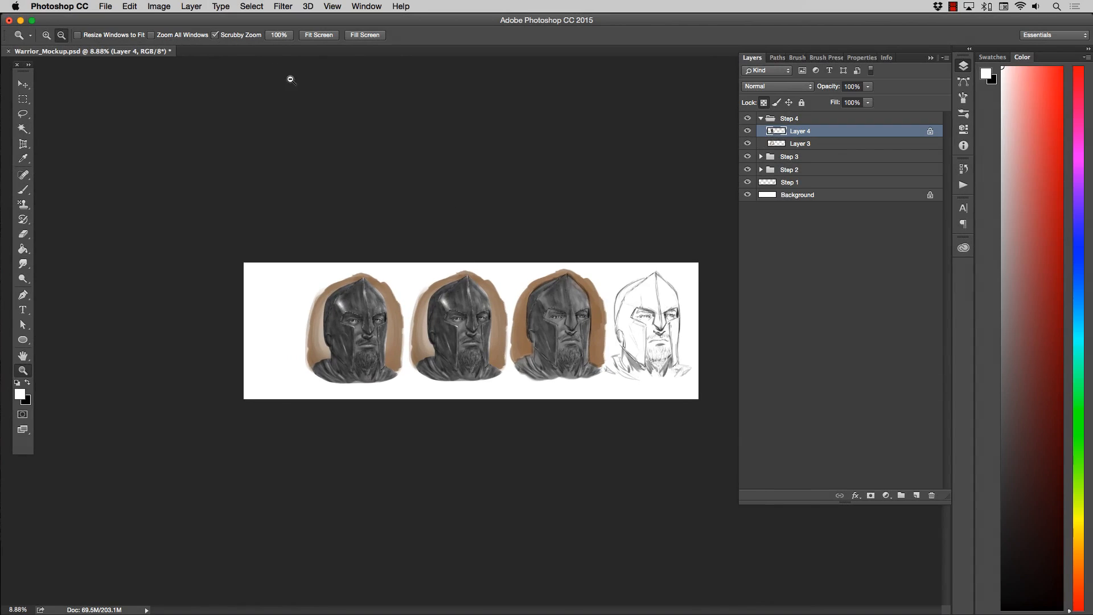
Step: Flip the whole canvas horizontally so the line sketch comes first in the row of warrior stages
left_click(159, 6)
mouse_move(181, 122)
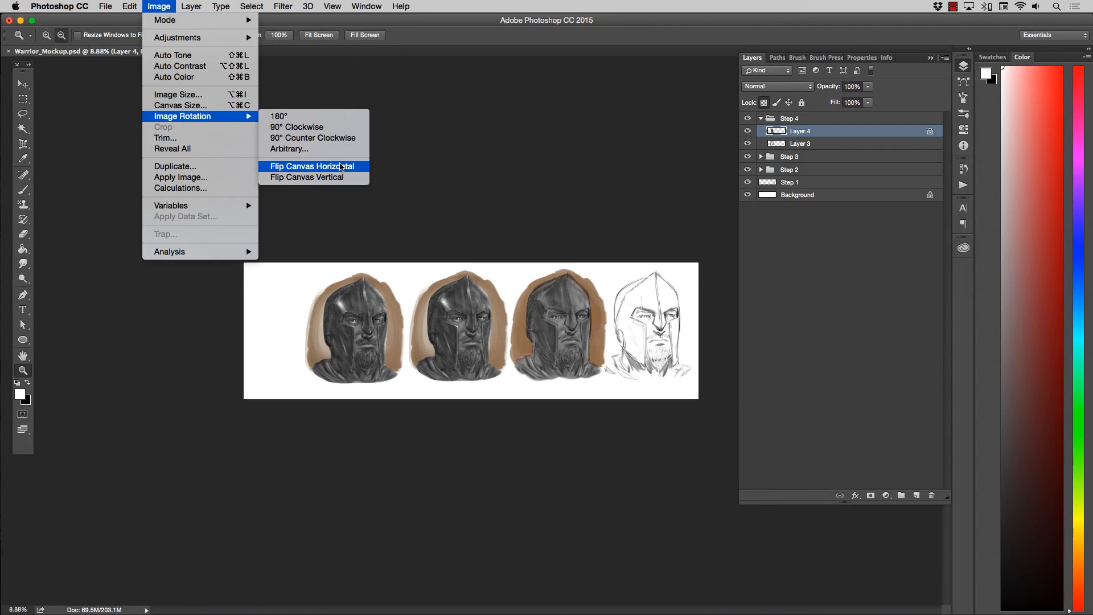
left_click(340, 166)
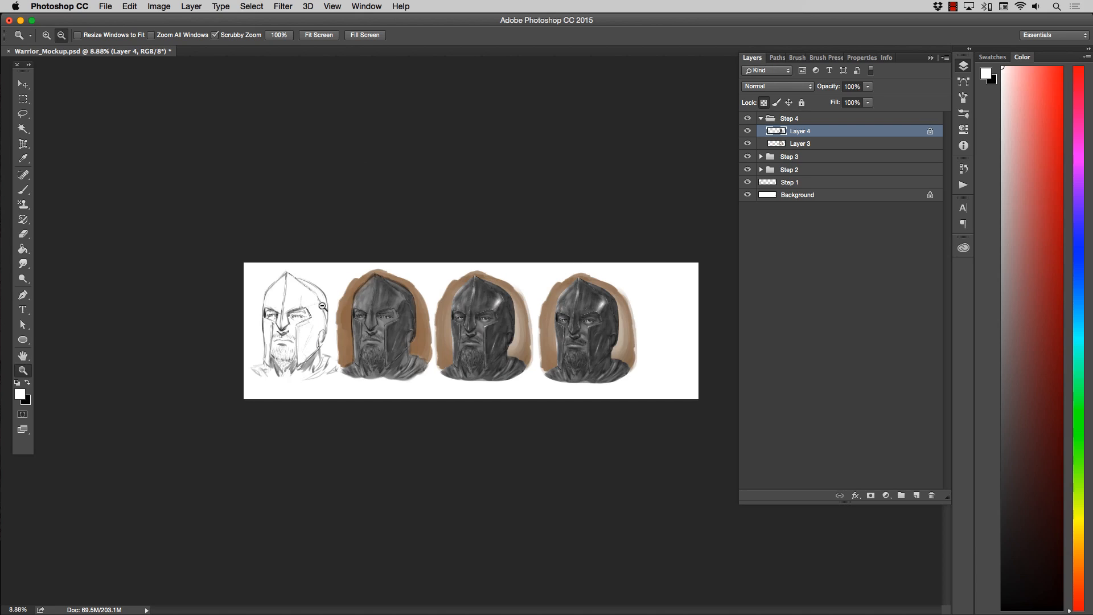
Step: Look through the four warrior stages in order, from the line sketch to the final shaded painting
left_click_drag(245, 334, 320, 322)
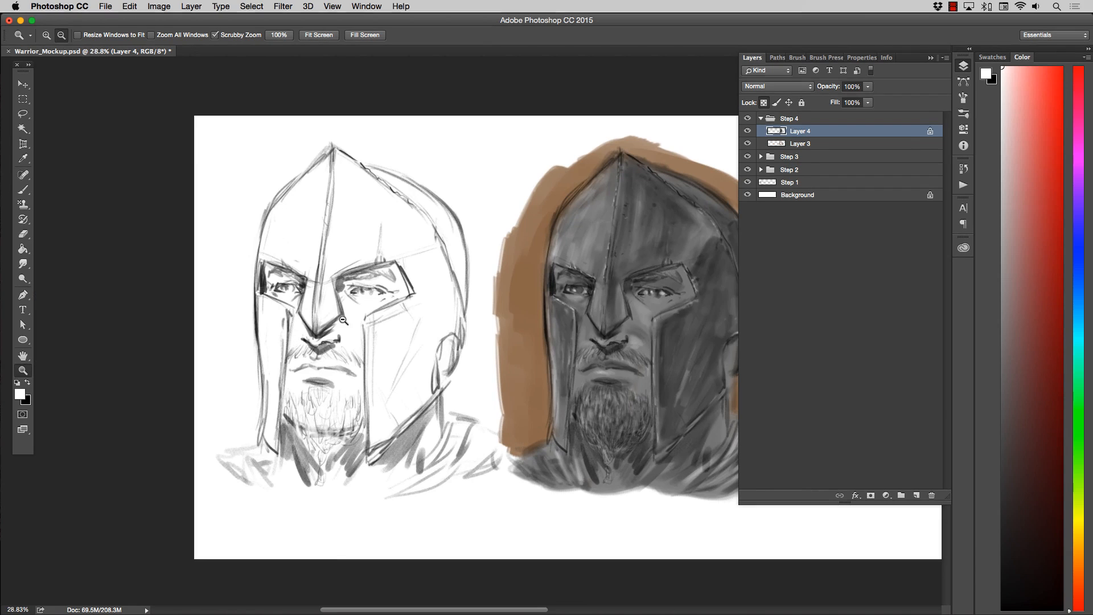
scroll(341, 320, "right", 10)
scroll(341, 320, "right", 11)
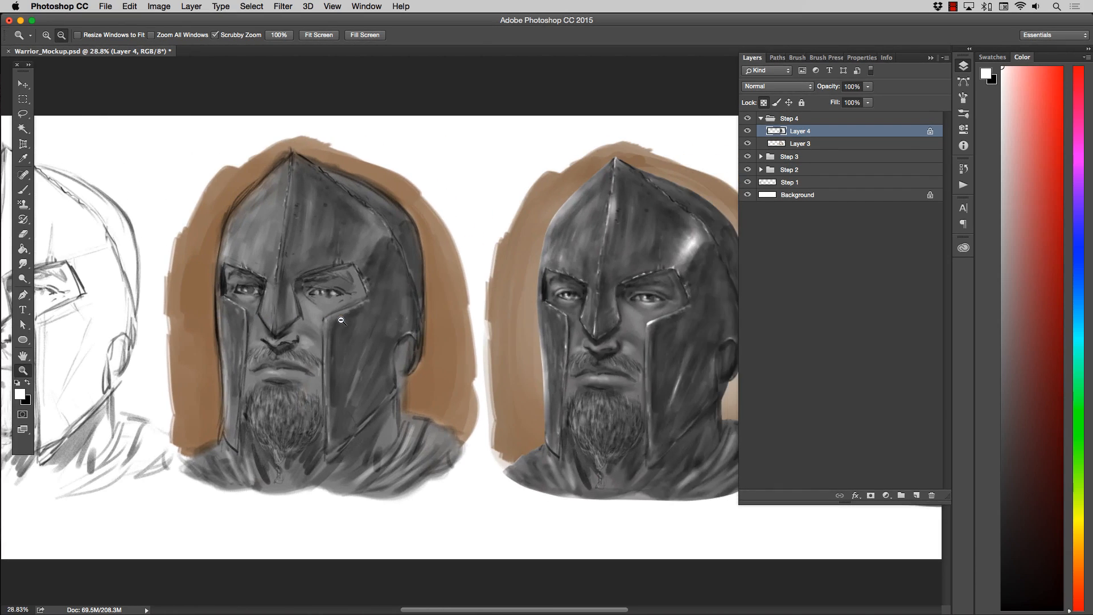
scroll(340, 320, "right", 10)
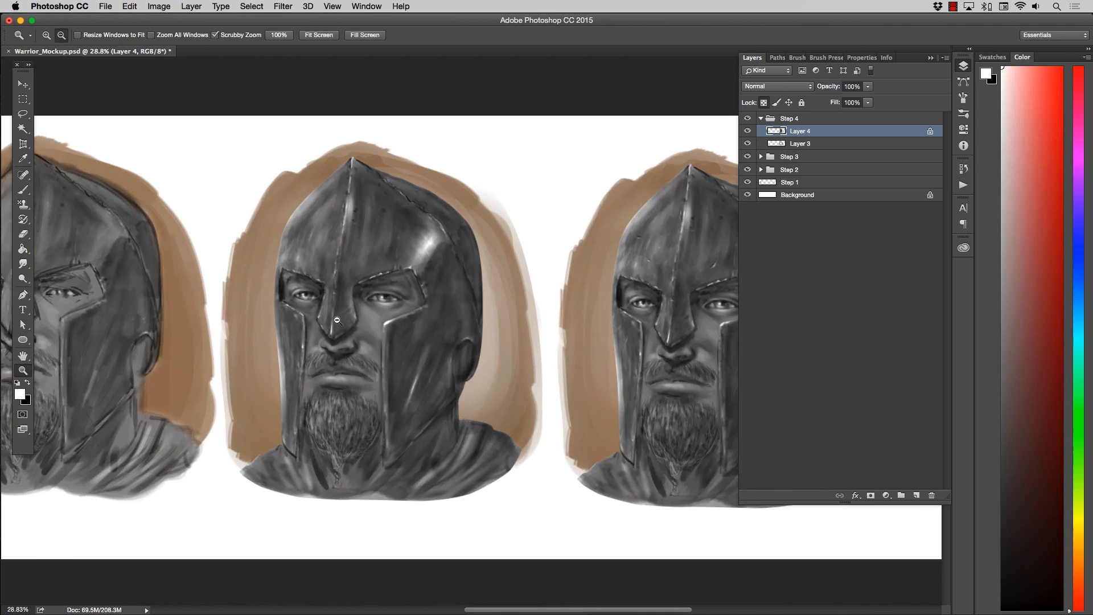
scroll(335, 321, "right", 2)
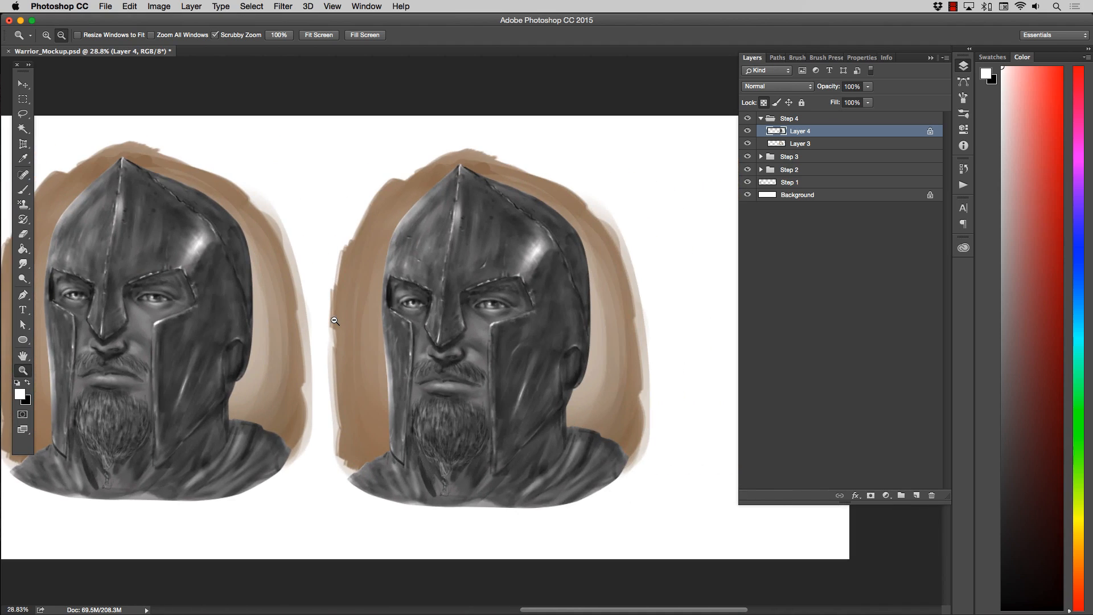
scroll(333, 321, "left", 8)
scroll(333, 321, "left", 14)
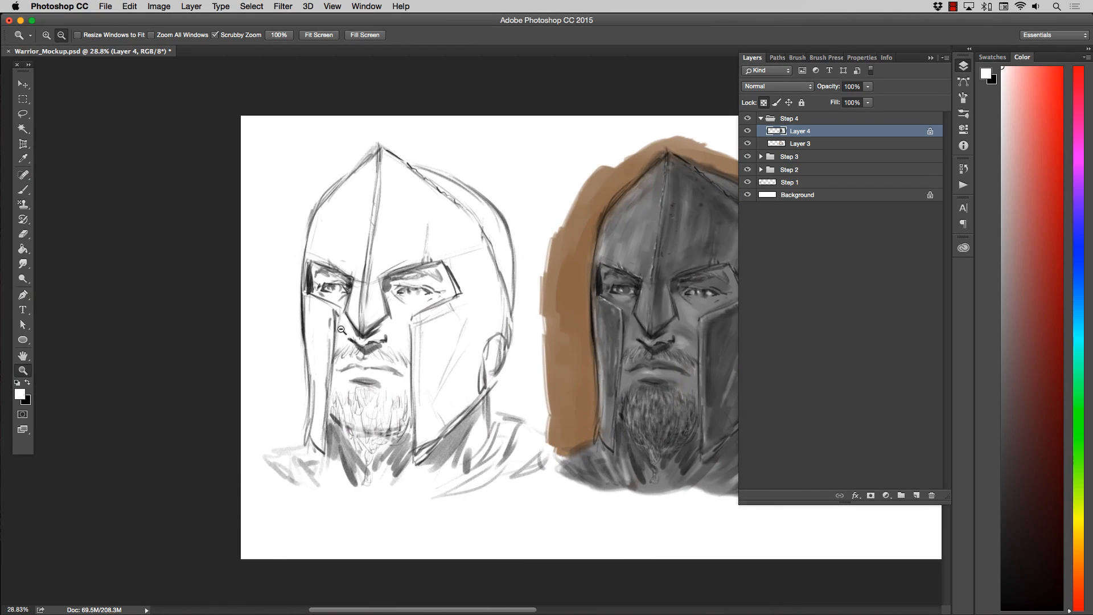
Step: Compare the sketch with the shaded stages, and inspect the final warrior's face and helmet up close
scroll(343, 331, "up", 2)
scroll(348, 328, "down", 1)
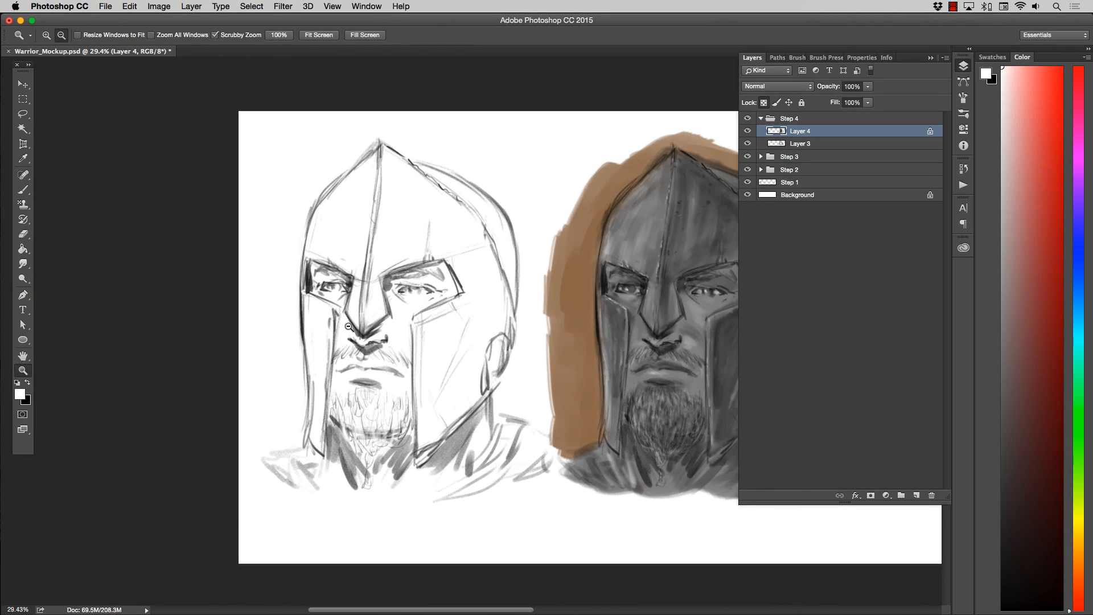
scroll(399, 319, "right", 10)
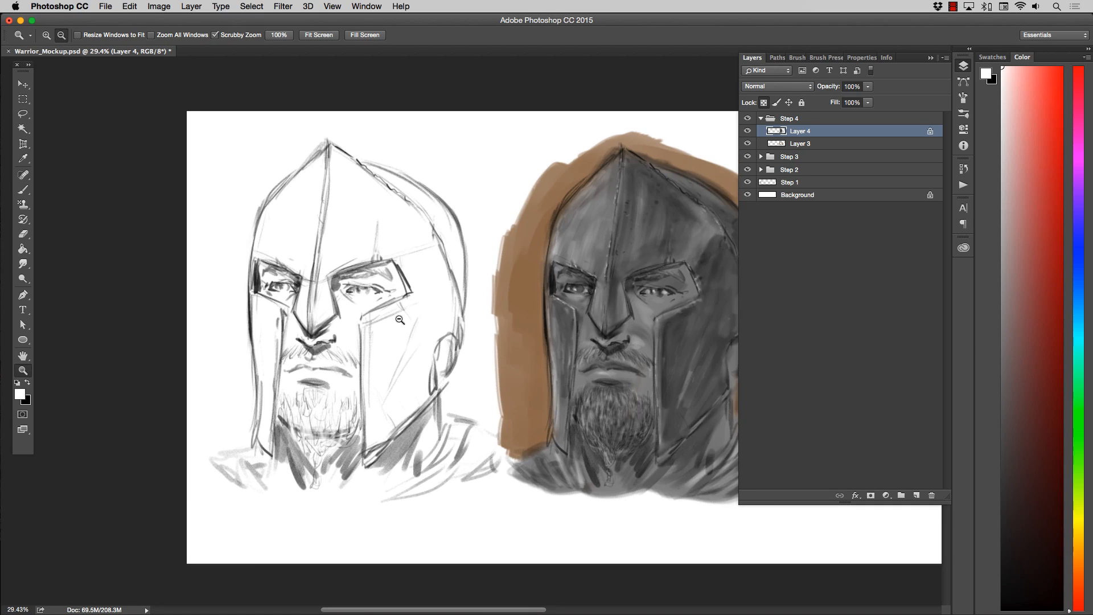
scroll(391, 320, "right", 12)
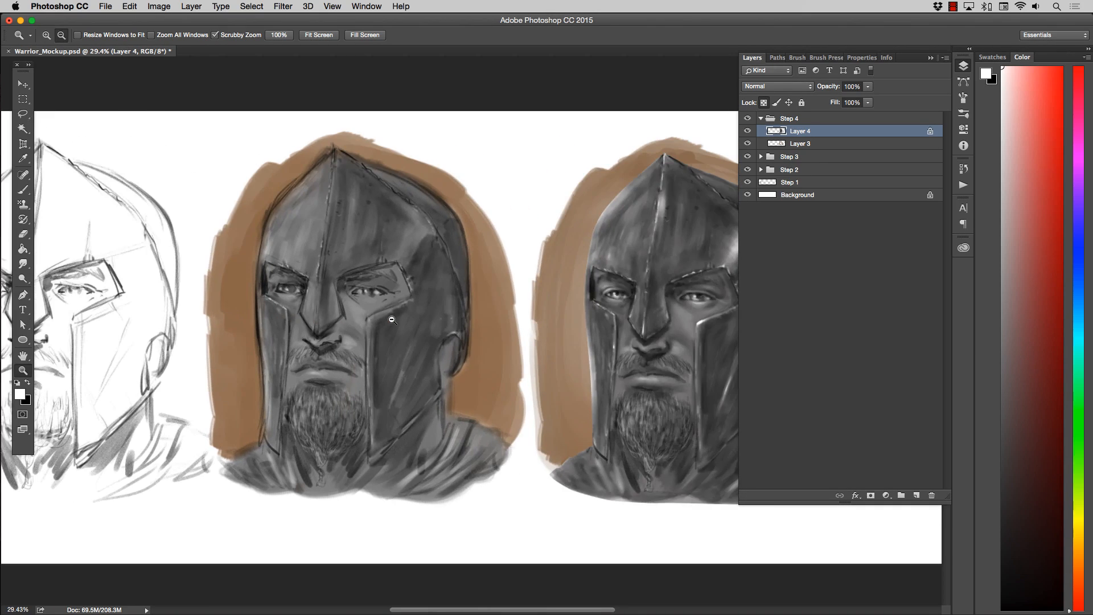
scroll(391, 319, "right", 9)
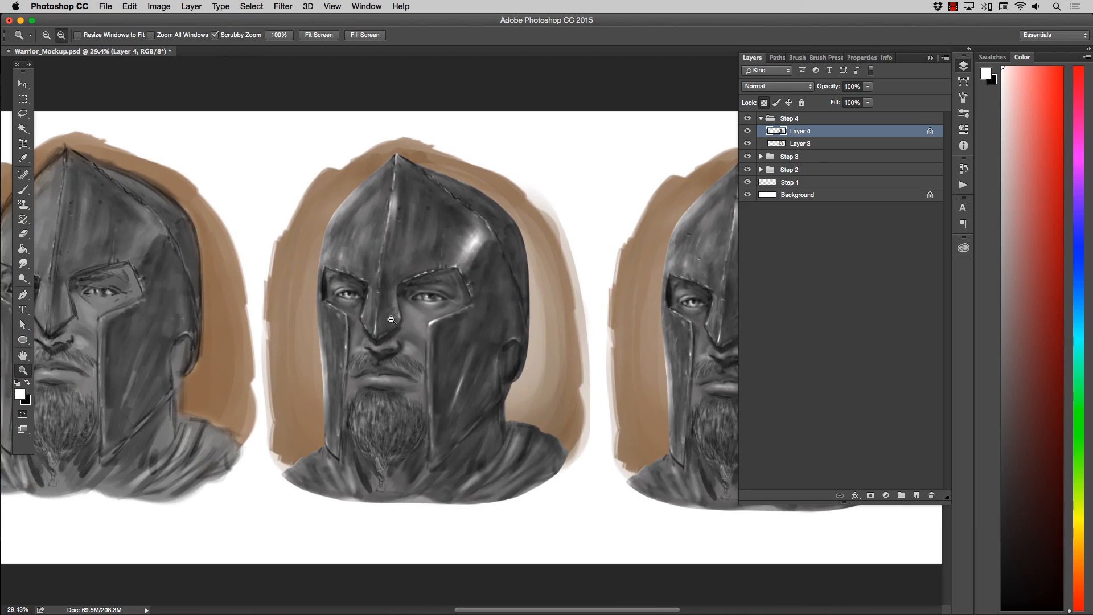
scroll(392, 319, "right", 5)
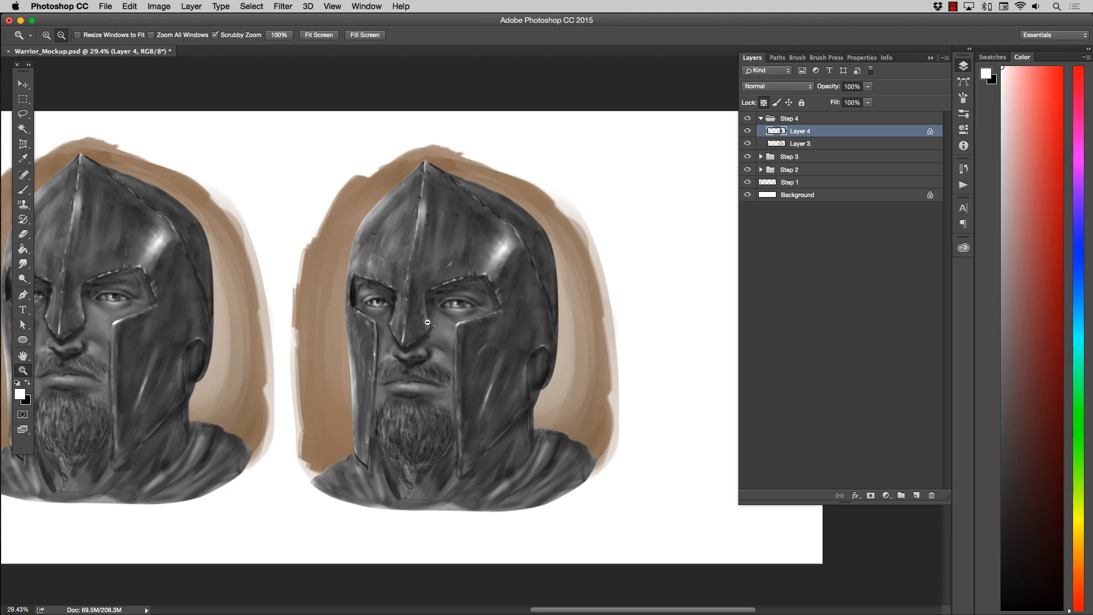
left_click_drag(431, 380, 452, 379)
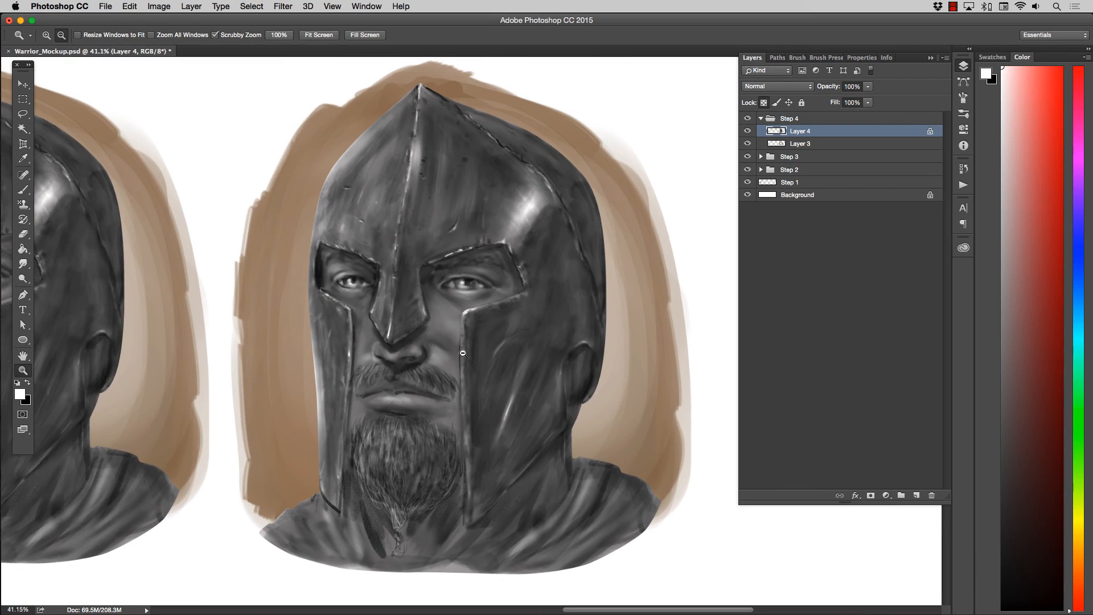
left_click_drag(464, 300, 450, 298)
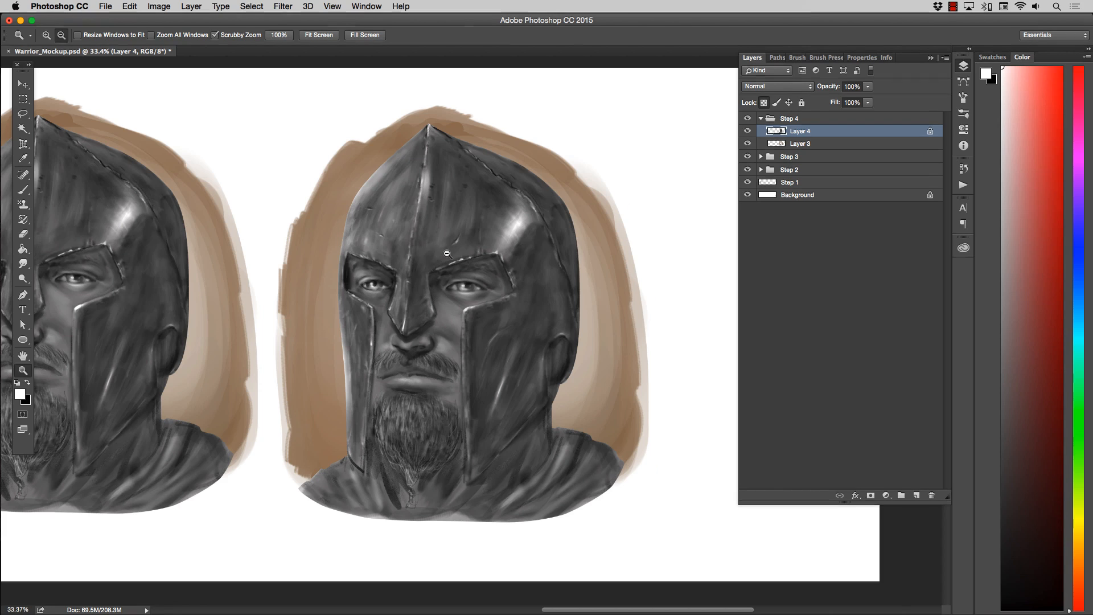
left_click_drag(442, 254, 456, 253)
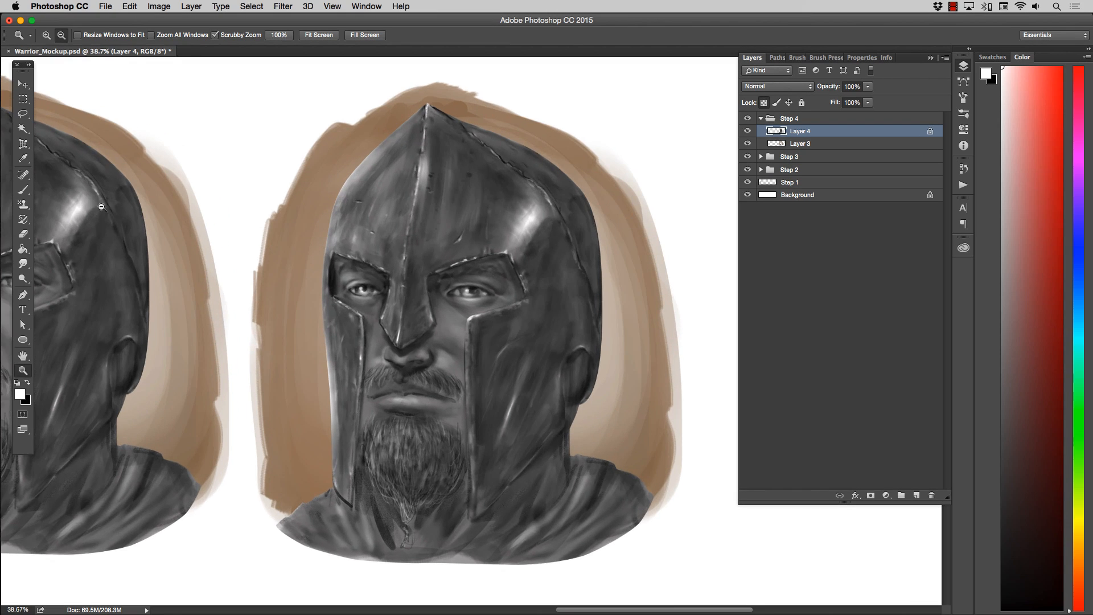
left_click(24, 190)
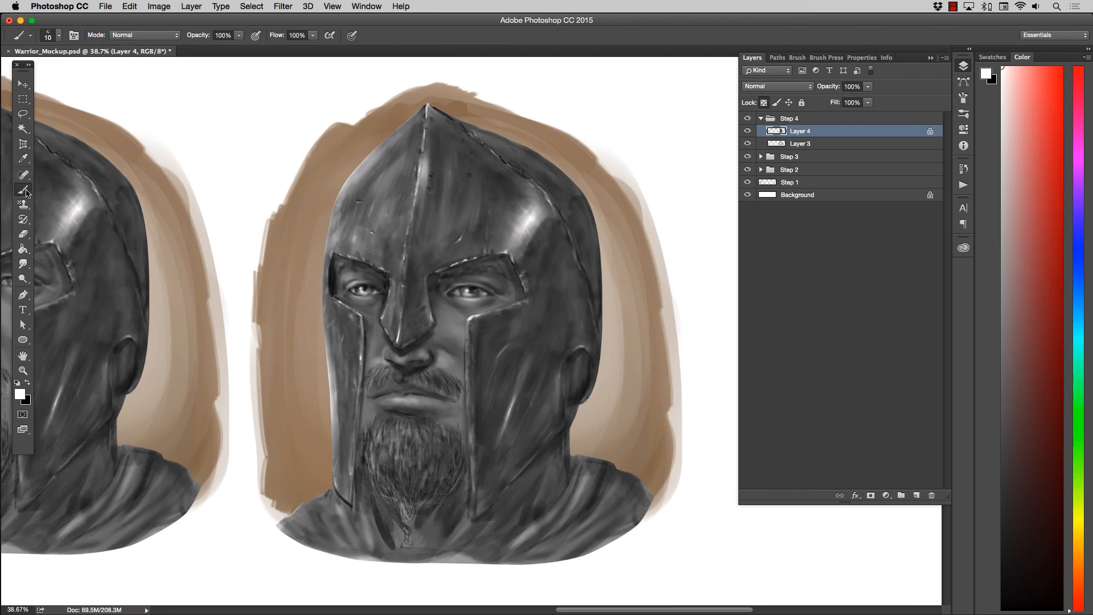
left_click(27, 367)
left_click_drag(431, 257, 438, 258)
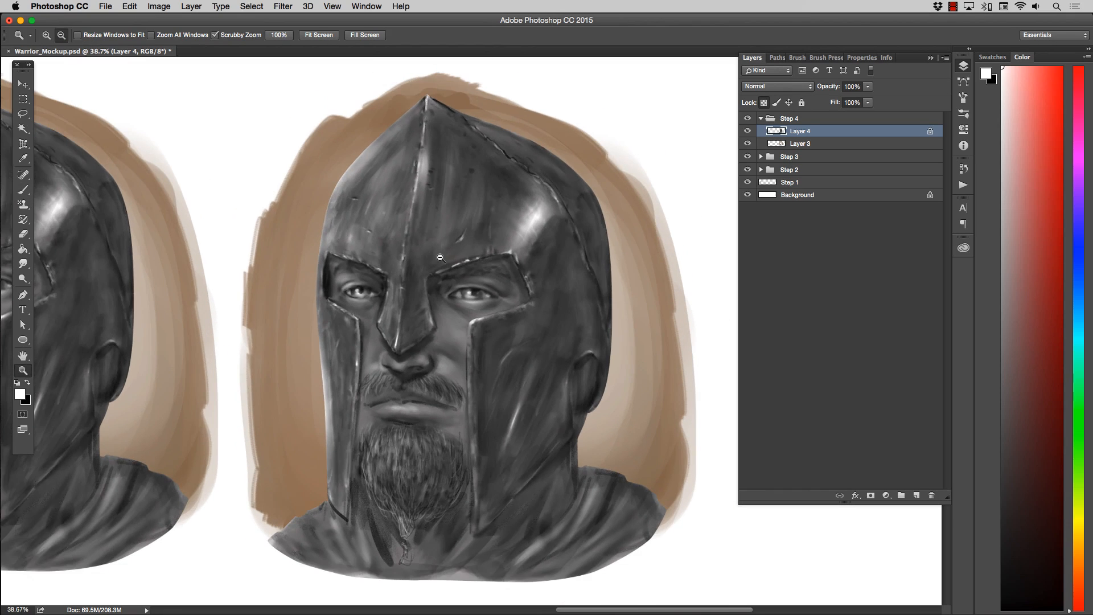
left_click(23, 191)
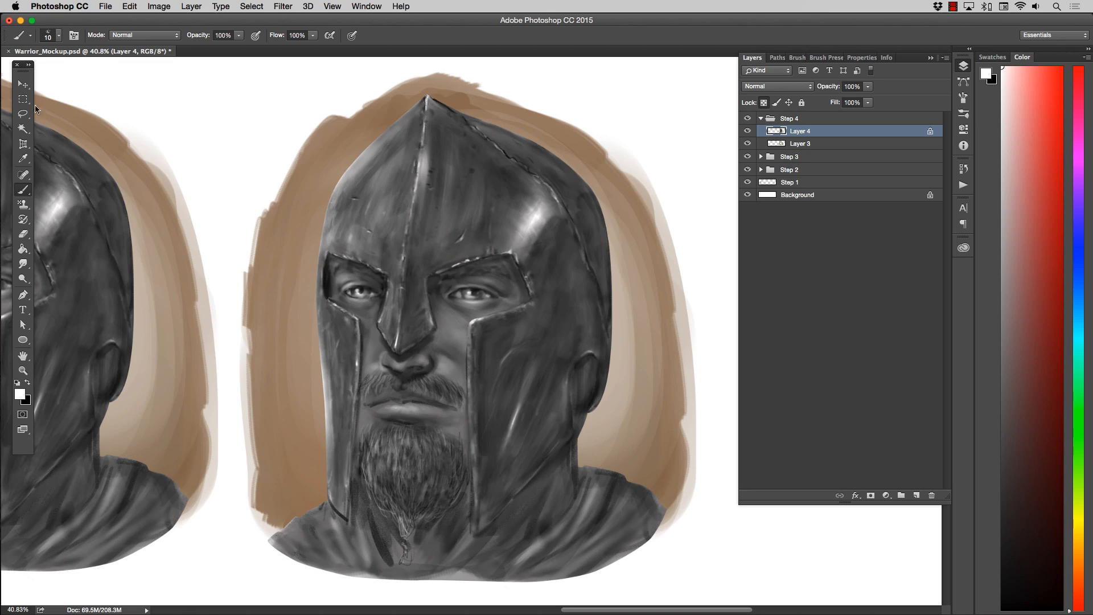
left_click(22, 371)
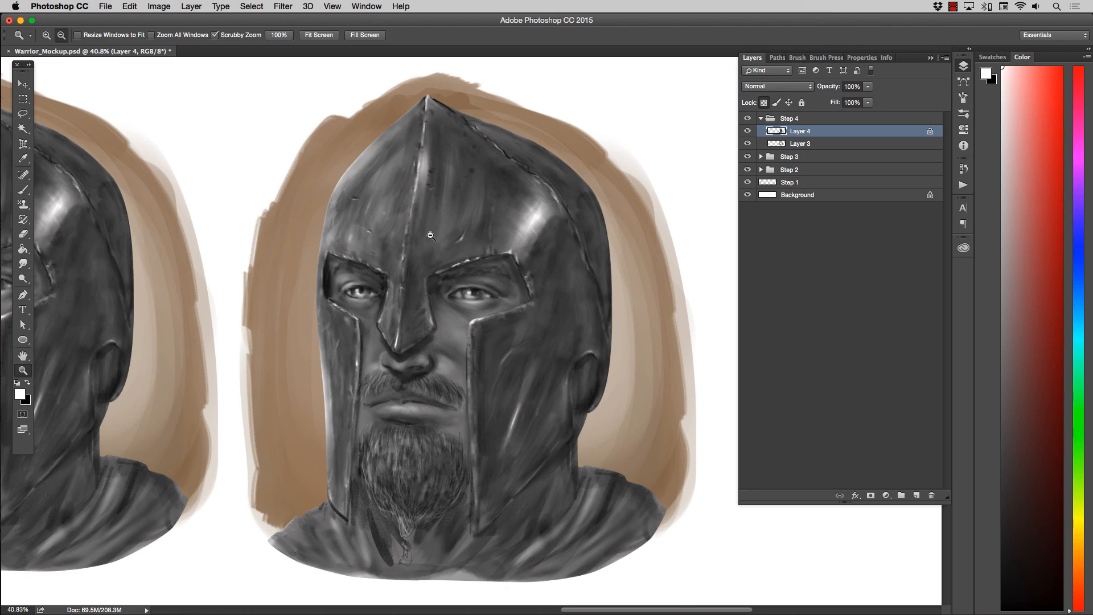
Step: Review the full row of stages again and examine the helmet details on the last warrior
left_click(467, 247)
left_click_drag(475, 297, 391, 334)
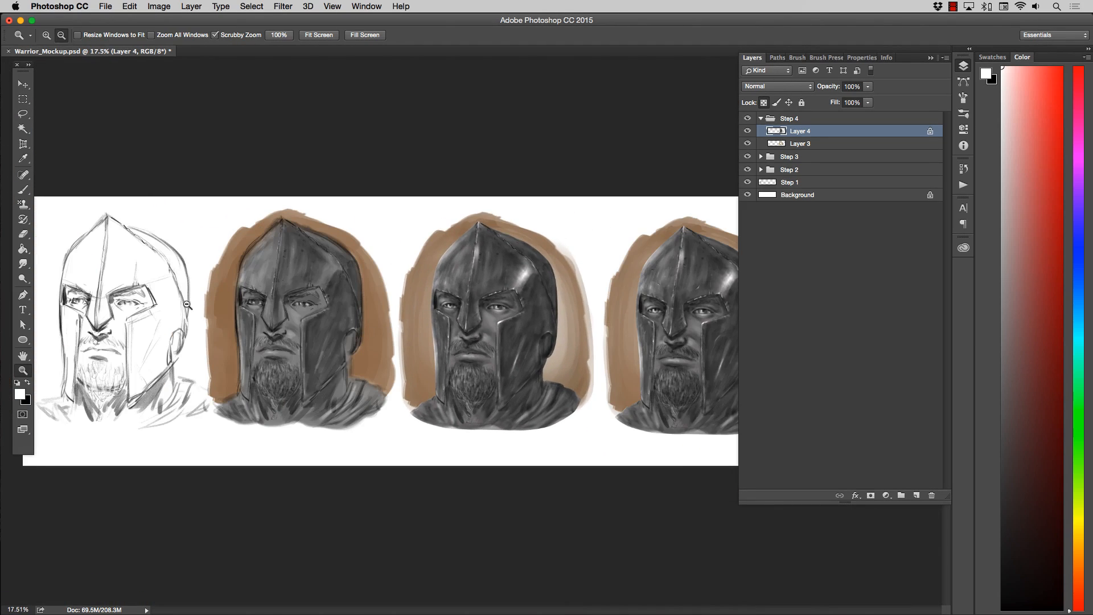
left_click_drag(76, 309, 277, 350)
left_click_drag(577, 360, 358, 349)
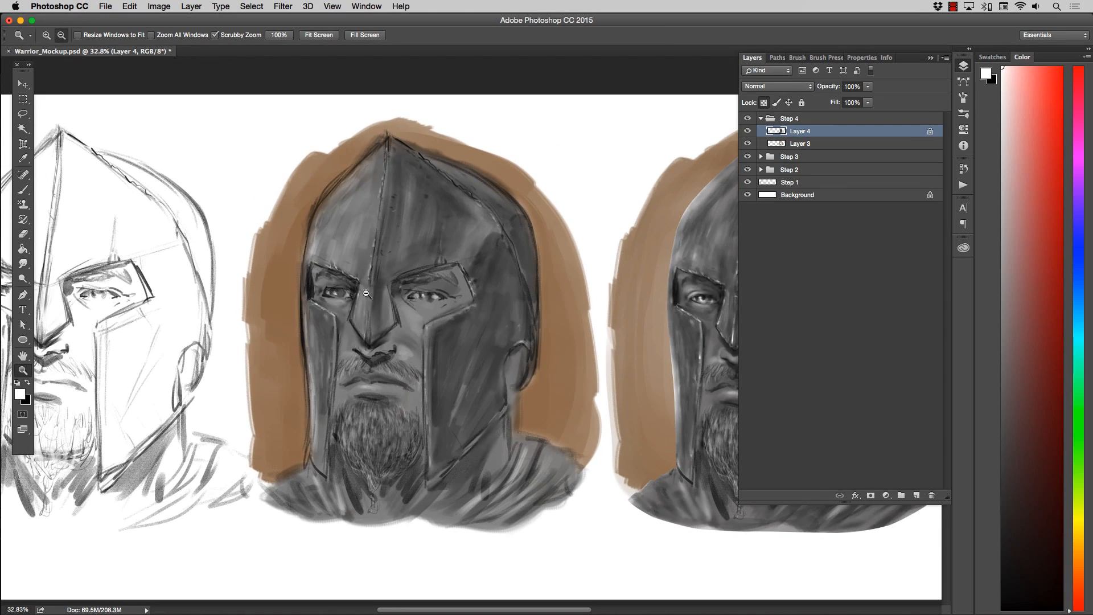
left_click_drag(387, 356, 287, 380)
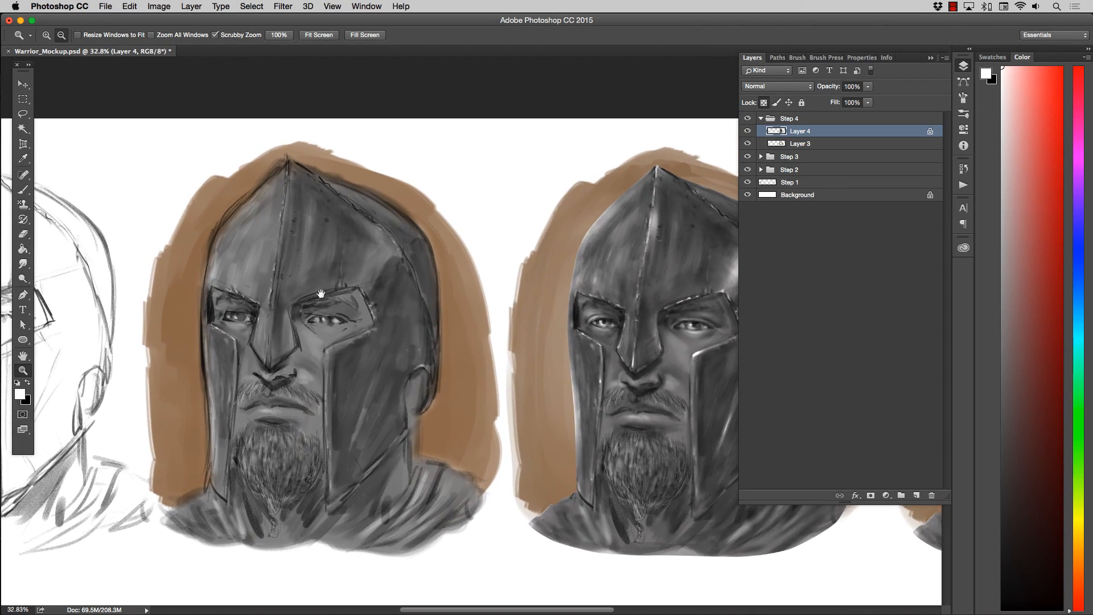
left_click_drag(431, 311, 250, 337)
left_click_drag(444, 374, 250, 359)
left_click_drag(441, 392, 369, 380)
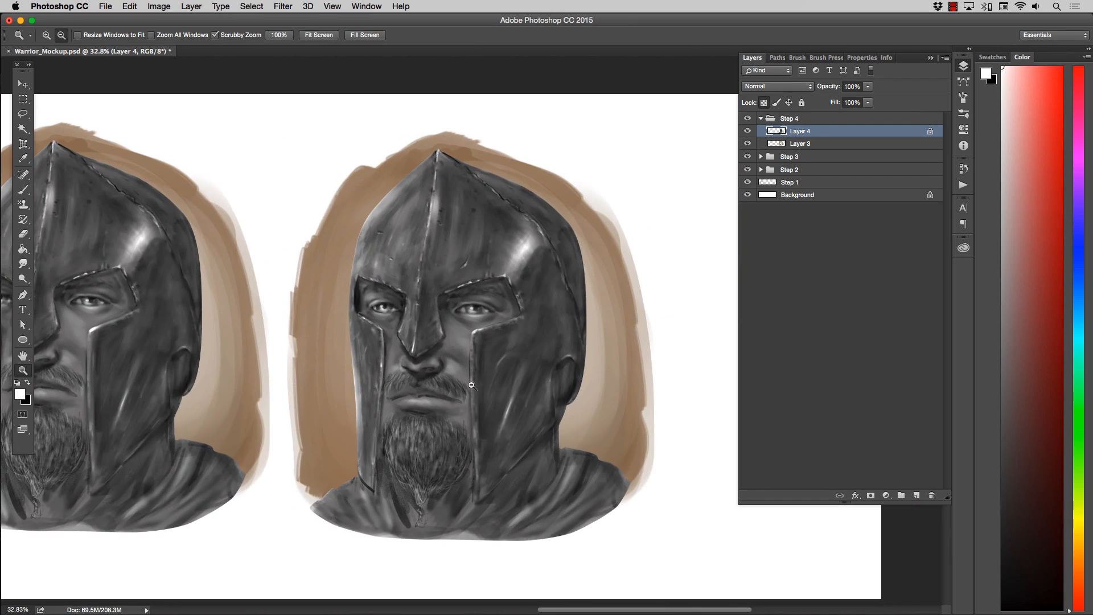
scroll(477, 381, "up", 2)
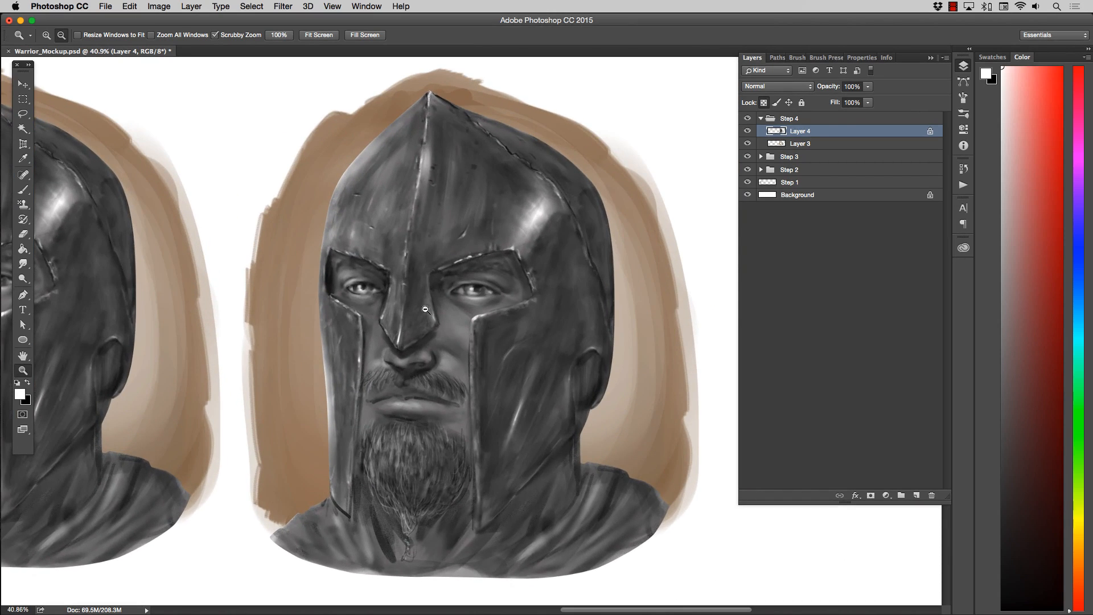
scroll(433, 272, "up", 1)
scroll(433, 273, "up", 1)
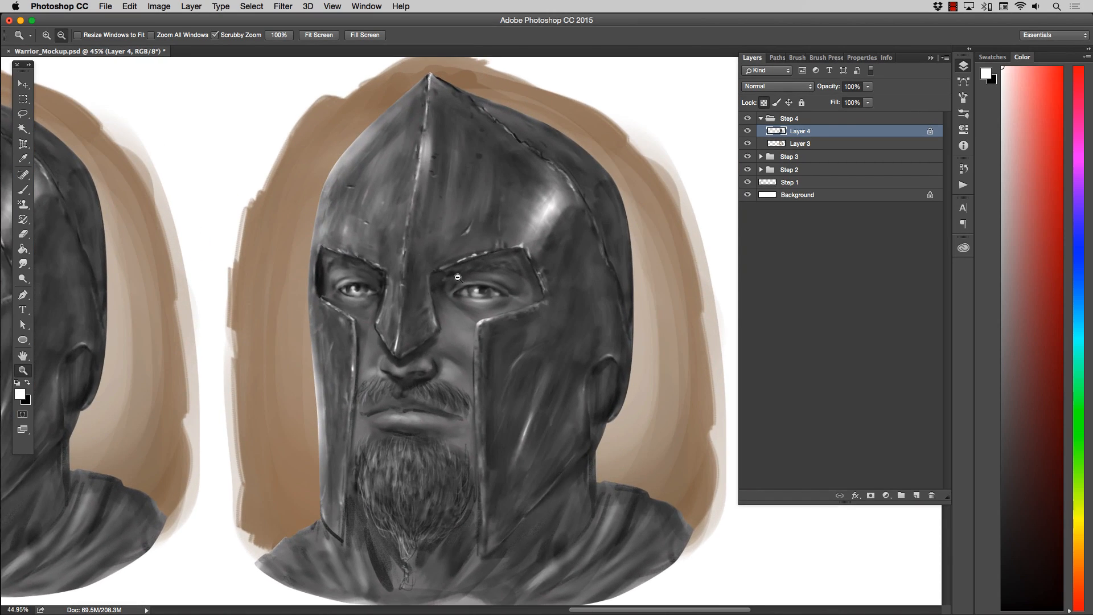
Step: Activate the Brush tool, make black the foreground color and set the brush size to 10 px
left_click(24, 190)
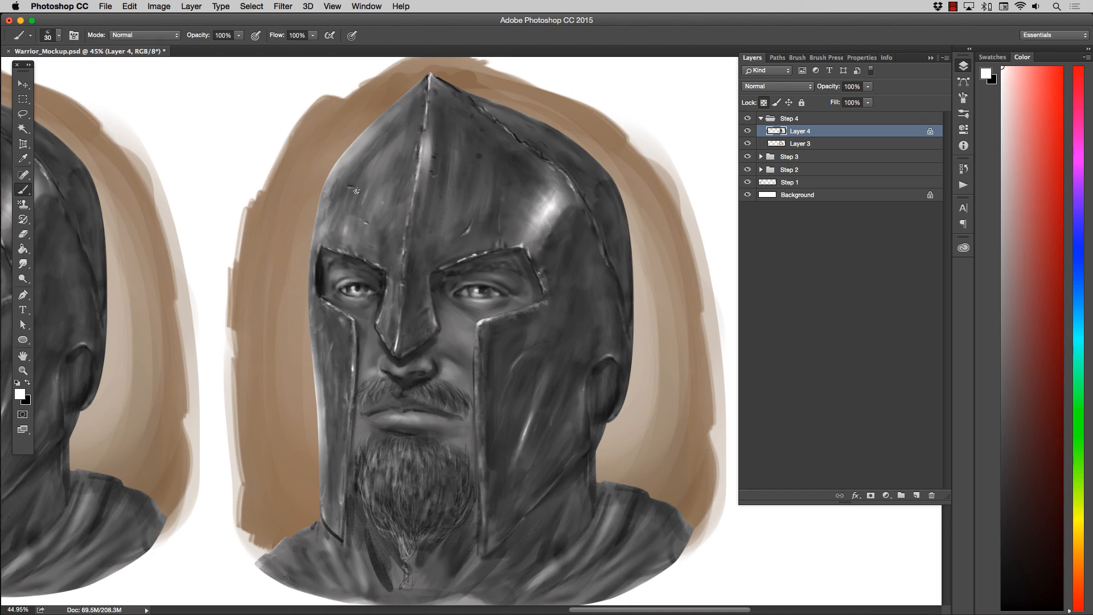
key("bracketright")
key("bracketright")
key("bracketright")
key("bracketleft")
key("bracketleft")
key("bracketleft")
key("bracketright")
key("bracketleft")
key("bracketright")
key("bracketleft")
key("bracketleft")
key("bracketright")
key("bracketleft")
key("bracketright")
key("x")
key("bracketright")
key("bracketright")
key("bracketright")
key("bracketright")
key("bracketleft")
key("bracketleft")
key("bracketleft")
key("bracketleft")
key("bracketleft")
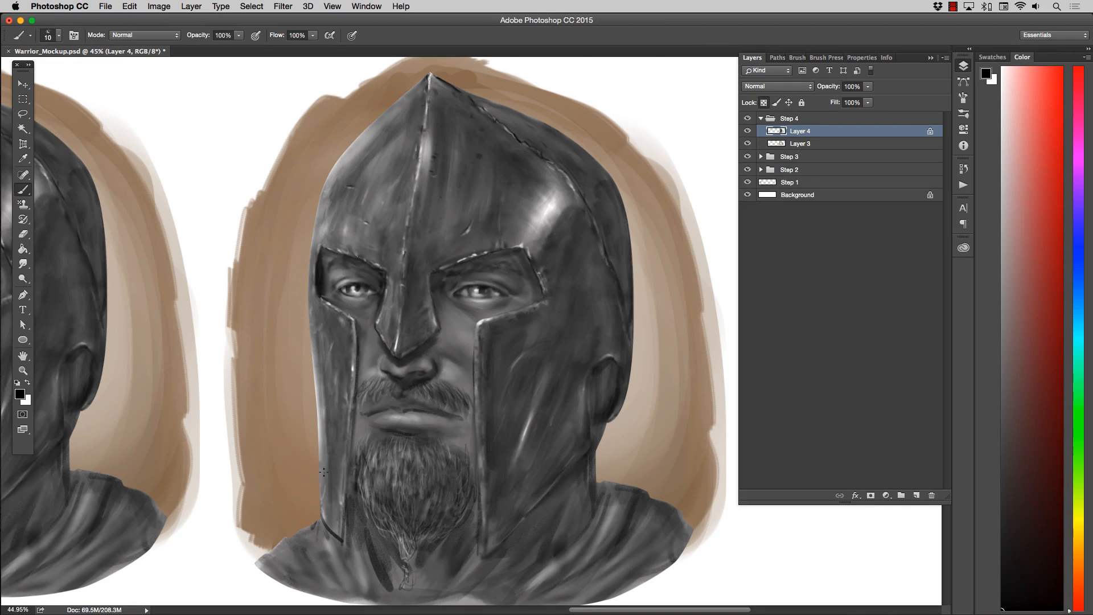
Step: Return the foreground color to white and ready a 30 px brush for close work around the warrior's eyes
key("bracketright")
key("x")
key("bracketleft")
key("bracketright")
key("bracketleft")
key("bracketleft")
key("bracketright")
key("bracketleft")
left_click(22, 370)
left_click_drag(450, 234, 473, 237)
key("b")
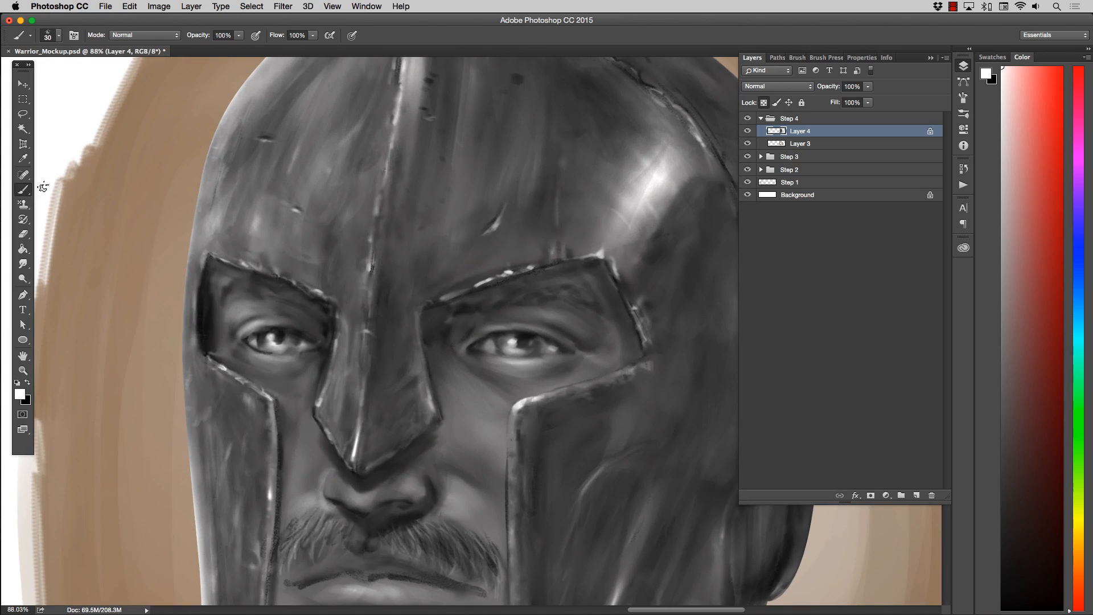
Step: Set the brush size to 35 px
key("bracketleft")
key("]")
left_click_drag(506, 342, 510, 346)
key("bracketright")
key("bracketright")
key("bracketright")
key("bracketright")
key("bracketright")
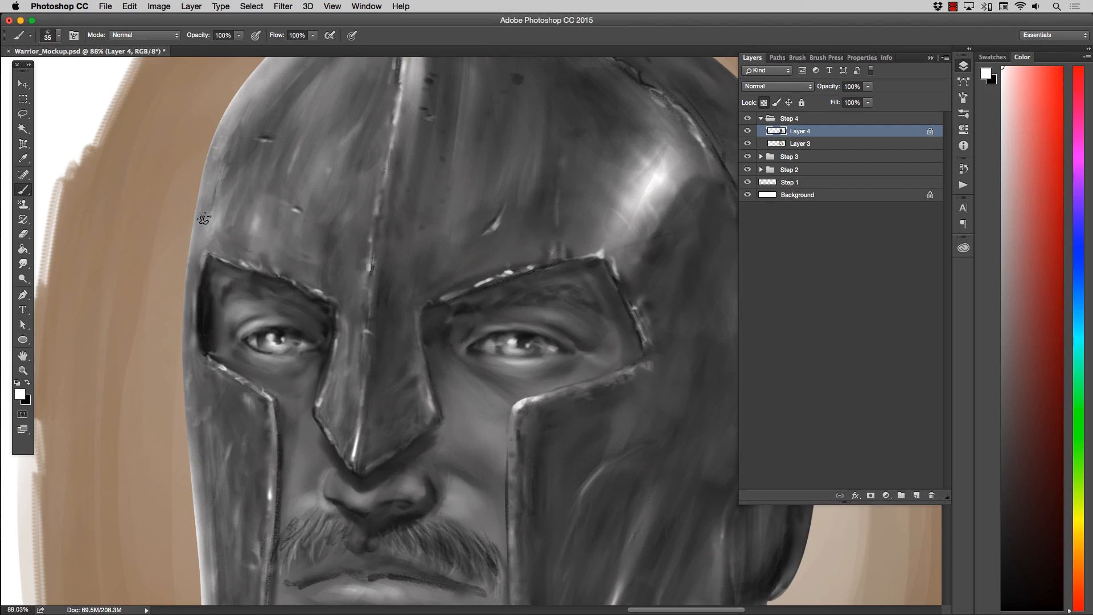
Step: Outline the helmet's left eye opening with the Lasso tool, and clear that selection with the Brush tool active again
left_click(22, 114)
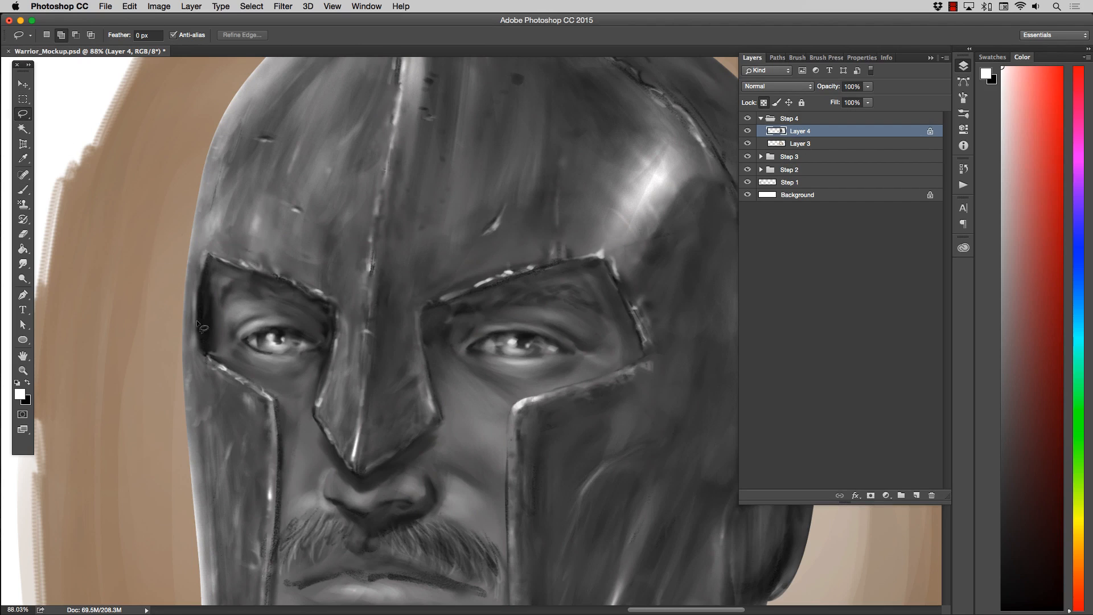
mouse_move(202, 344)
left_mouse_down()
mouse_move(205, 276)
mouse_move(235, 267)
left_mouse_up()
mouse_move(316, 299)
left_mouse_down()
mouse_move(334, 309)
mouse_move(333, 326)
left_mouse_up()
left_click_drag(210, 359, 207, 352)
key("b")
key("bracketleft")
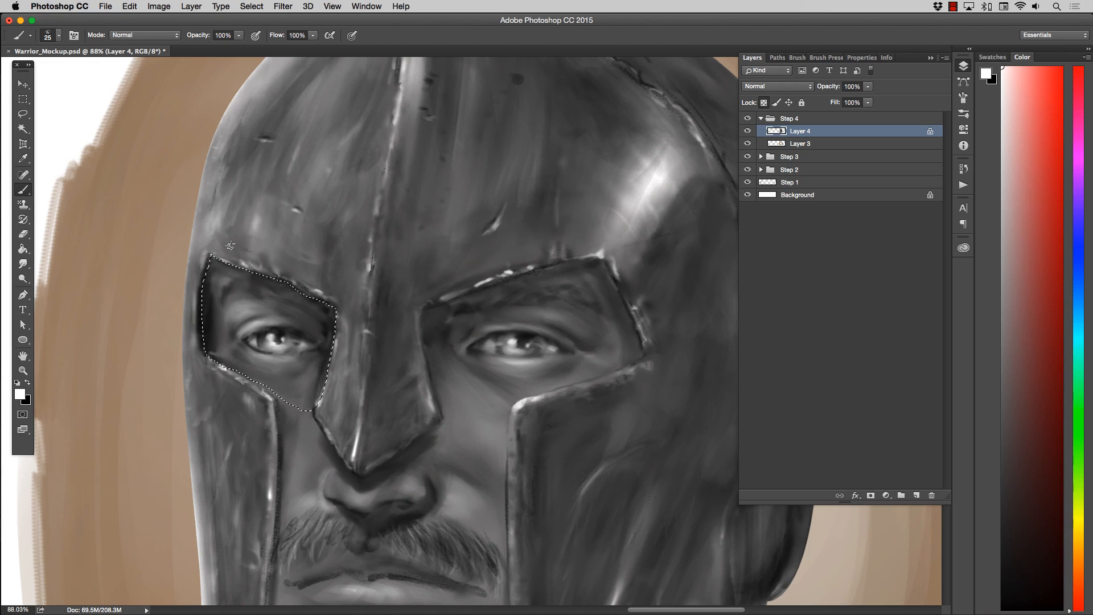
key("super+d")
Step: Try a brush stroke on the helmet above the left eye opening, undo it, and reset the brush to 25 px
mouse_move(236, 233)
left_mouse_down()
mouse_move(258, 376)
mouse_move(234, 345)
mouse_move(218, 227)
left_mouse_up()
key("super+z")
key("]")
key("]")
key("]")
key("]")
key("]")
key("]")
key("]")
key("]")
key("[")
key("[")
key("[")
key("[")
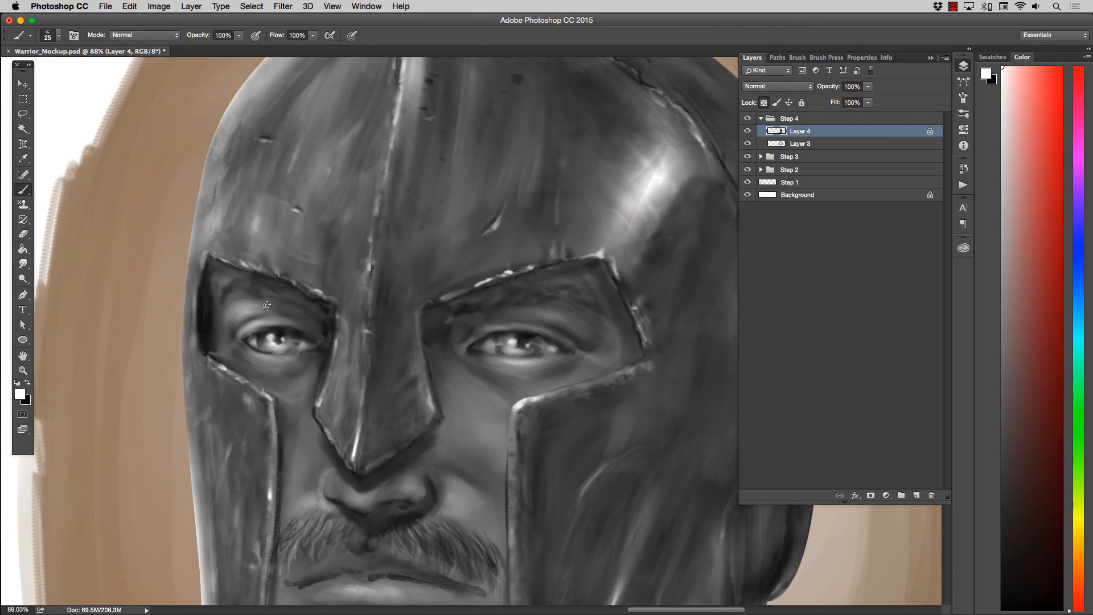
Step: Make black the foreground color and choose the brush preset 010 - RAM - Paint Set - Very Soft Brush
key("]")
key("]")
left_click(28, 382)
left_click(59, 36)
left_click(75, 327)
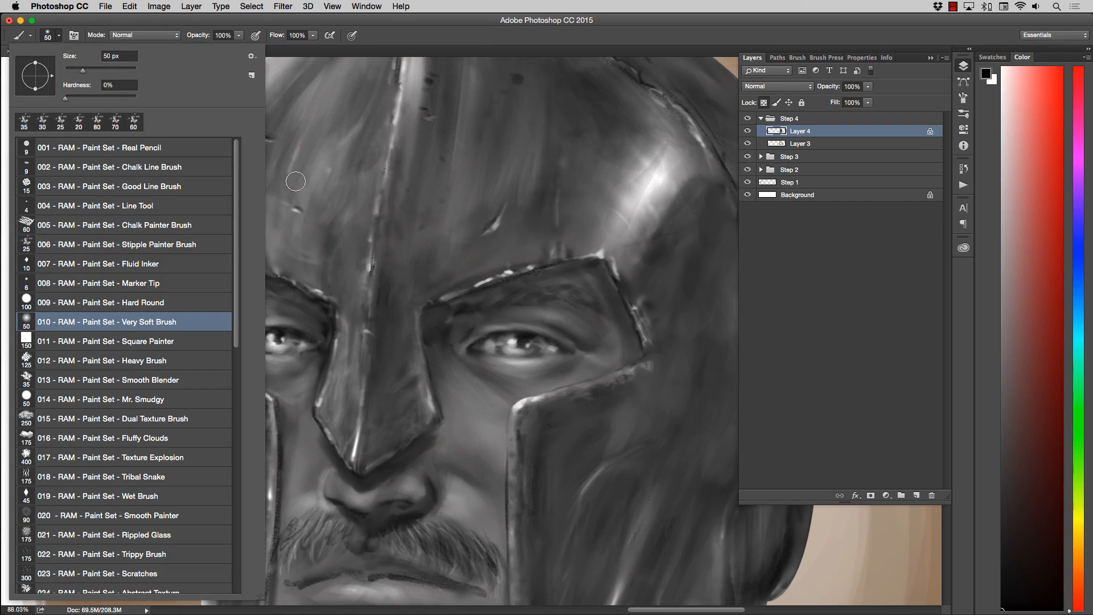
left_click(308, 174)
Step: Enlarge the soft brush to 150 px for shading around the left eye opening
key("]")
key("]")
key("]")
key("]")
key("]")
key("]")
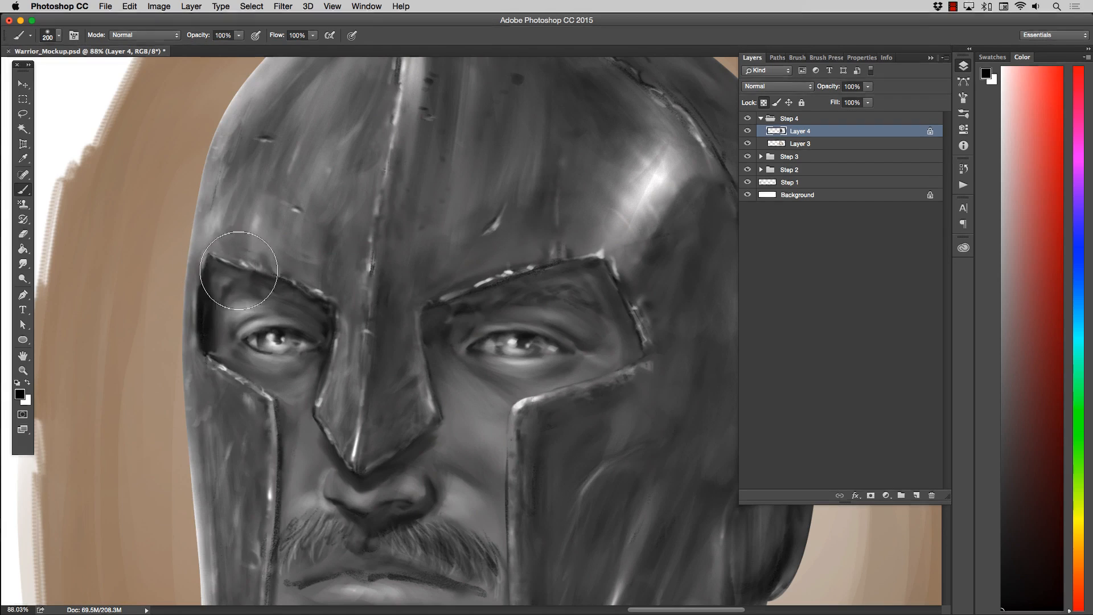
key("bracketright")
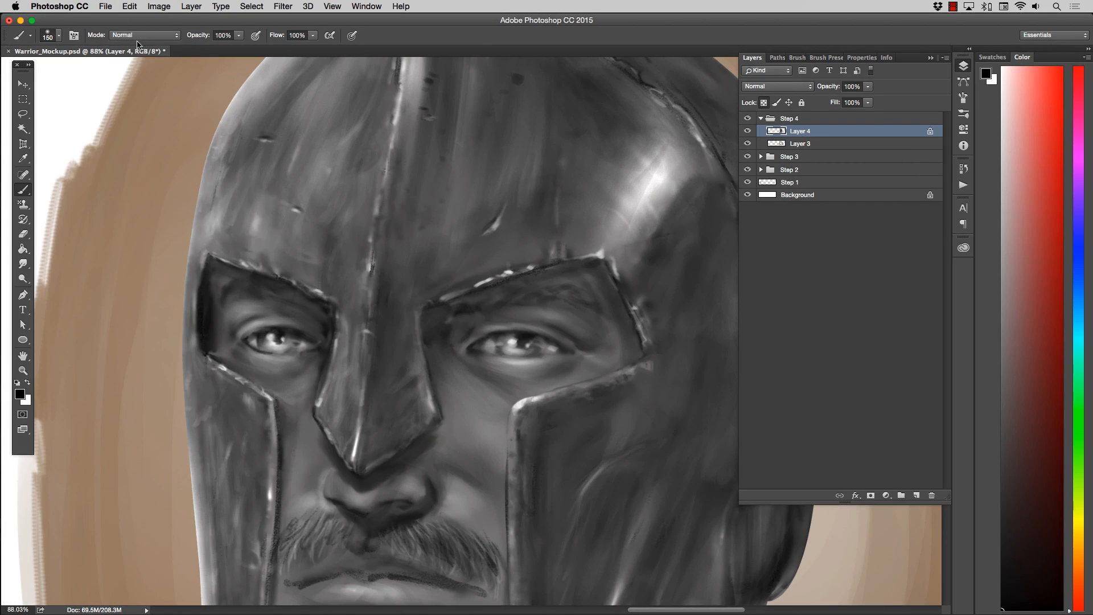
Step: Set the soft brush's blending mode to Multiply and reduce its size to 100 px
left_click(137, 36)
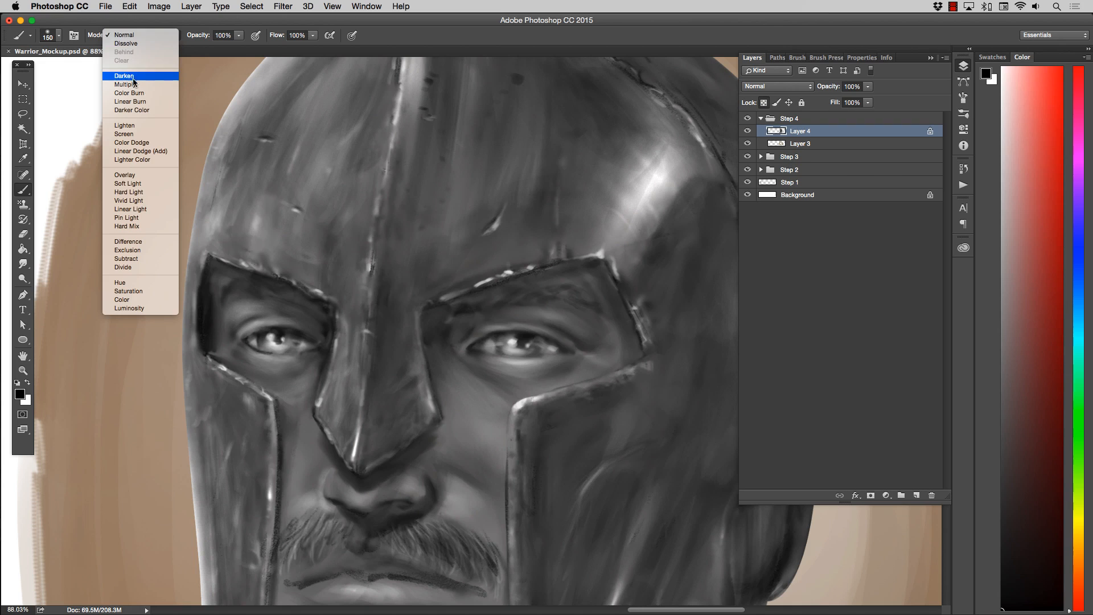
left_click(134, 84)
key("bracketright")
key("bracketleft")
key("bracketleft")
key("bracketleft")
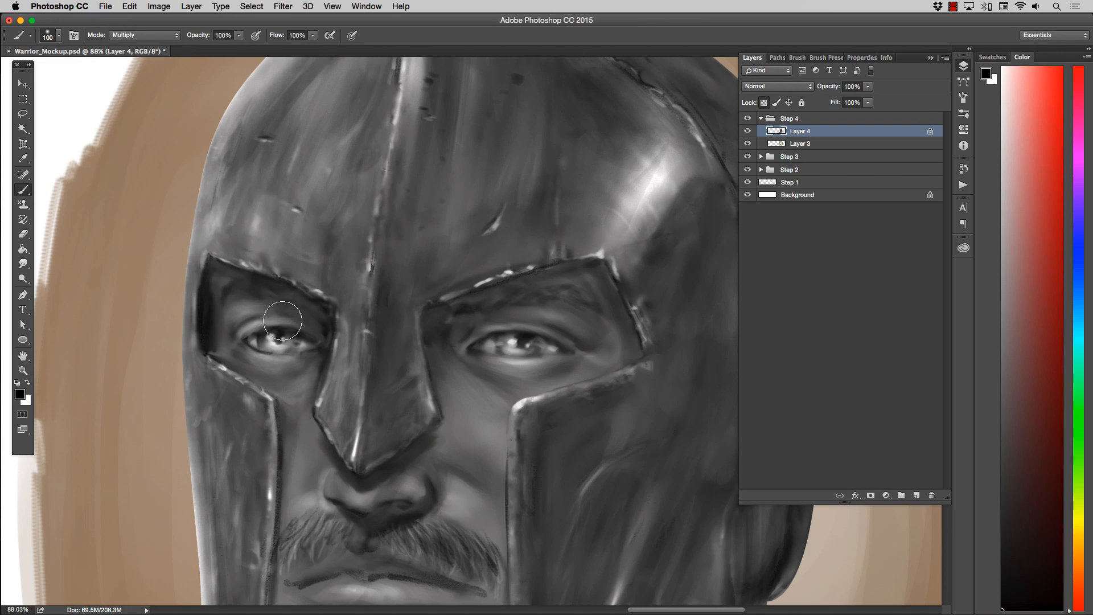
Step: Reduce the Multiply brush to 60 px for finer shading, with the Brush tool active again after a switch to Smudge
key("bracketright")
key("bracketright")
key("bracketleft")
key("bracketleft")
key("bracketleft")
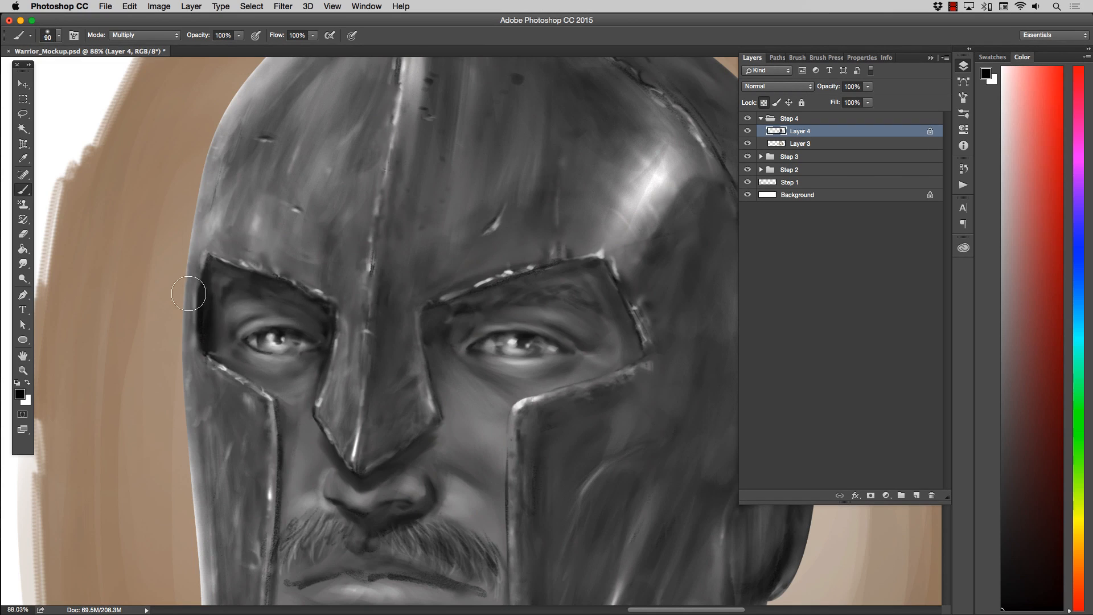
key("bracketleft")
key("bracketleft")
key("bracketleft")
left_click(23, 263)
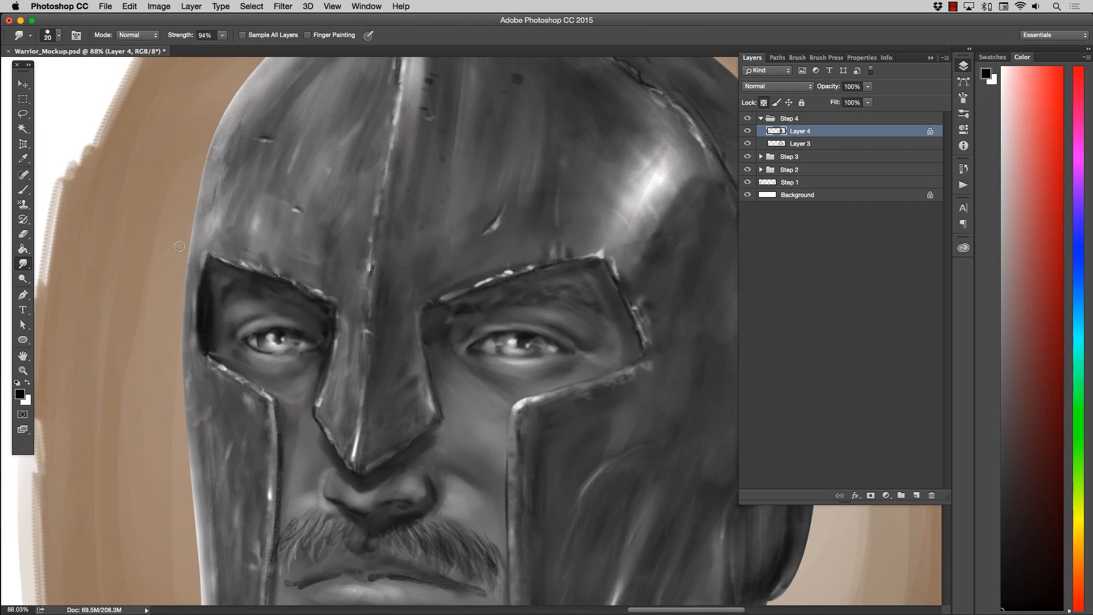
left_click(23, 189)
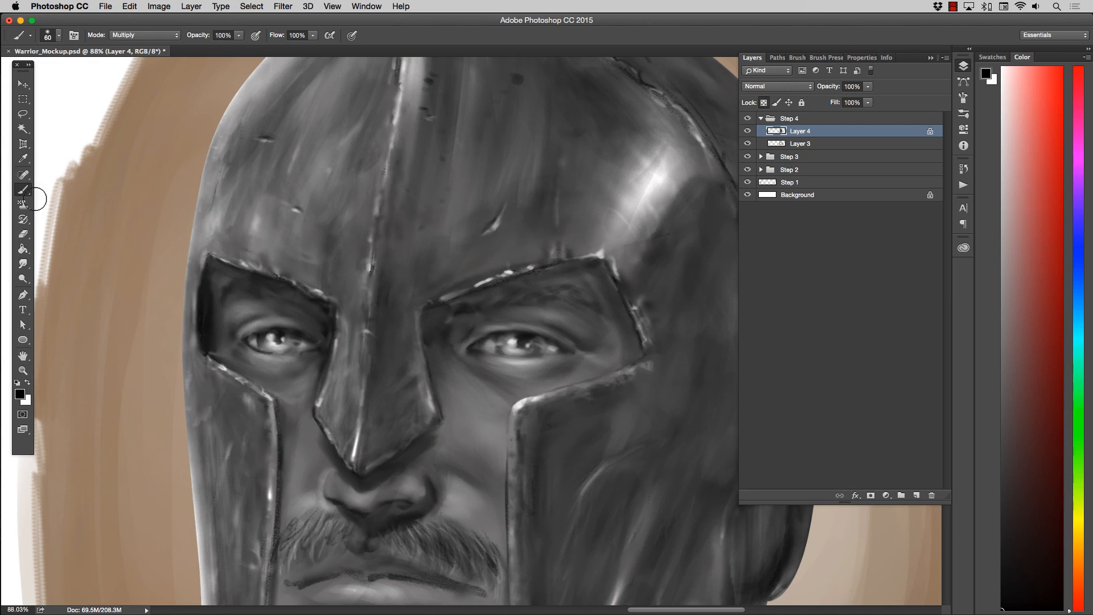
Step: Add a new layer above Layer 4 in the Step 4 group and return the Brush tool to Normal mode
left_click(23, 370)
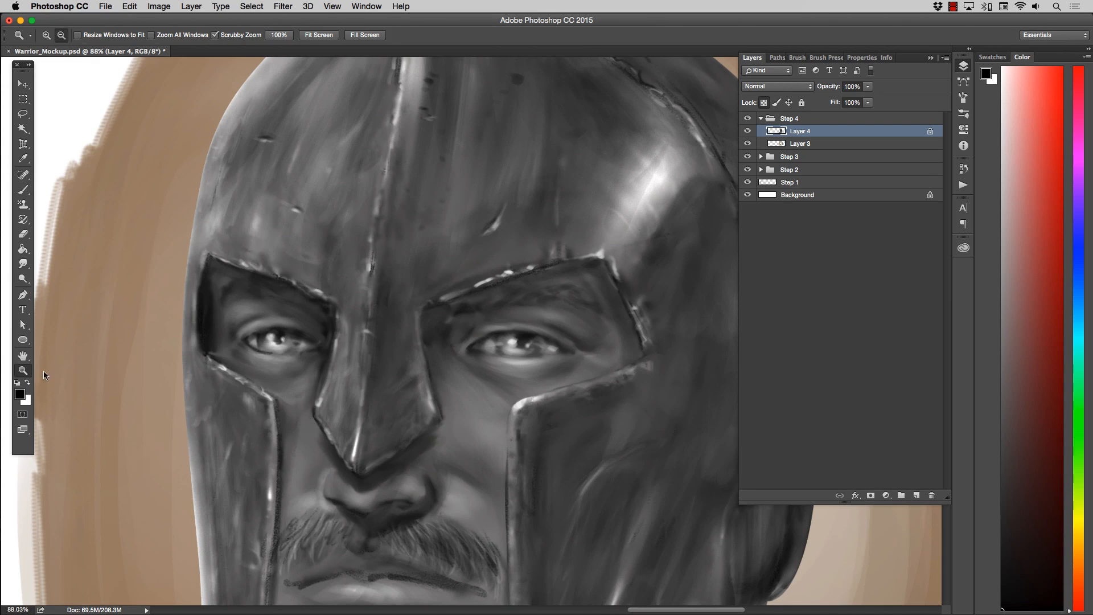
left_click(309, 377, "alt")
left_click(353, 416, "alt")
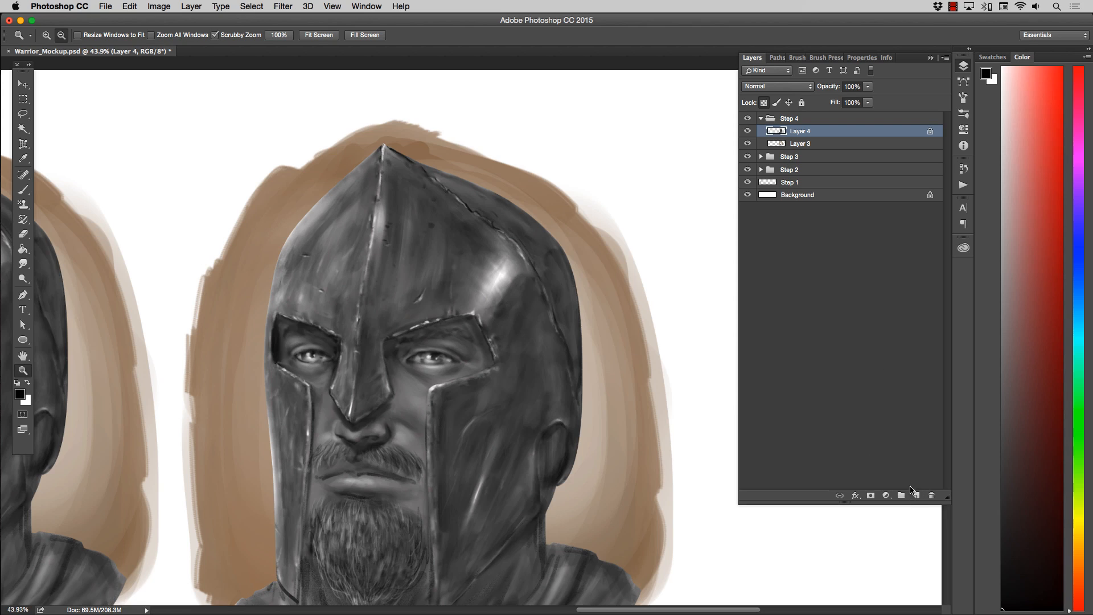
left_click(917, 495)
left_click(25, 192)
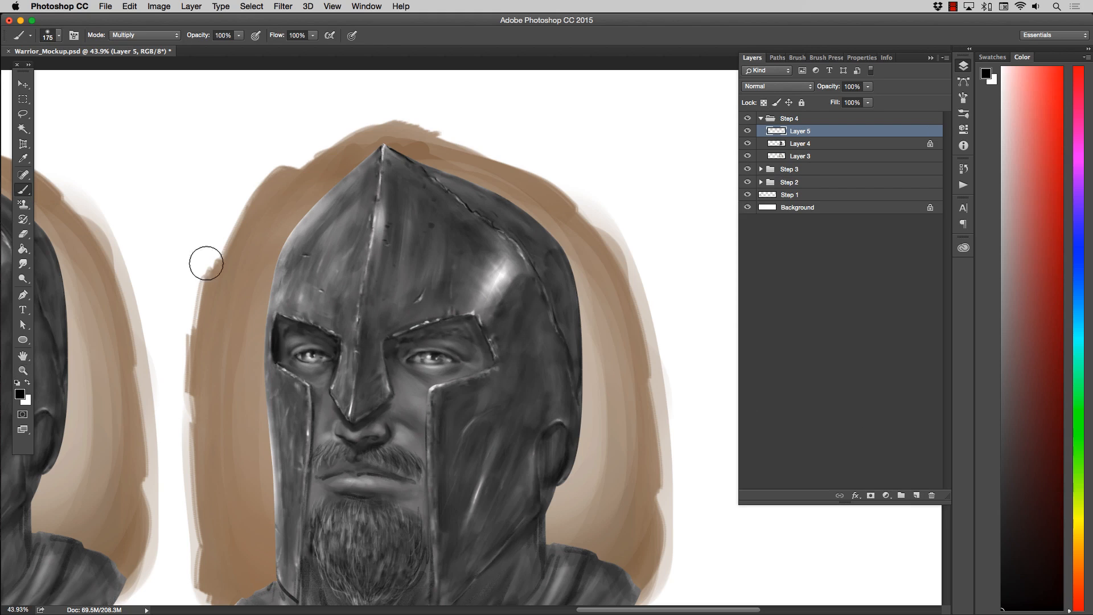
left_click(120, 36)
left_click(122, 10)
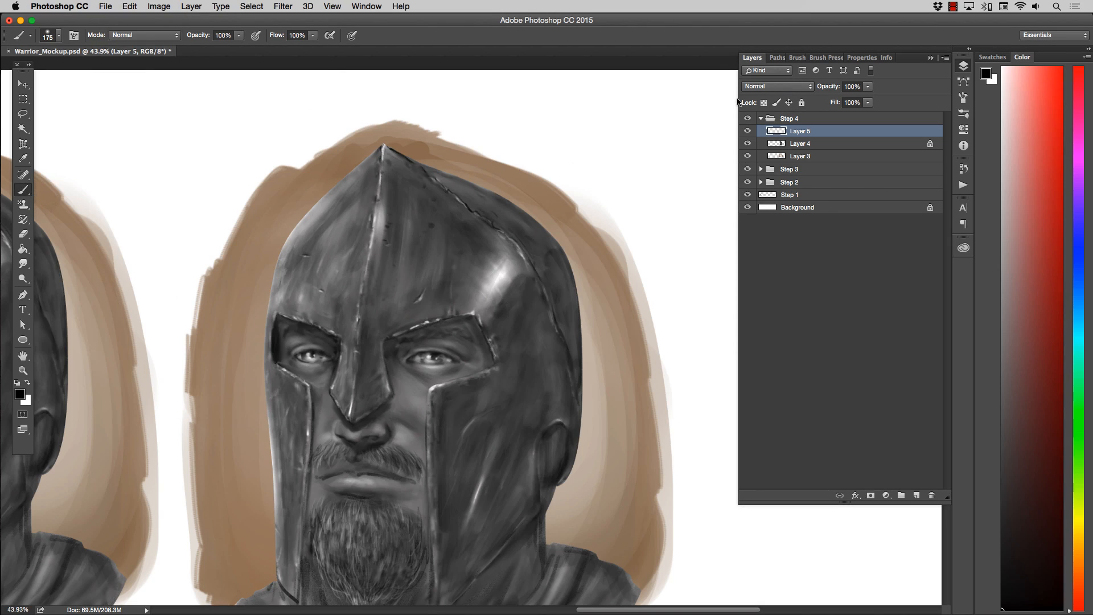
Step: Set the new layer's blending mode to Multiply and shade the upper corner of the left eye opening with a 200 px brush
left_click(781, 86)
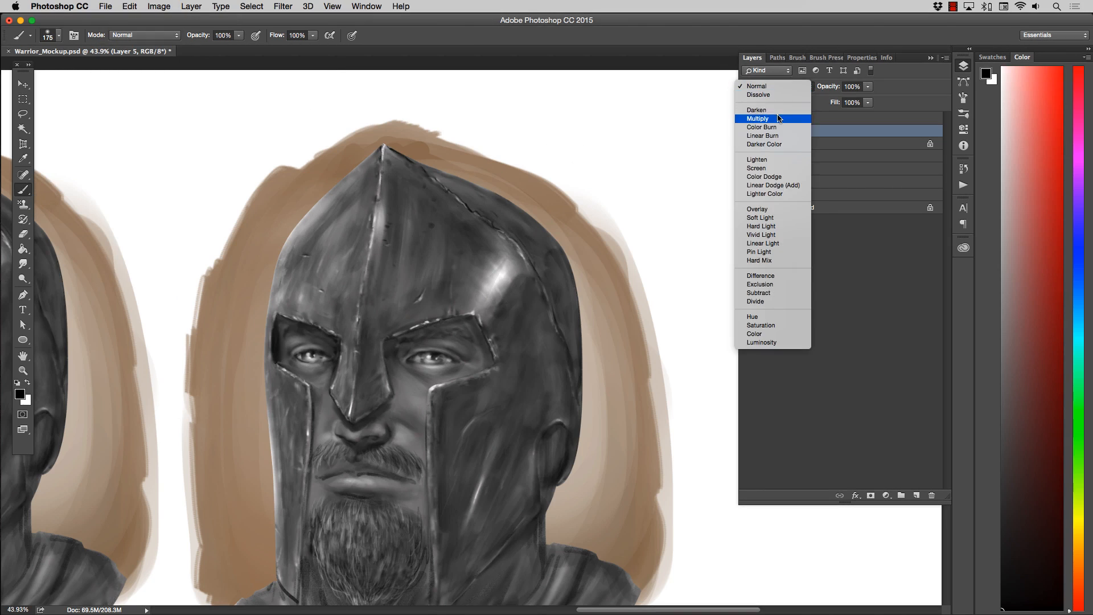
left_click(778, 118)
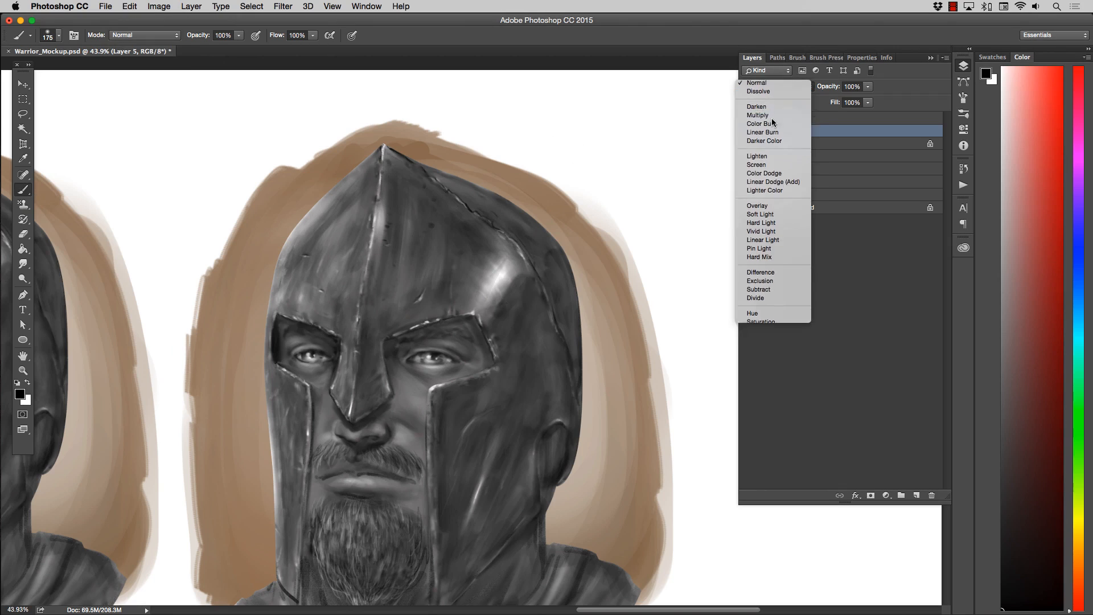
key("bracketright")
mouse_move(471, 306)
left_mouse_down()
mouse_move(432, 314)
mouse_move(474, 317)
mouse_move(462, 323)
left_mouse_up()
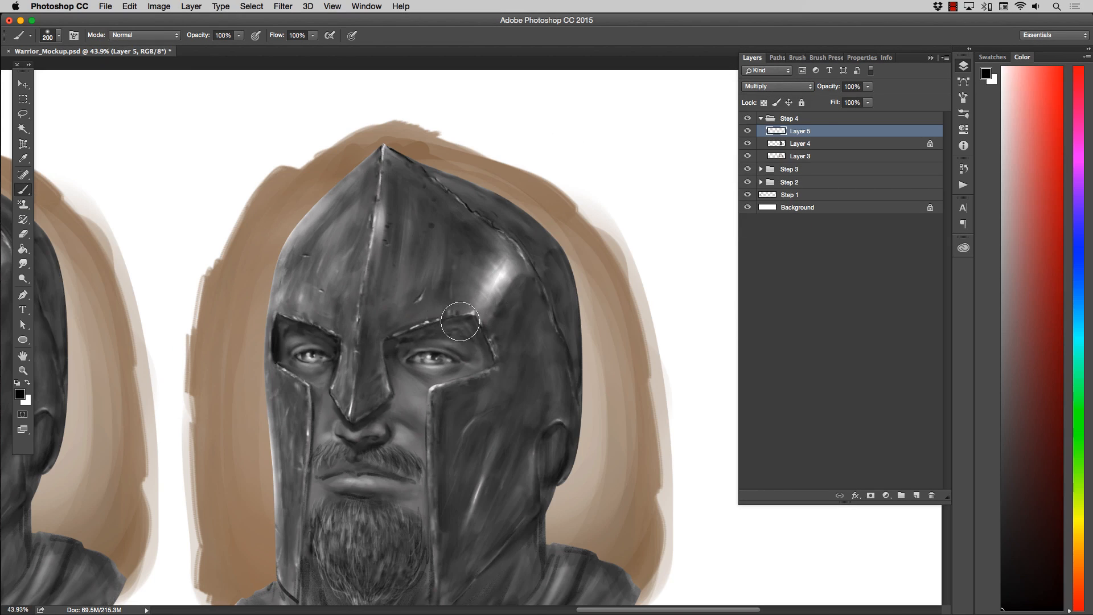
Step: Return the new layer to Normal blending and paint soft black shading around the helmet's eye openings and forehead
left_click(760, 88)
left_click(750, 55)
left_click_drag(295, 313, 275, 356)
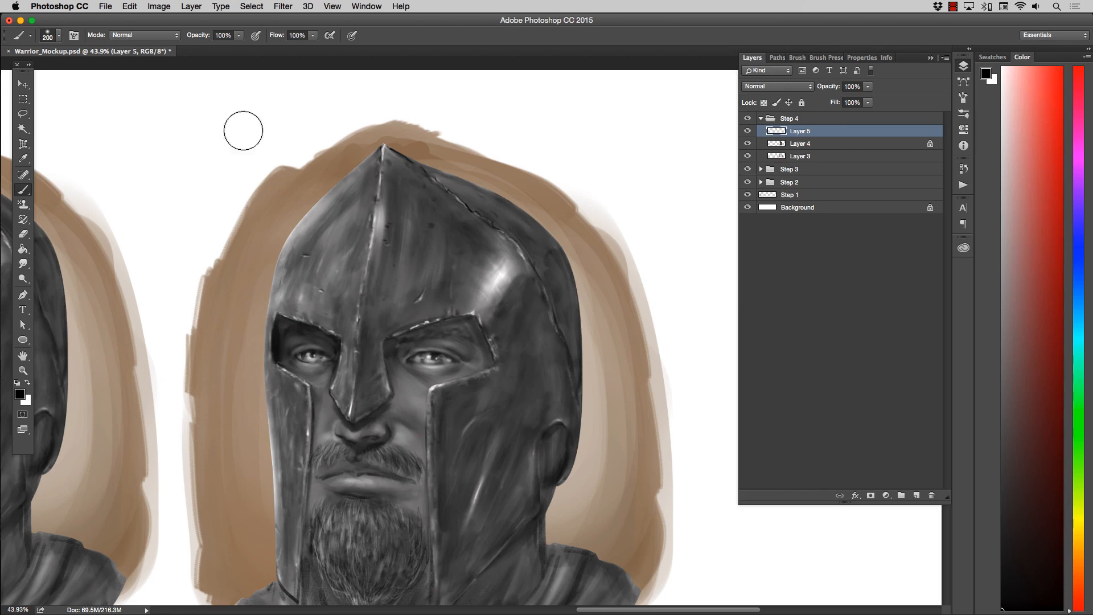
key("super+z")
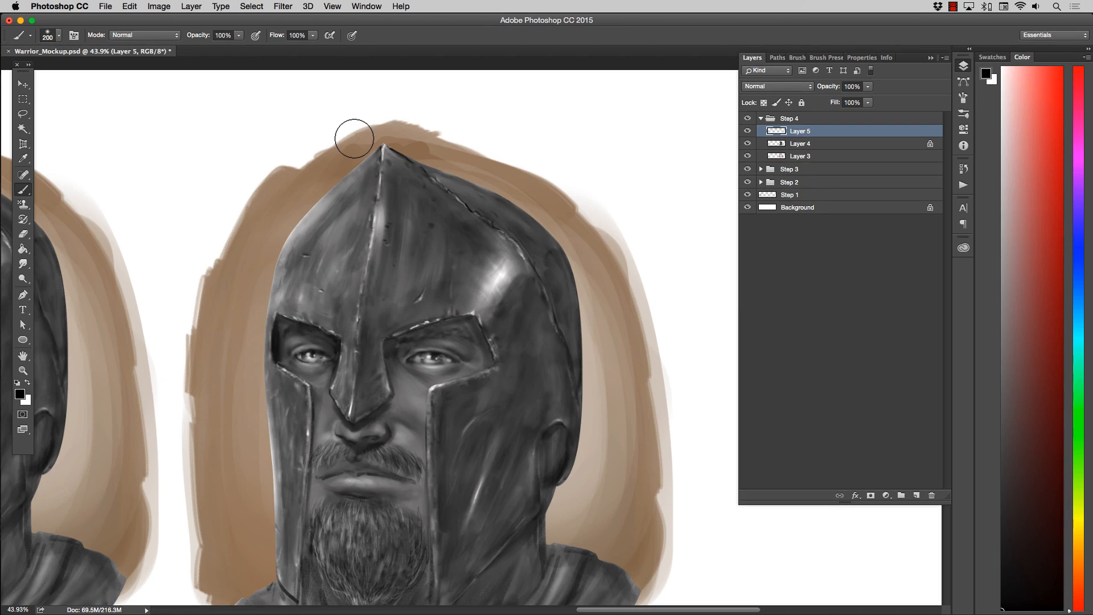
key("super+h")
key("super+d")
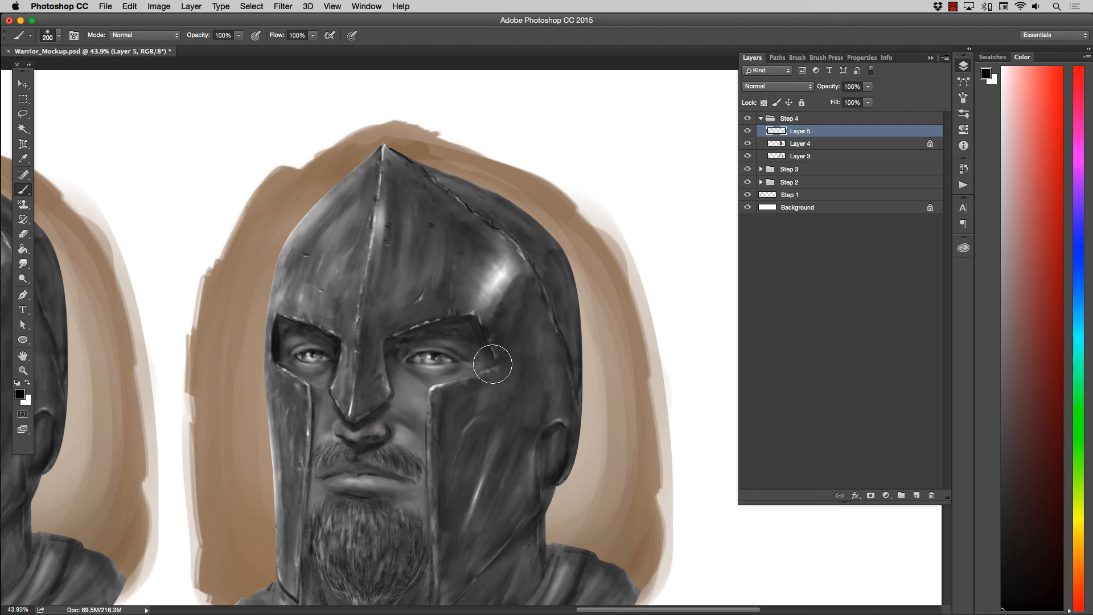
mouse_move(368, 330)
left_mouse_down()
mouse_move(477, 313)
mouse_move(501, 361)
mouse_move(455, 358)
mouse_move(436, 327)
mouse_move(452, 358)
left_mouse_up()
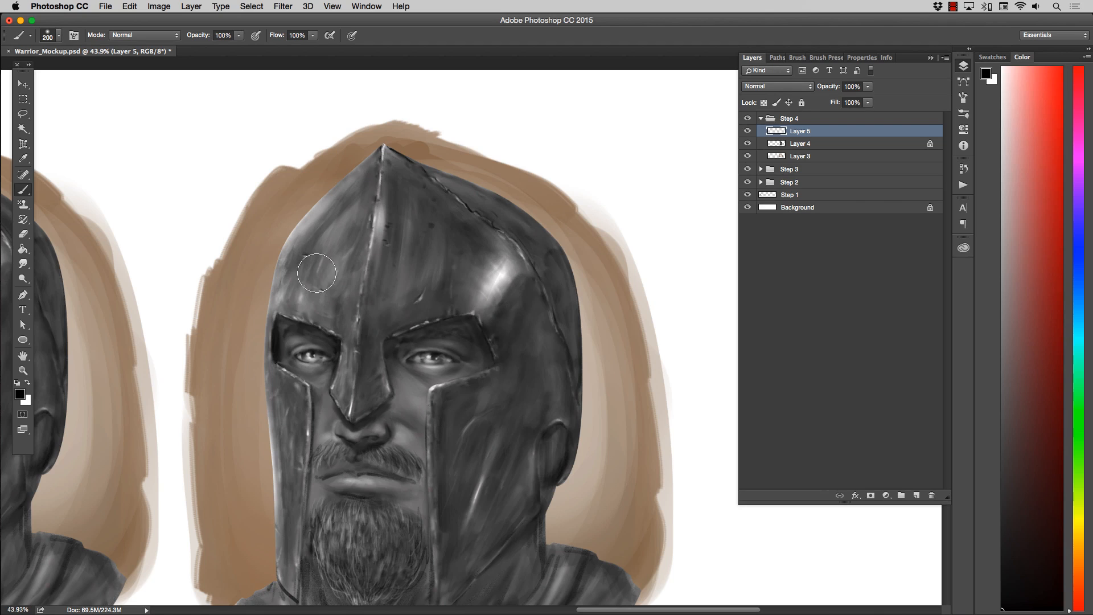
Step: Try shifting the shading on Layer 5 across the helmet with the Move tool
left_click(23, 370)
left_click_drag(402, 342, 298, 288)
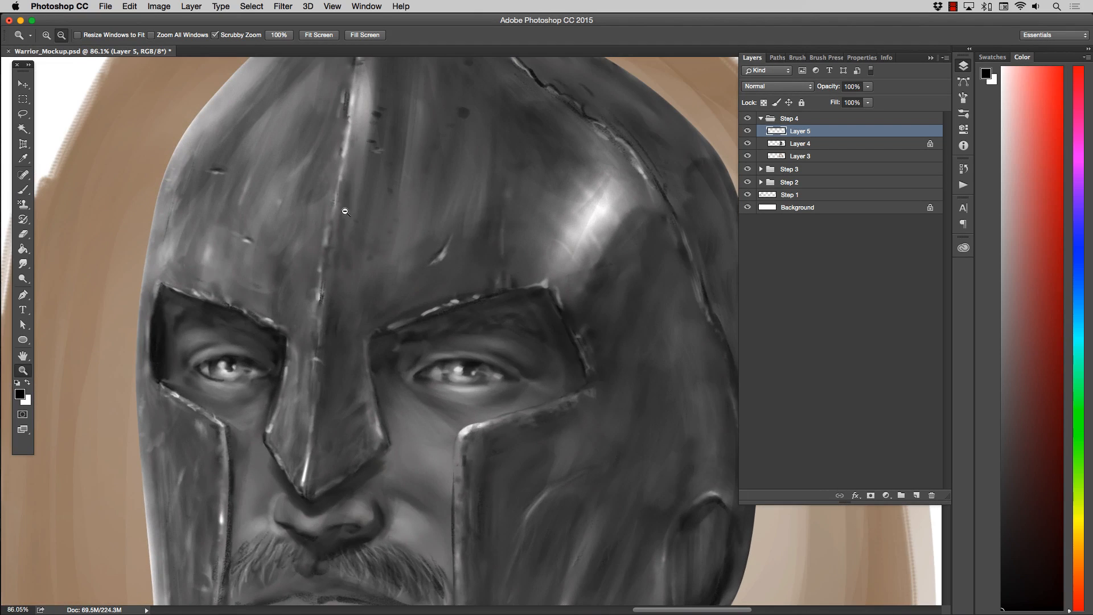
left_click(22, 83)
mouse_move(384, 238)
left_mouse_down()
mouse_move(392, 278)
mouse_move(405, 284)
mouse_move(399, 245)
left_mouse_up()
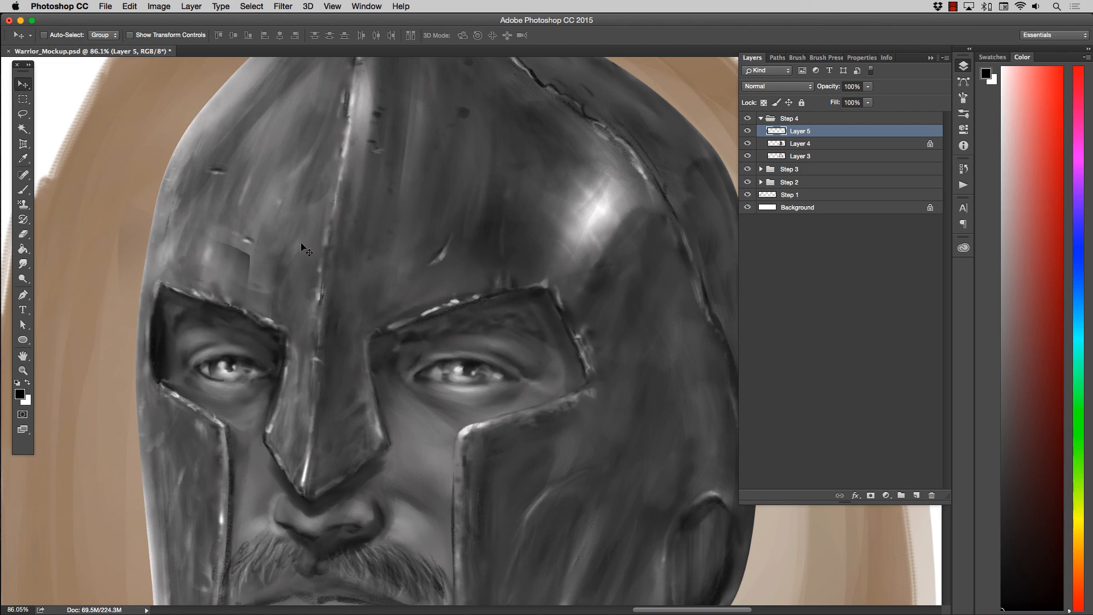
Step: Erase excess shading beside the bright forehead highlight with a 175 px Eraser
left_click(24, 234)
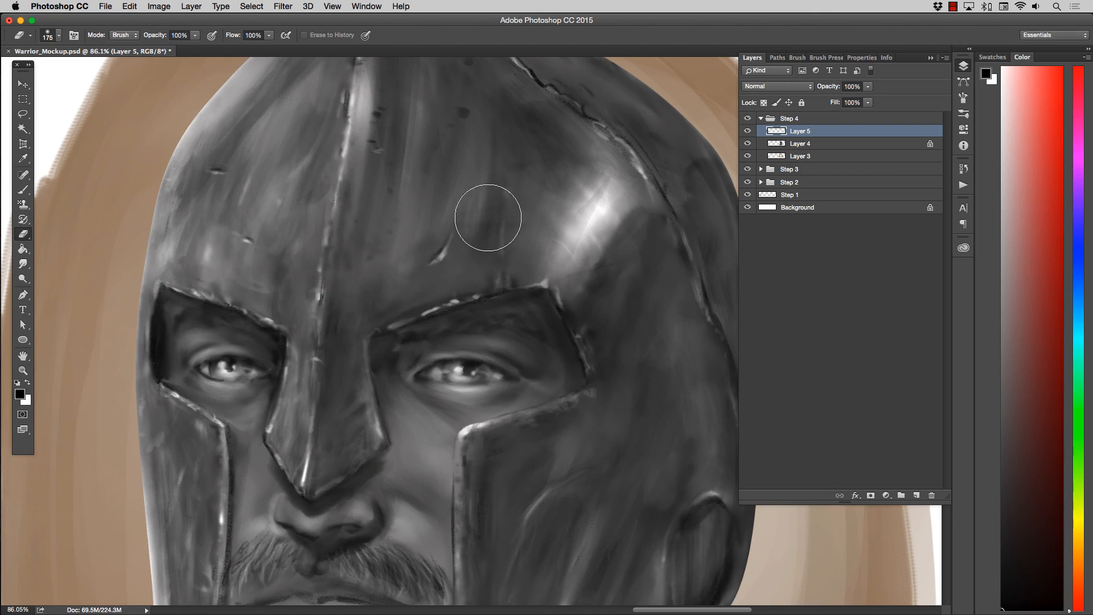
left_click_drag(607, 253, 585, 286)
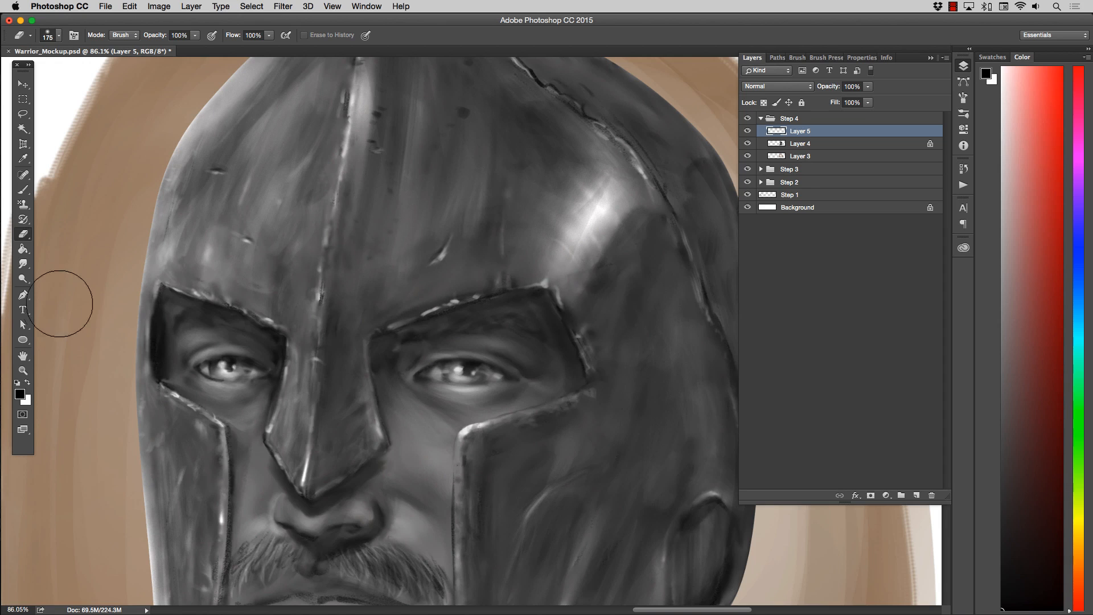
Step: Compare the shaded final helmet with the earlier painting stages on the canvas
left_click(23, 370)
left_click_drag(326, 367, 263, 368)
mouse_move(343, 437)
left_mouse_down()
mouse_move(355, 348)
mouse_move(286, 300)
left_mouse_up()
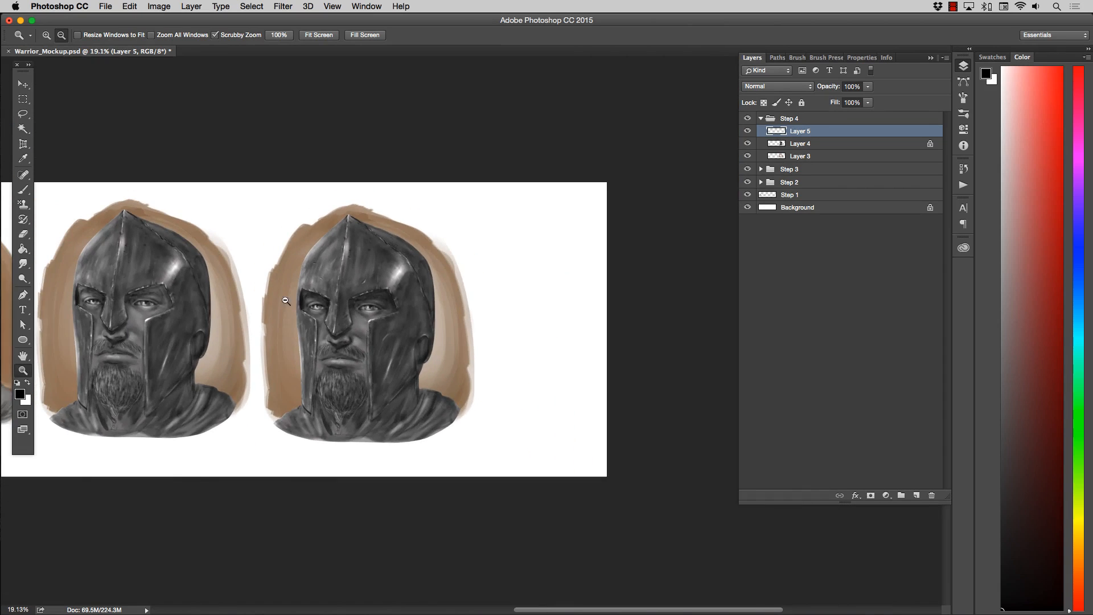
mouse_move(189, 369)
left_mouse_down()
mouse_move(410, 344)
mouse_move(477, 349)
left_mouse_up()
mouse_move(309, 335)
left_mouse_down()
mouse_move(435, 341)
mouse_move(340, 339)
mouse_move(312, 353)
left_mouse_up()
left_click_drag(397, 344, 273, 361)
left_click_drag(486, 366, 388, 373)
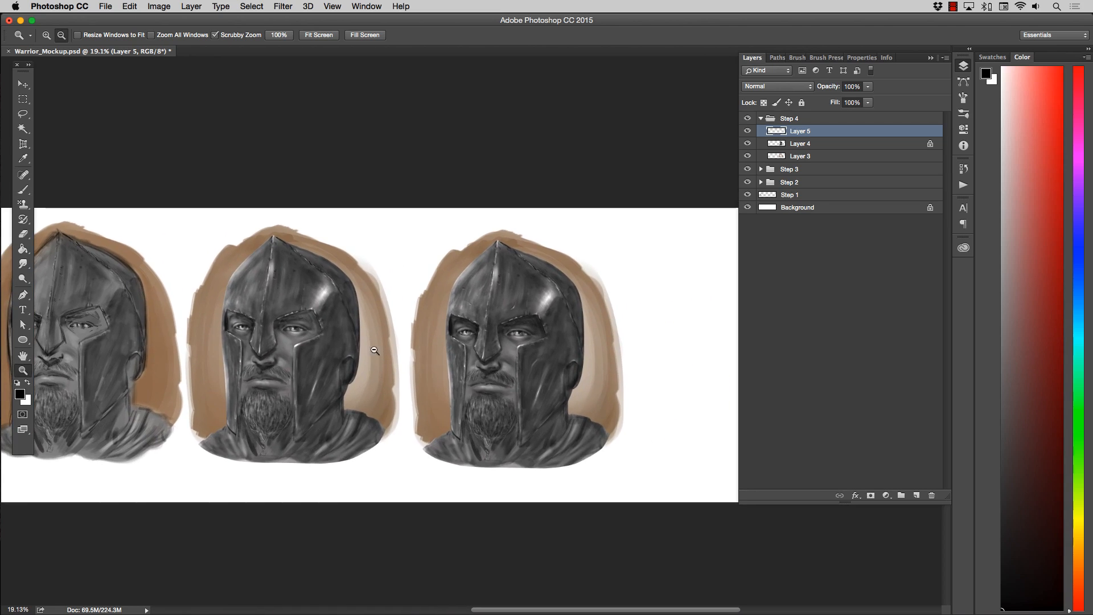
left_click_drag(313, 353, 434, 351)
mouse_move(349, 353)
left_mouse_down()
mouse_move(435, 345)
mouse_move(256, 347)
left_mouse_up()
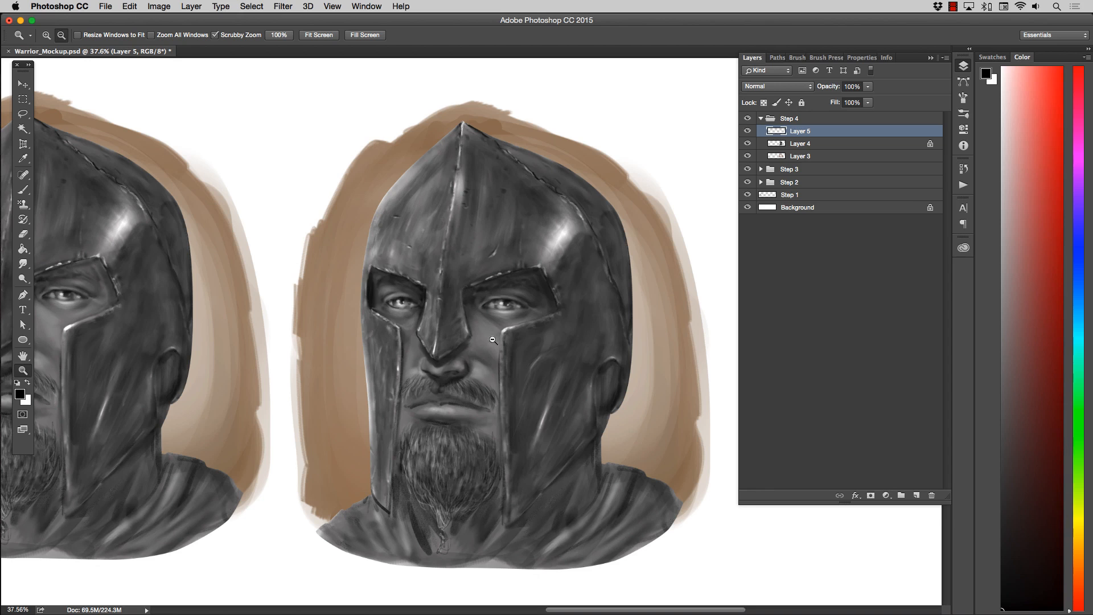
mouse_move(493, 340)
left_mouse_down()
mouse_move(349, 348)
mouse_move(393, 347)
mouse_move(514, 305)
mouse_move(436, 327)
left_mouse_up()
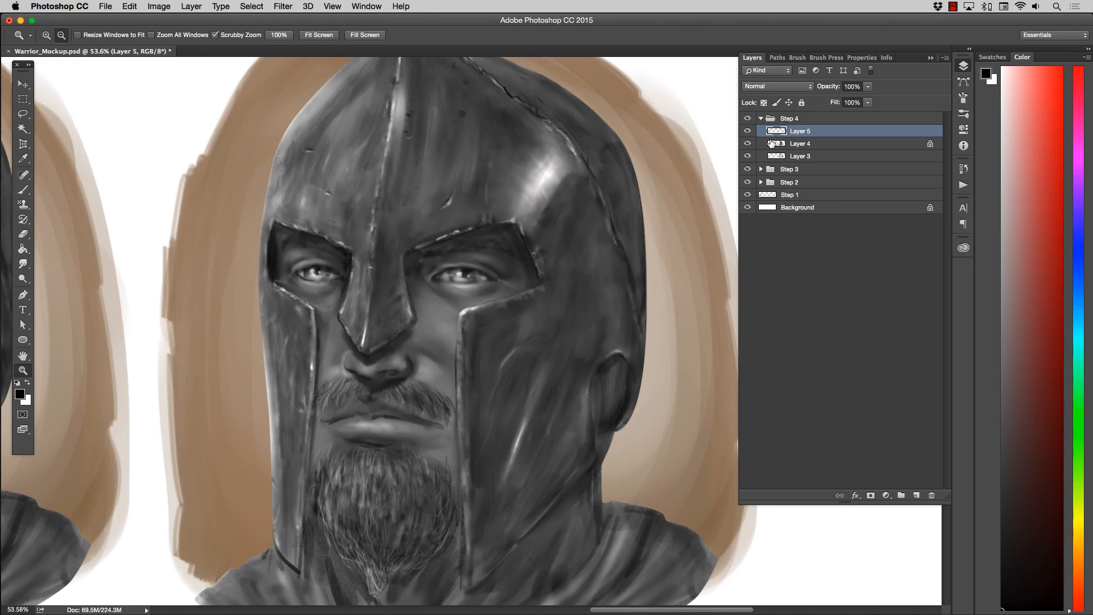
Step: Toggle Layer 5's visibility to compare the helmet with and without shading, and merge it down into Layer 4
left_click(747, 132)
left_click(748, 132)
left_click(747, 133)
left_click(748, 132)
left_click(748, 132)
key("super+e")
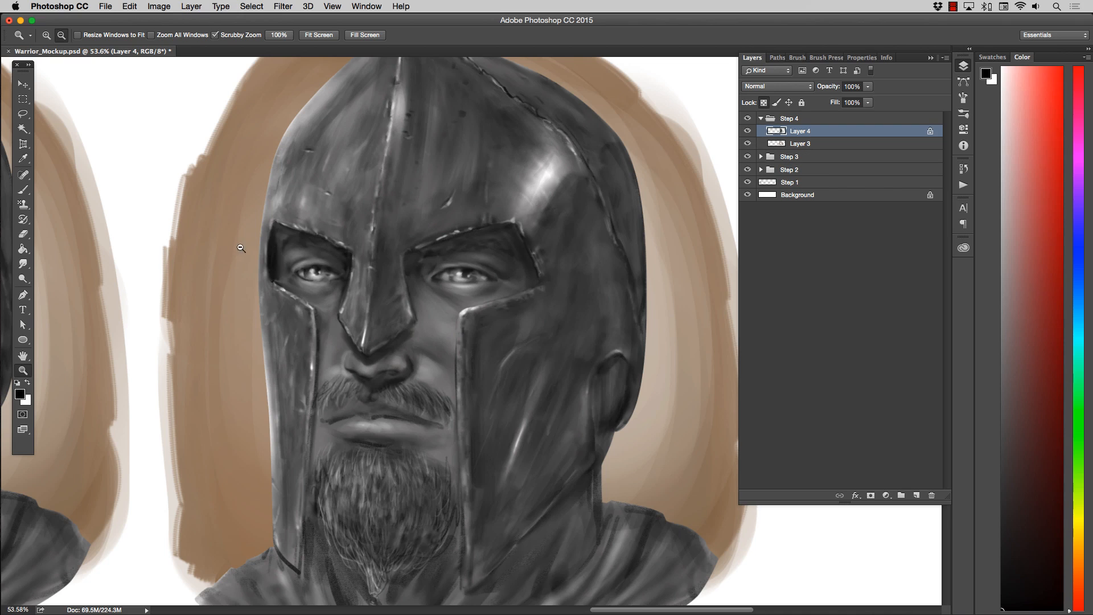
Step: Choose the brush preset 005 - RAM - Paint Set - Chalk Painter Brush, reduce it to 10 px, and make white the foreground color
mouse_move(328, 333)
left_mouse_down()
mouse_move(324, 299)
mouse_move(345, 370)
left_mouse_up()
left_click(23, 189)
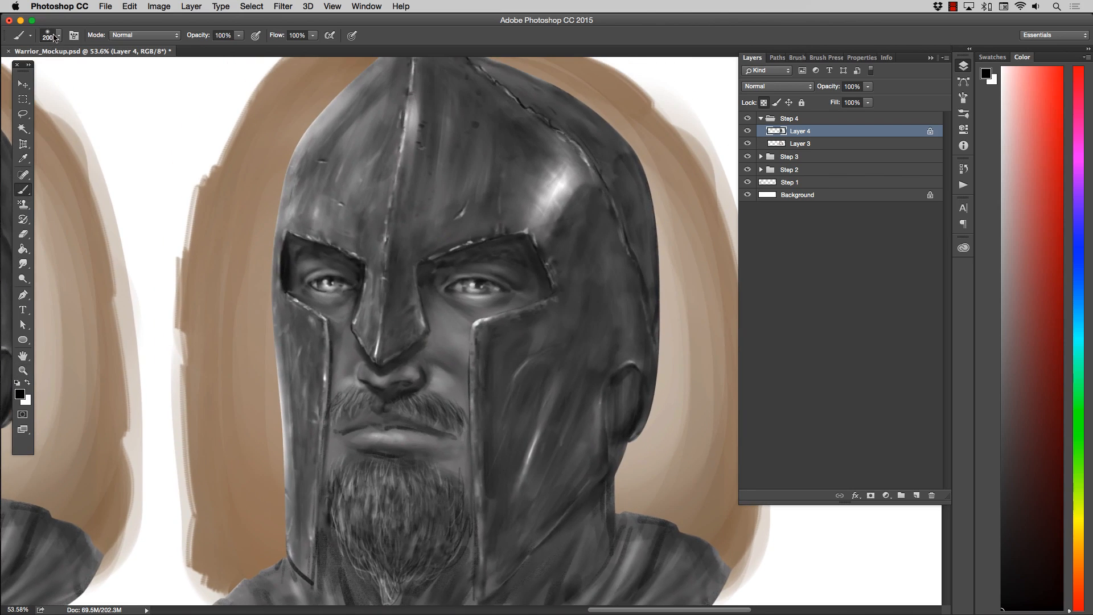
left_click(52, 37)
left_click(77, 225)
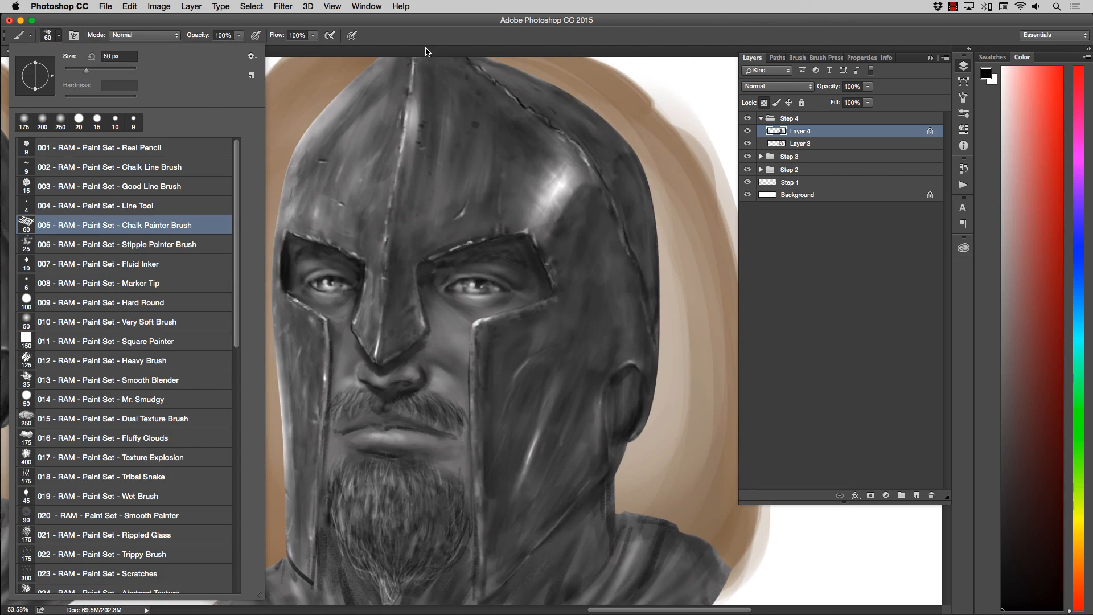
left_click(388, 33)
key("bracketleft")
key("bracketleft")
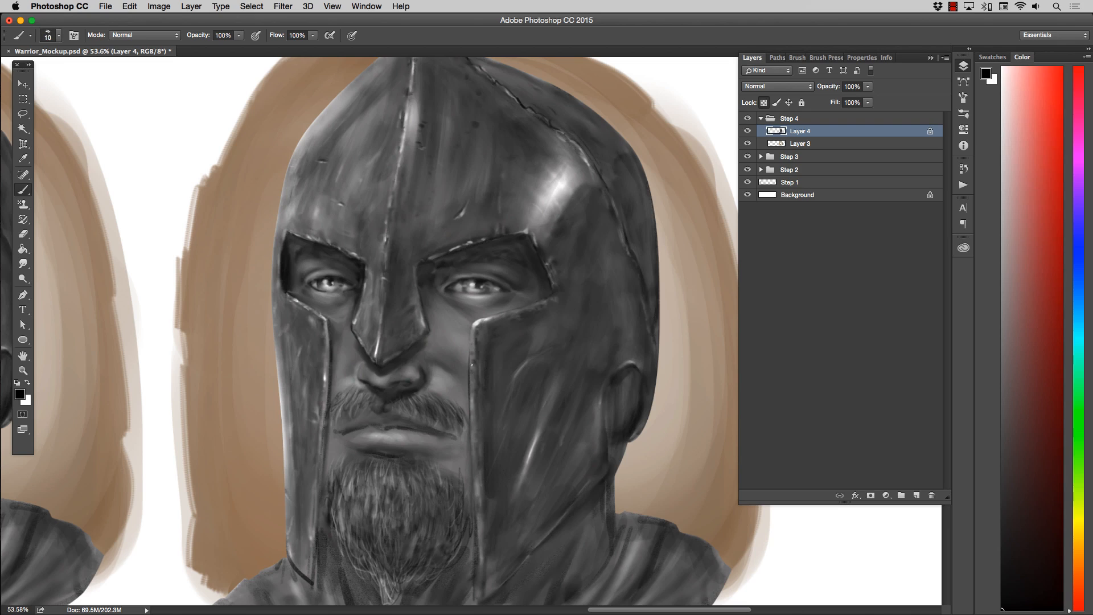
key("x")
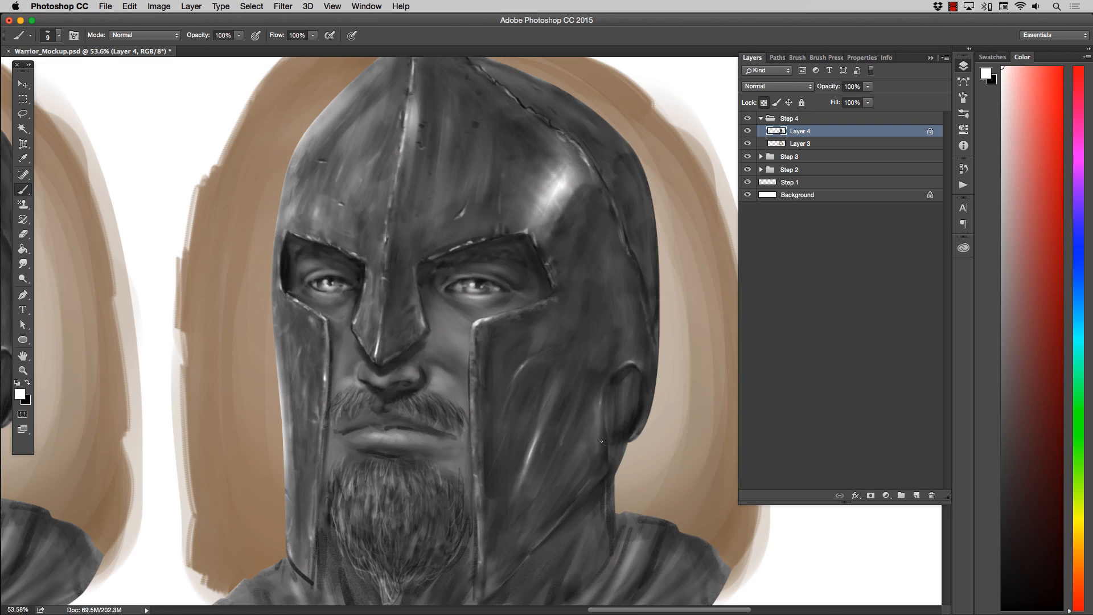
Step: Choose the brush preset 023 - RAM - Paint Set - Scratches, try one white mark on the forehead, and undo it
left_click(59, 35)
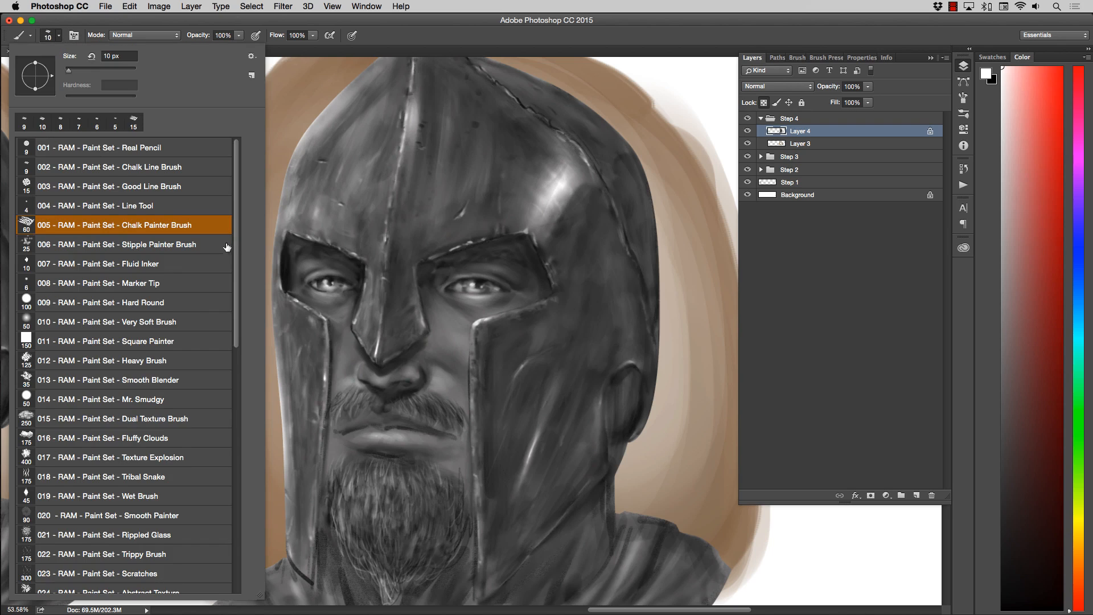
scroll(241, 260, "down", 1)
scroll(240, 260, "down", 5)
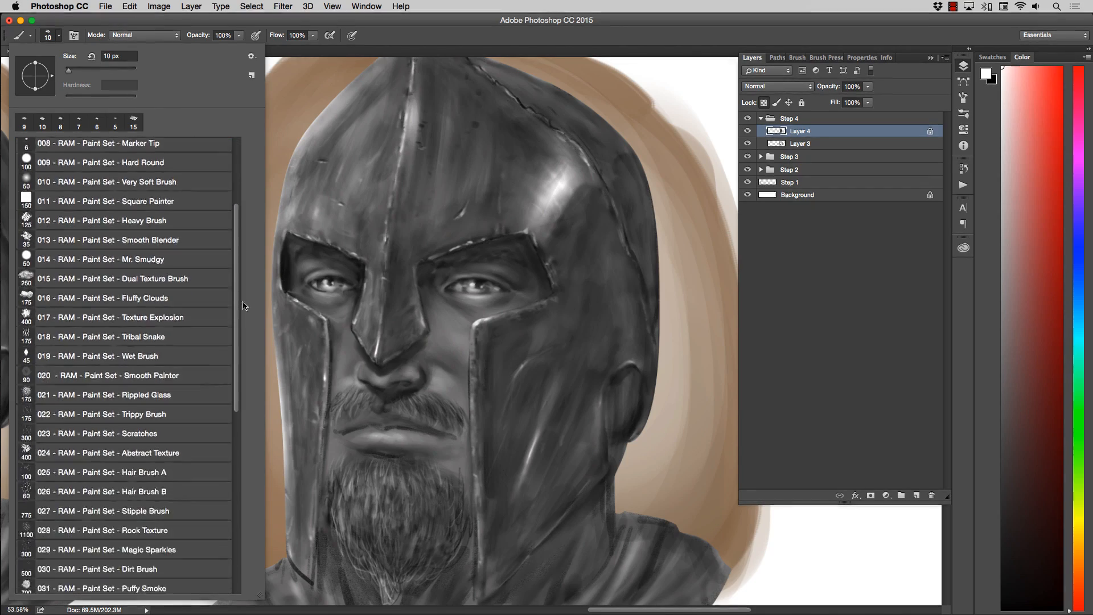
scroll(244, 336, "down", 2)
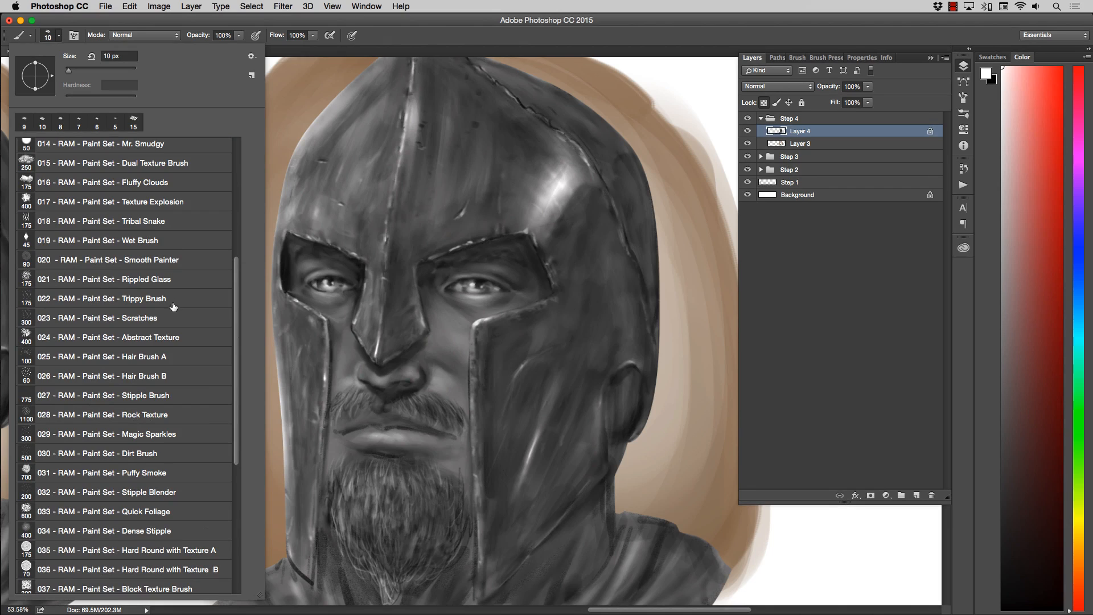
left_click(172, 323)
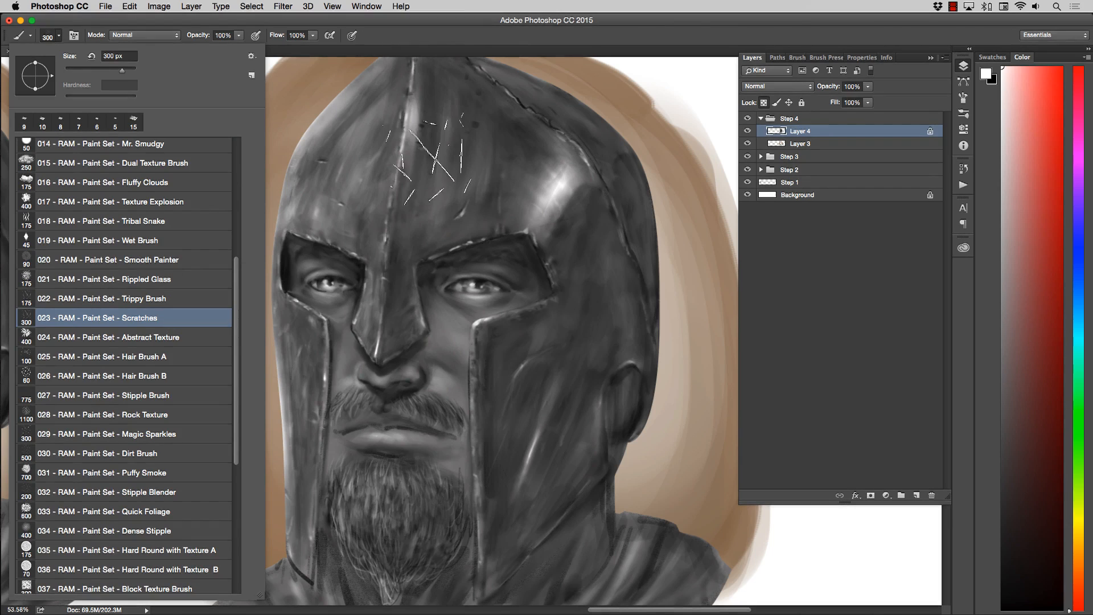
left_click(435, 174)
key("super+z")
Step: Add a new layer above Layer 4 and stamp white scratches on the helmet's forehead and cheek guard, varying the brush up to 500 px
left_click(917, 494)
key("bracketright")
key("bracketright")
left_click(428, 146)
key("bracketleft")
left_click(572, 345)
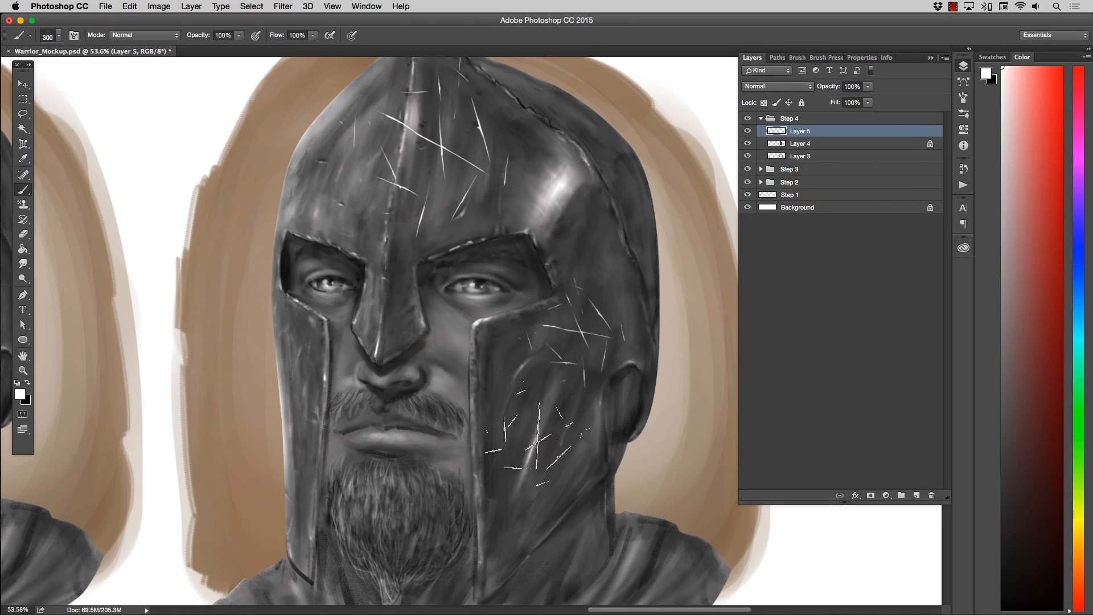
key("bracketright")
left_click(541, 444)
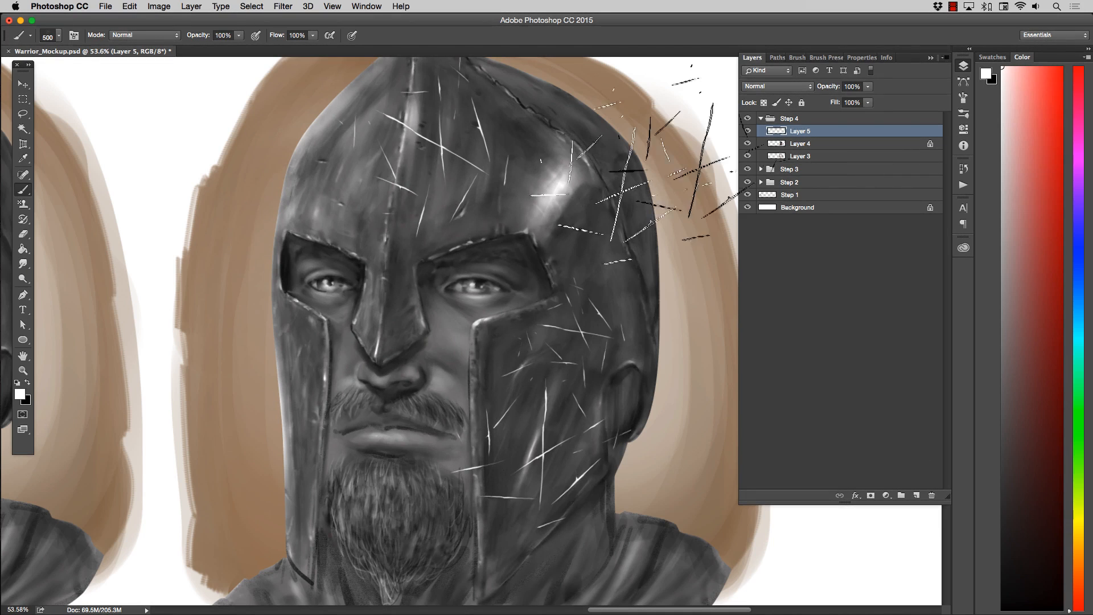
Step: Lower Layer 5's opacity to 44%, try the Multiply blend mode, and set the layer to Overlay
left_click(868, 86)
left_click(837, 98)
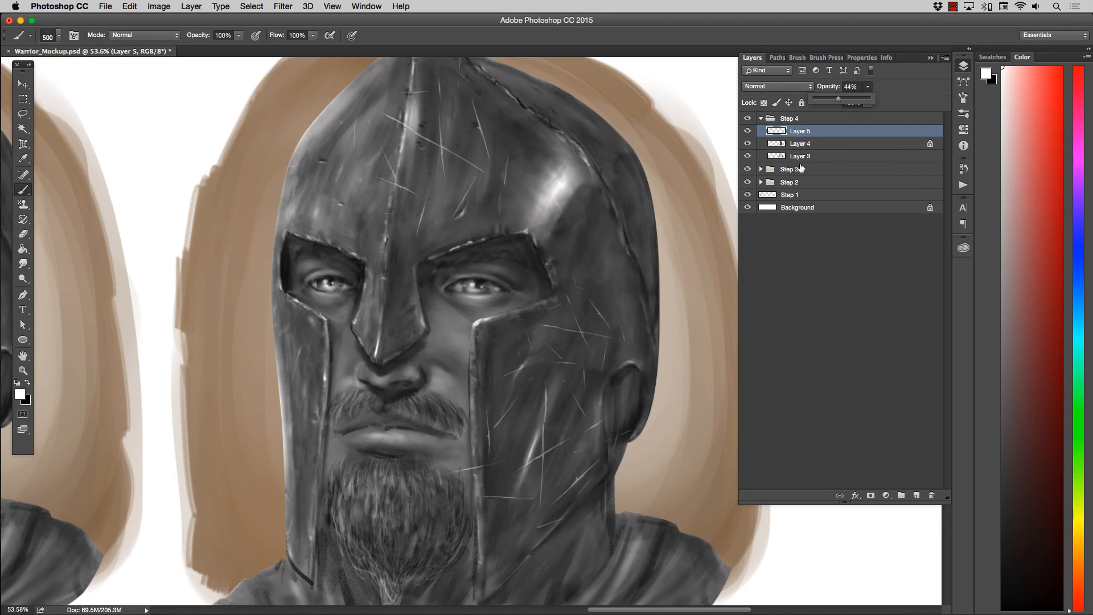
left_click(776, 86)
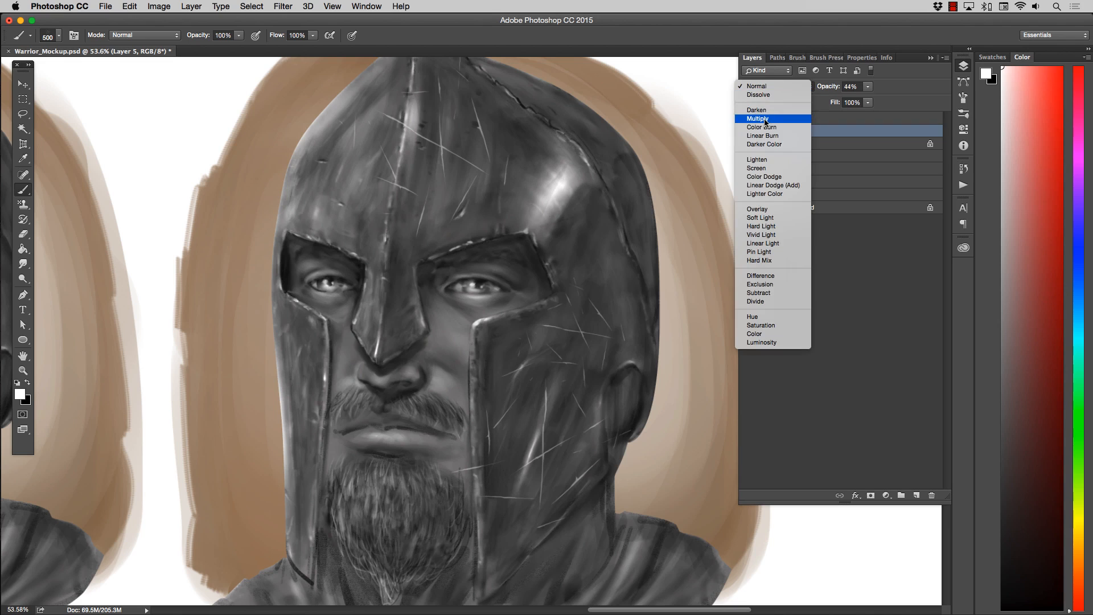
left_click(779, 123)
left_click(777, 87)
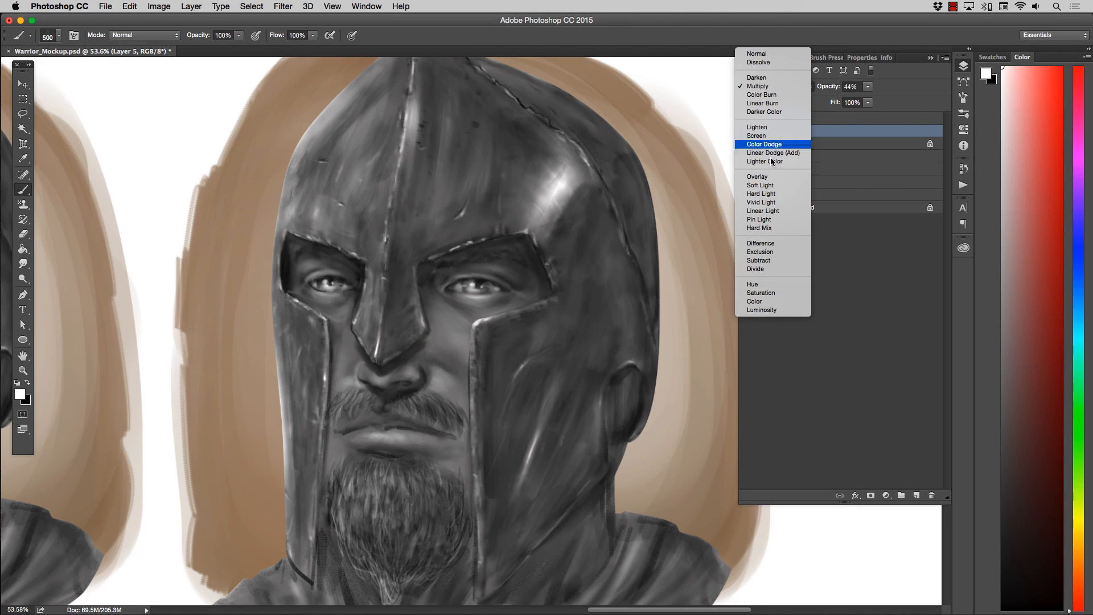
left_click(770, 178)
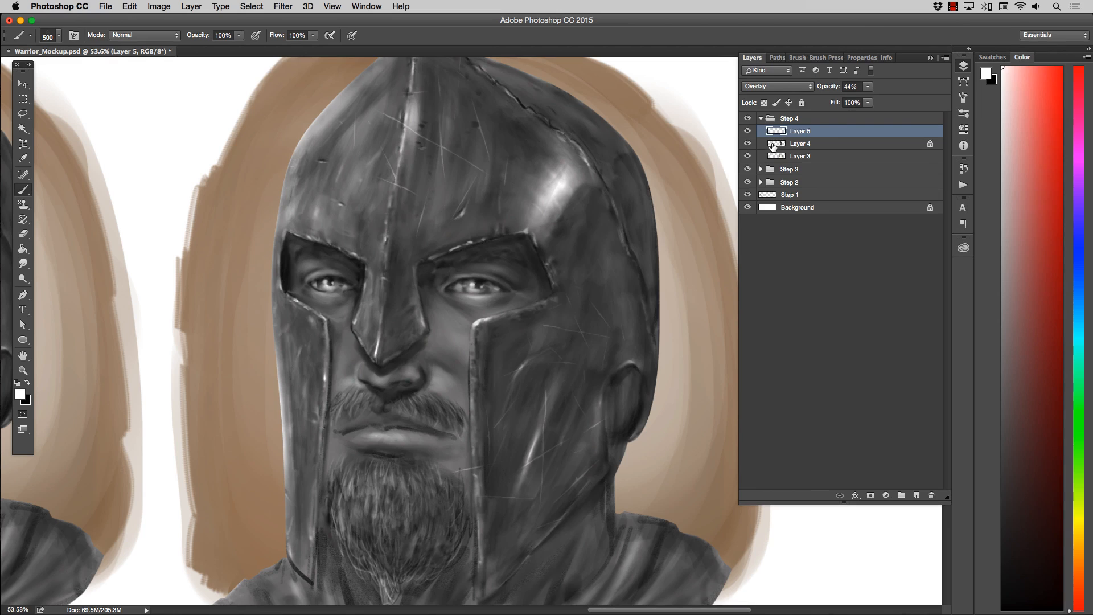
Step: Adjust the opacity of the Layer 5 scratches, trying 29% and settling on 72%
left_click(868, 86)
left_click_drag(857, 100, 852, 96)
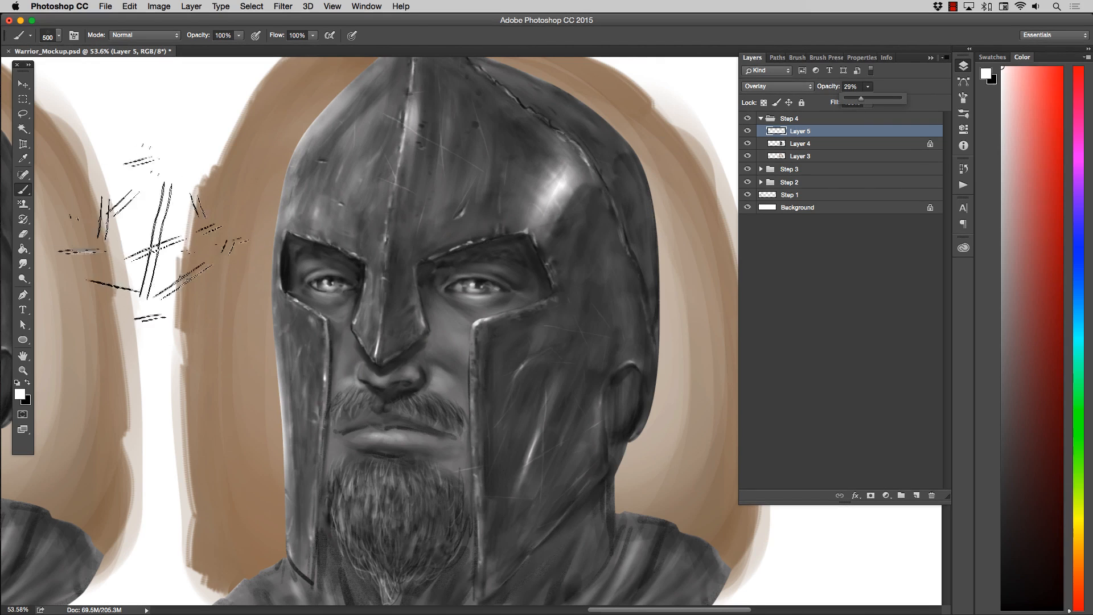
key("e")
key("bracketleft")
key("bracketleft")
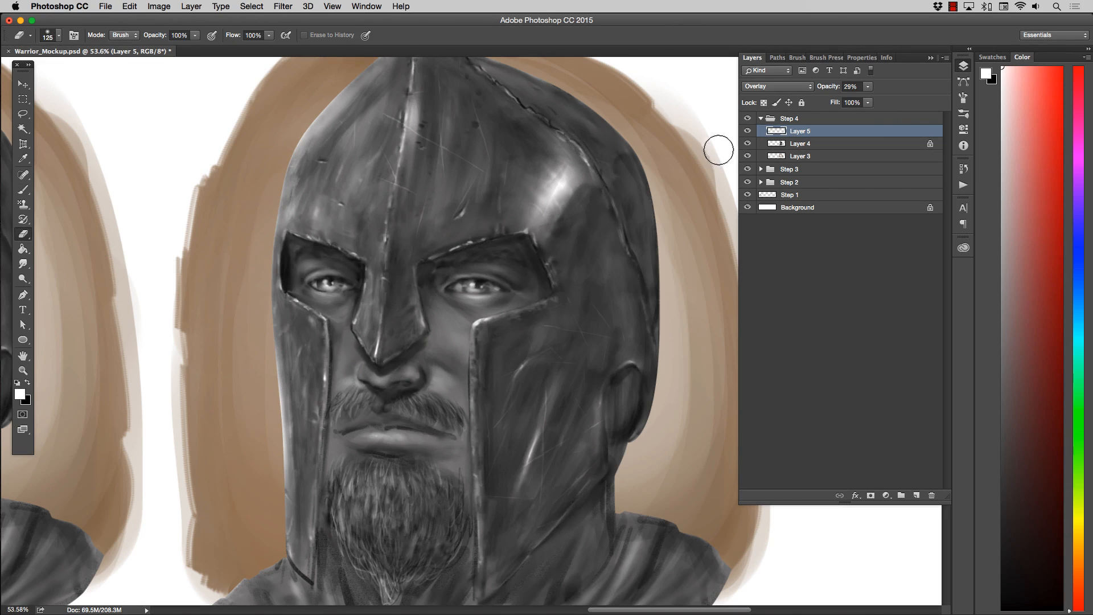
left_click_drag(867, 88, 887, 102)
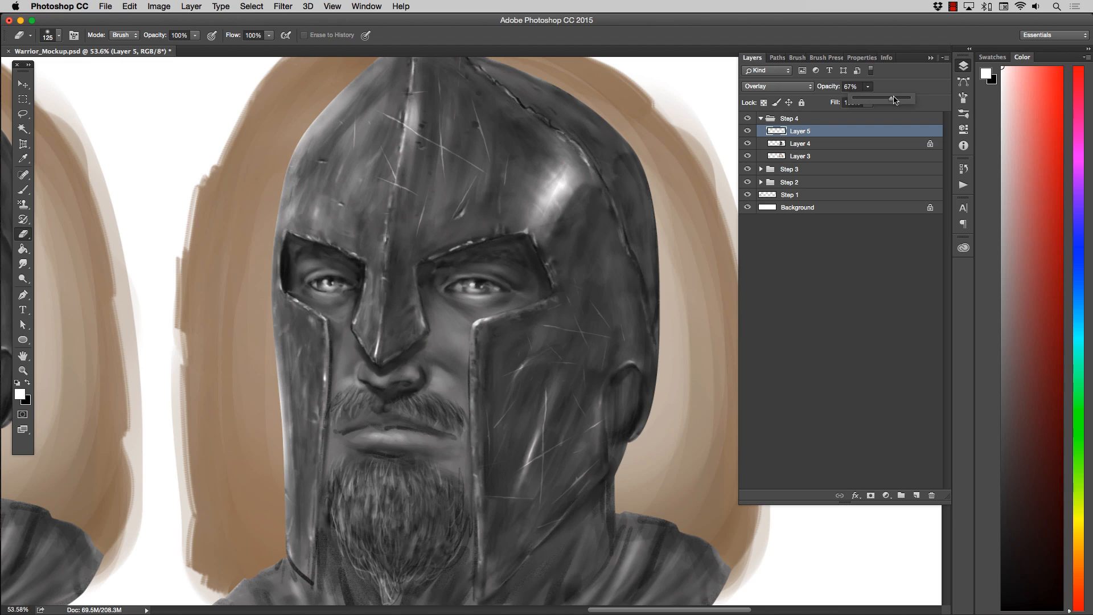
Step: Choose the preset 005 - RAM - Paint Set - Chalk Painter Brush at 60 px for the Eraser
left_click(55, 36)
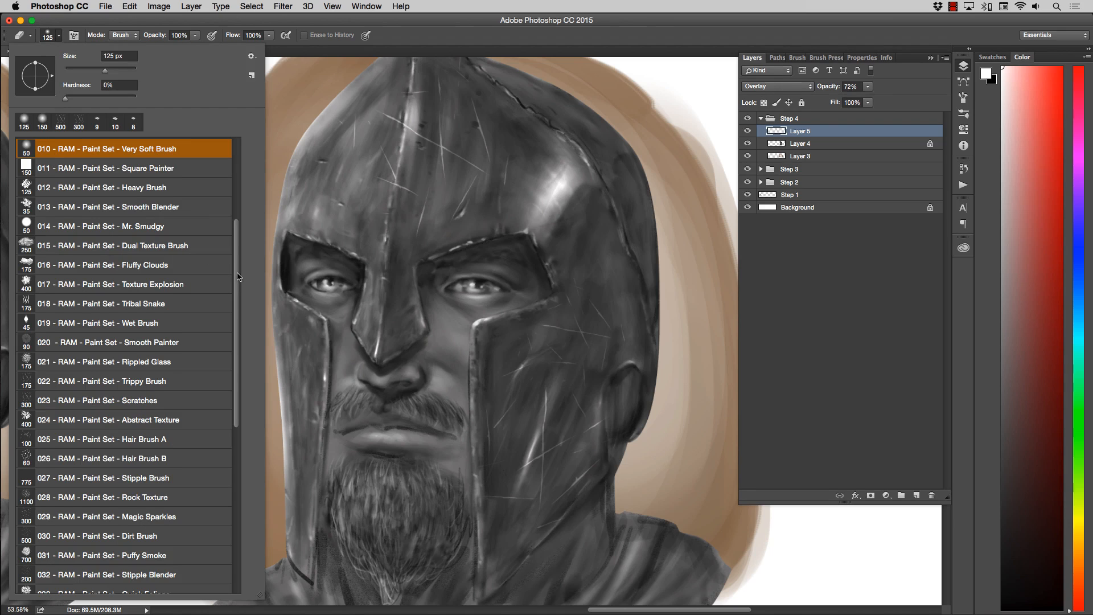
left_click_drag(238, 276, 229, 150)
left_click(93, 228)
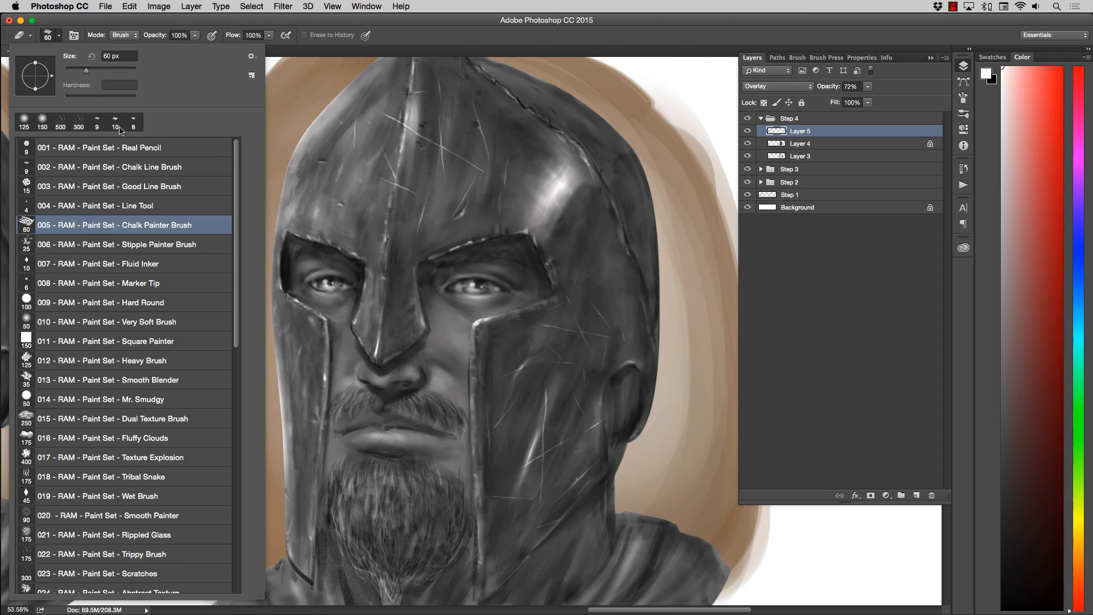
left_click(452, 39)
Step: Make black the foreground color and set the Brush to 005 - RAM - Paint Set - Chalk Painter Brush, reduced to 9 px
left_click(23, 371)
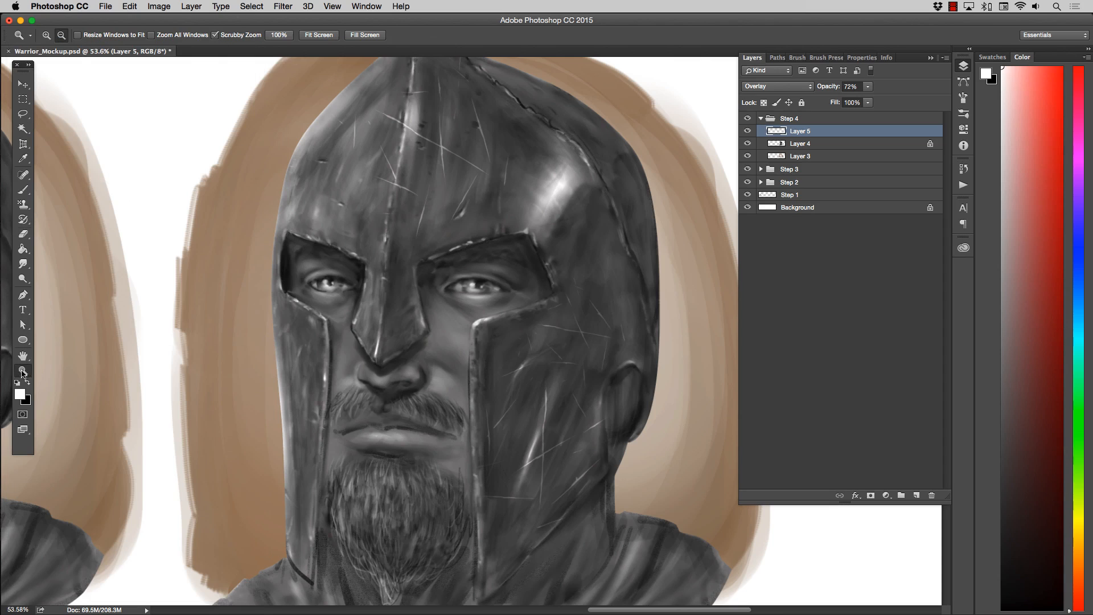
left_click(388, 231)
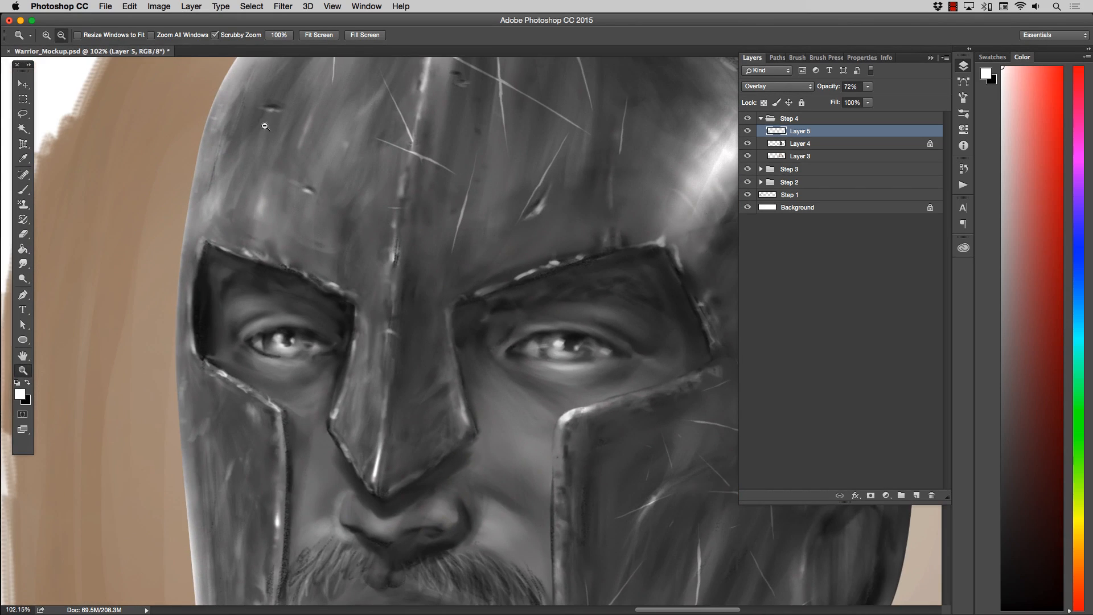
scroll(341, 161, "up", 5)
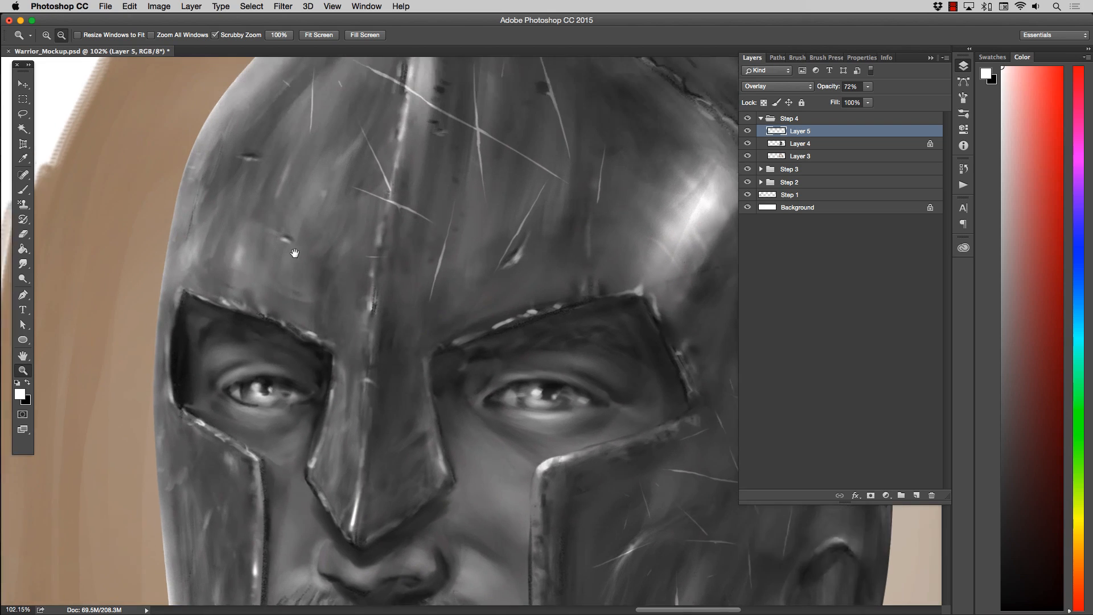
left_click(22, 190)
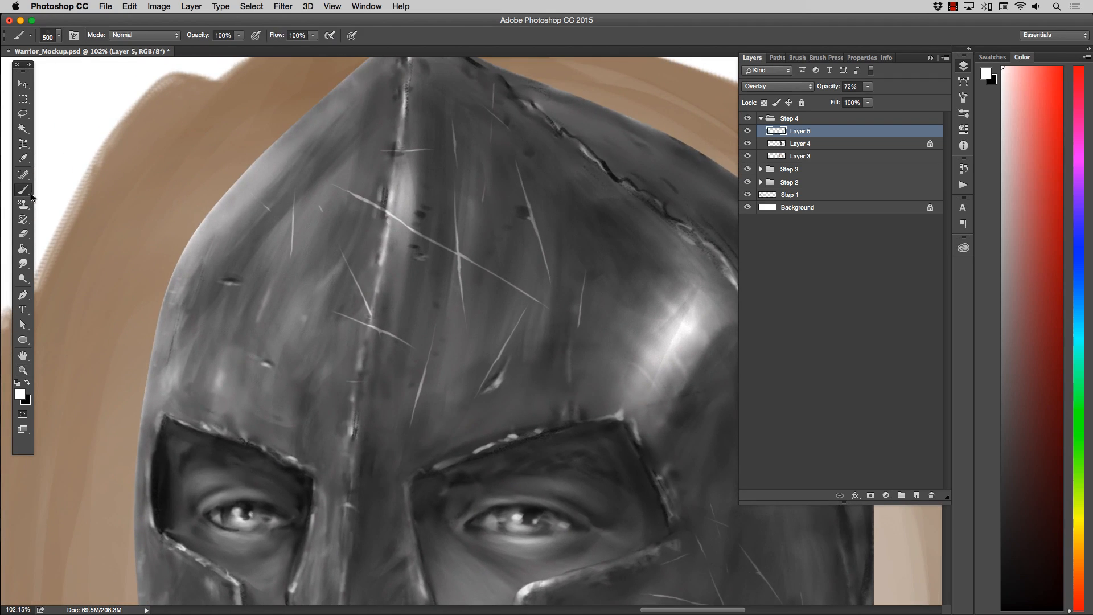
left_click(27, 382)
left_click(58, 36)
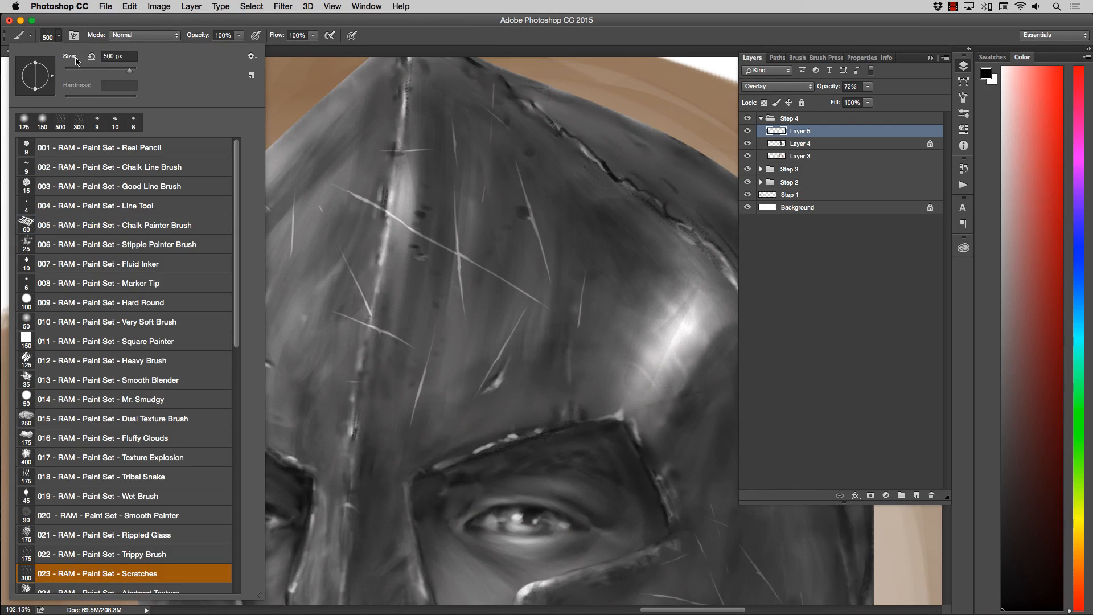
left_click(129, 227)
left_click(380, 34)
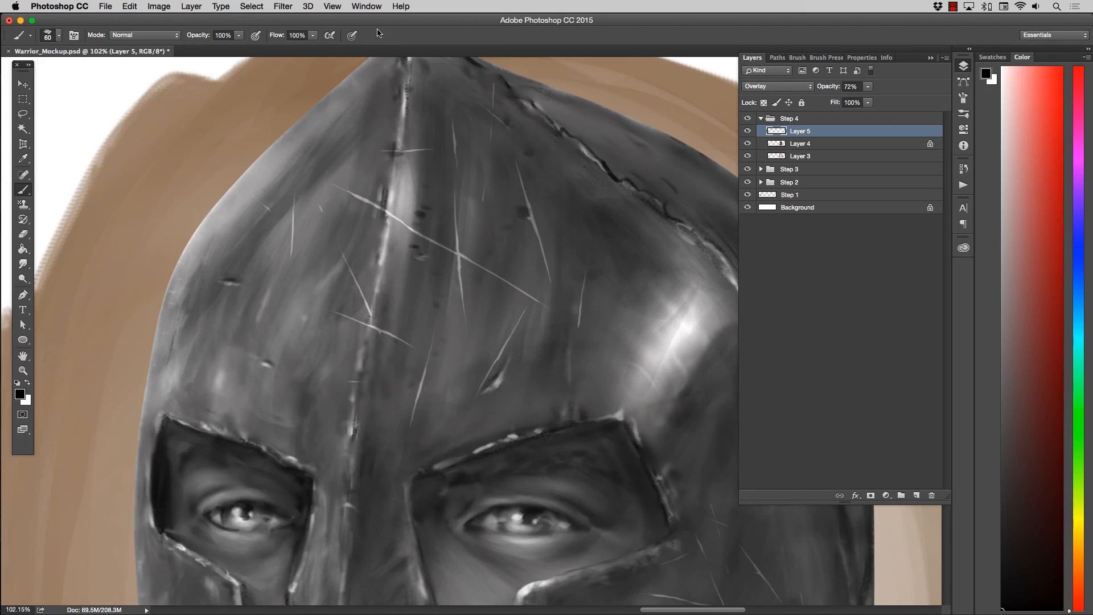
key("bracketleft")
key("bracketleft")
key("bracketleft")
key("bracketleft")
key("bracketleft")
Step: Toggle Layer 5's visibility to check the scratches, and duplicate the layer with a slight offset from the original
left_click(748, 131)
left_click(748, 131)
left_click(22, 84)
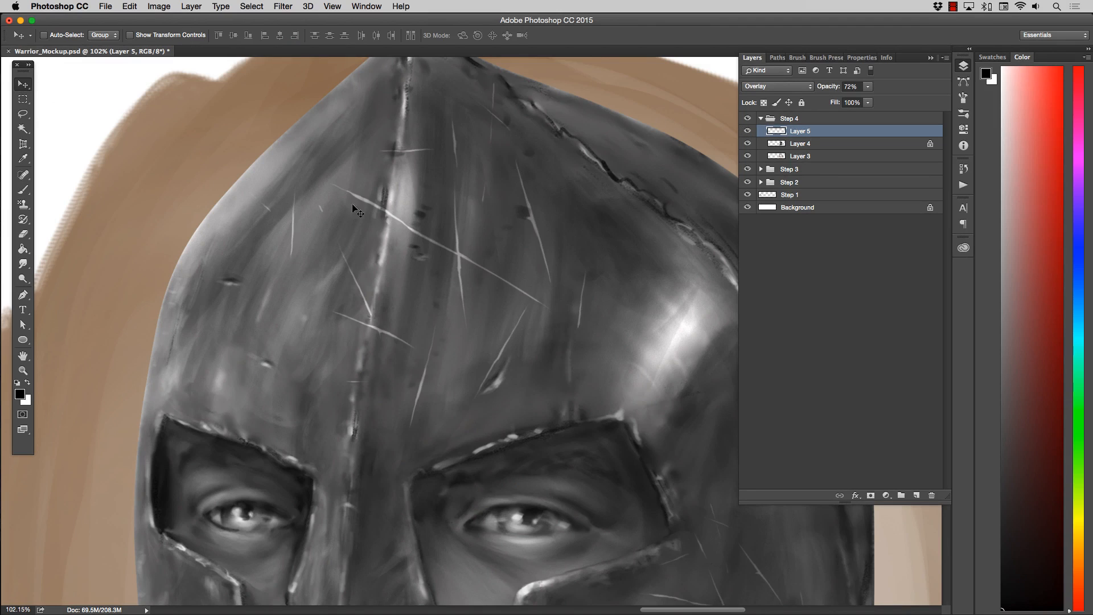
left_click_drag(404, 211, 399, 213, "alt")
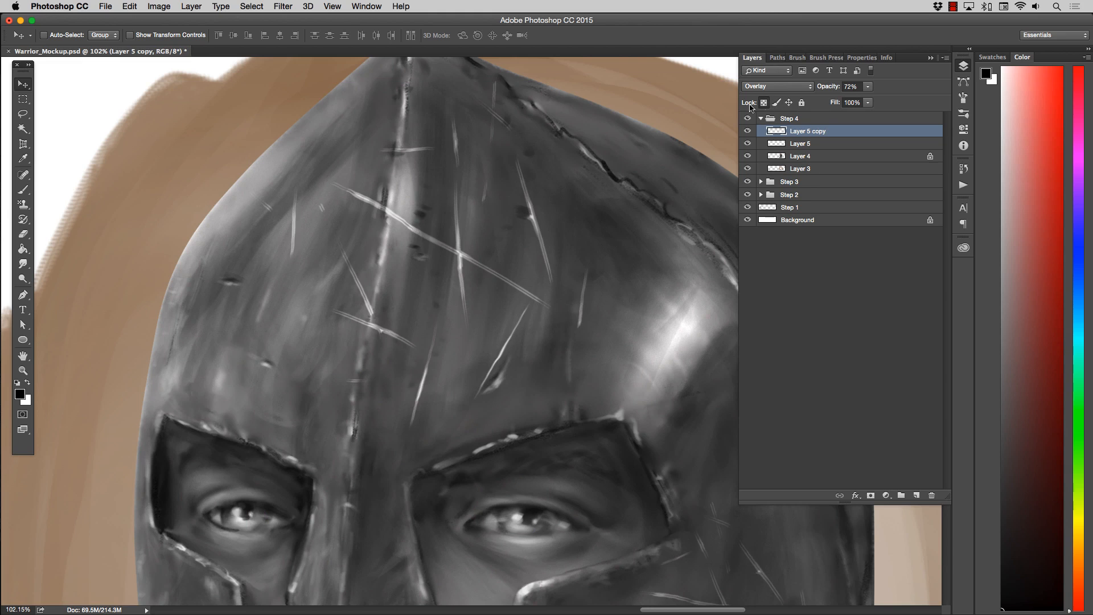
Step: Lock Layer 5 copy's transparent pixels and paint its forehead and cheek guard scratches black with the brush enlarged to 80 px
left_click(24, 371)
left_click_drag(384, 331, 347, 301)
key("space")
left_click_drag(415, 363, 368, 245)
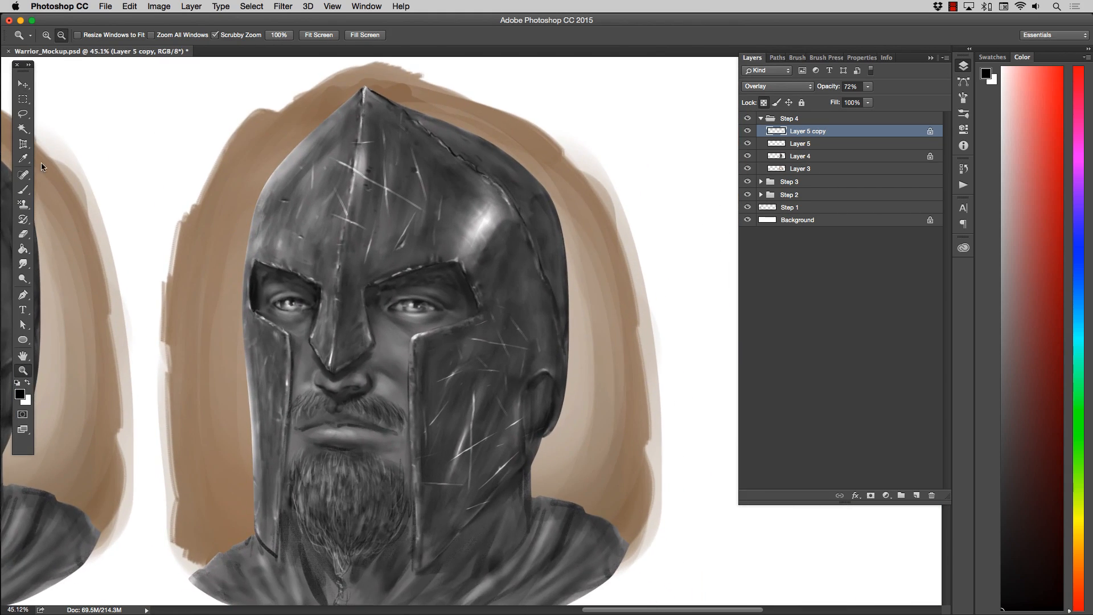
left_click(23, 190)
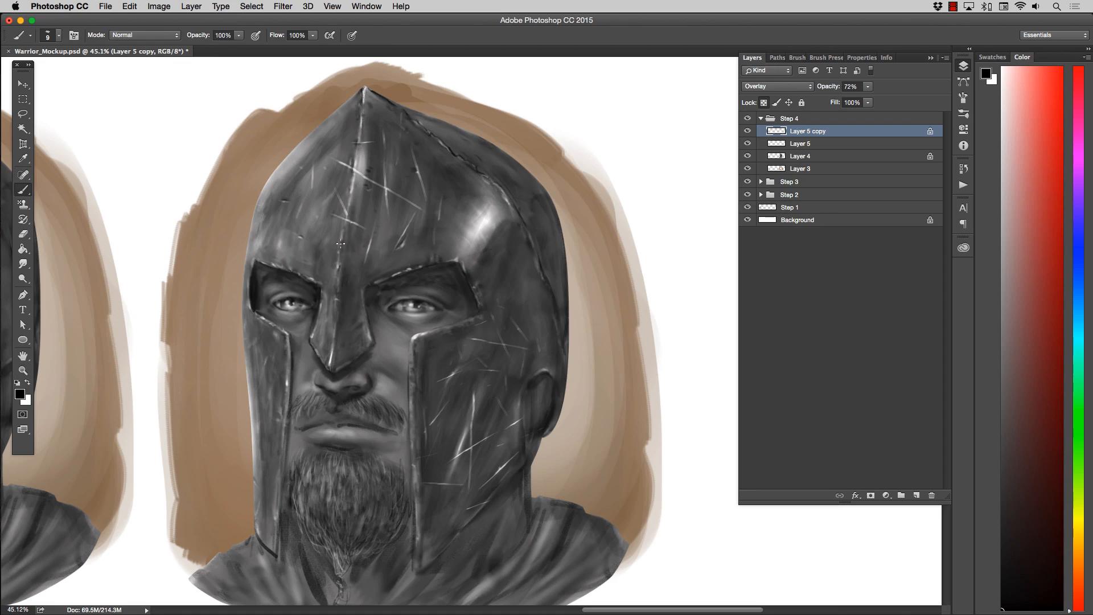
key("bracketright")
key("bracketright")
key("bracketright")
key("bracketright")
key("bracketright")
mouse_move(326, 151)
left_mouse_down()
mouse_move(418, 206)
mouse_move(369, 163)
mouse_move(450, 208)
left_mouse_up()
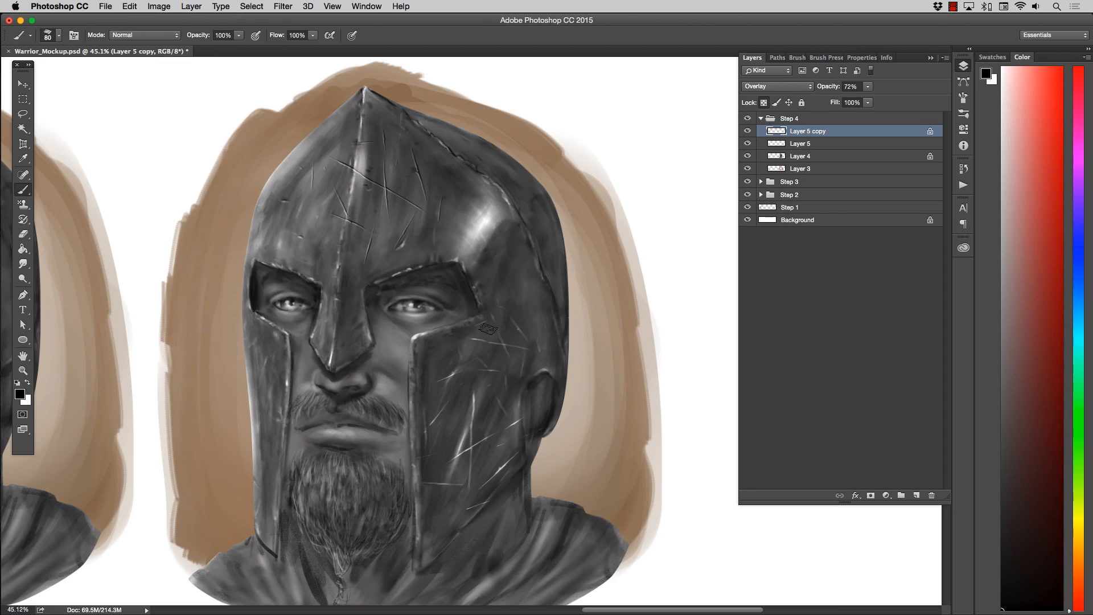
mouse_move(502, 318)
left_mouse_down()
mouse_move(486, 373)
mouse_move(535, 442)
mouse_move(447, 347)
mouse_move(446, 520)
left_mouse_up()
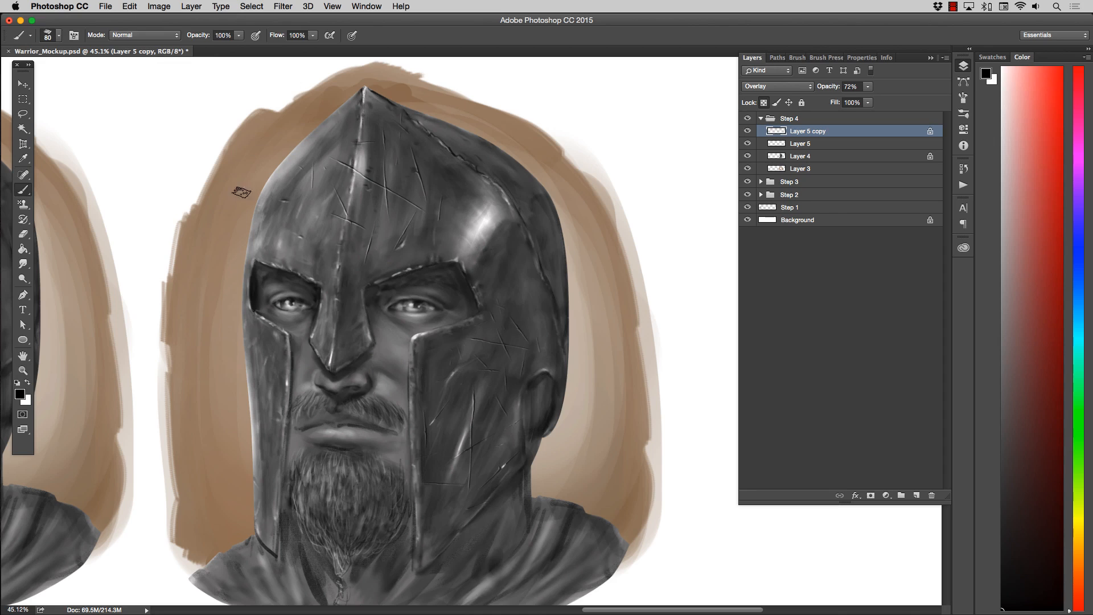
Step: Try shifting the black scratch copy, undo the move, and inspect the scratches on the forehead up close
left_click(23, 85)
left_click_drag(432, 244, 427, 267)
key("super+z")
left_click(23, 370)
left_click(430, 204)
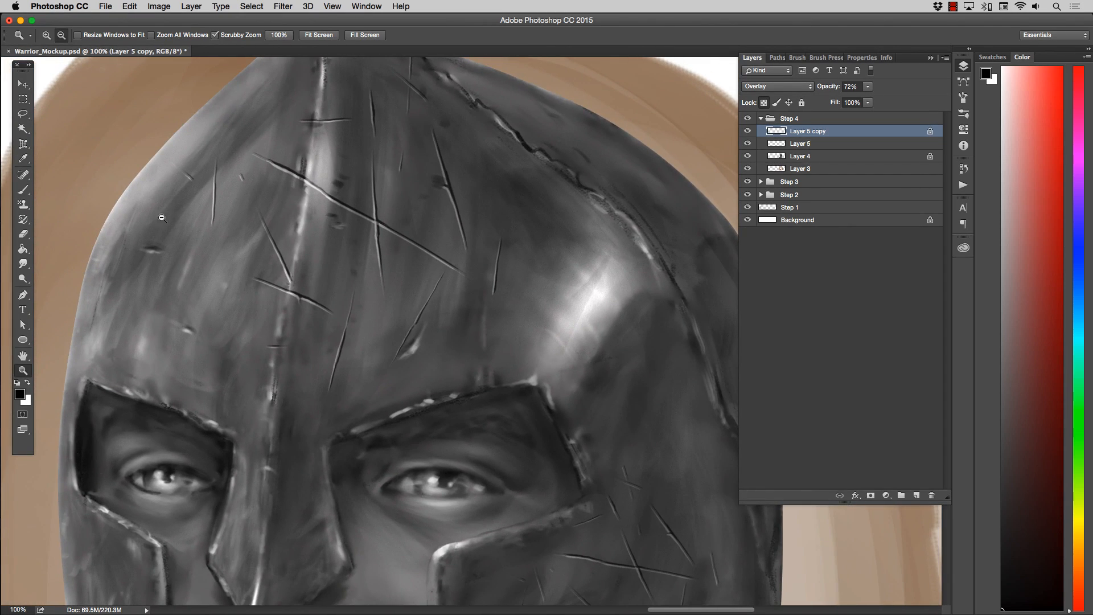
left_click_drag(318, 240, 343, 268)
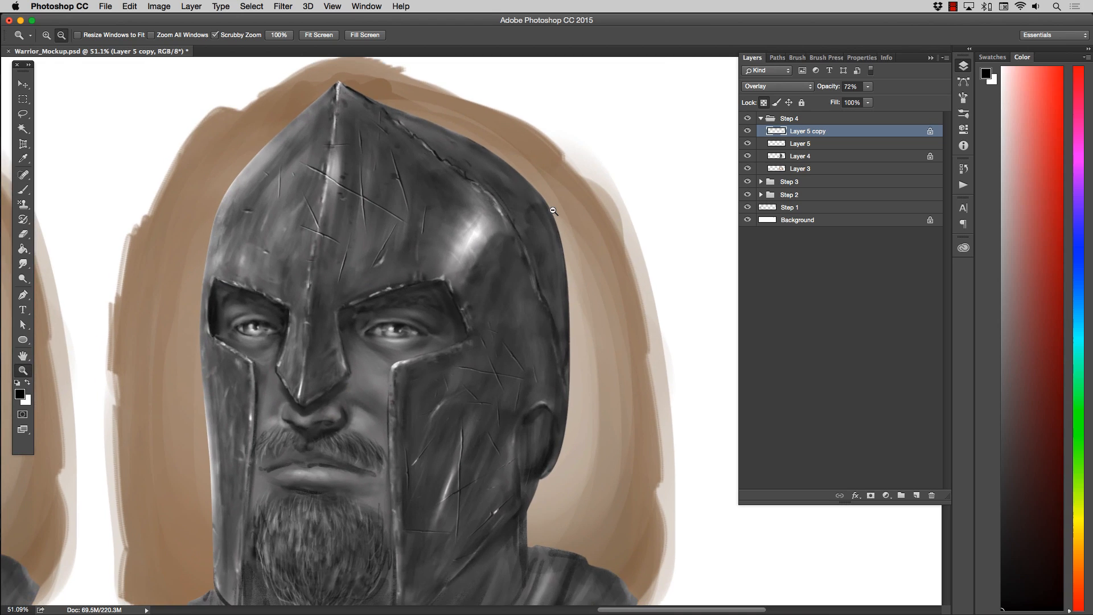
Step: Duplicate Layer 5 and Layer 5 copy together, merge the duplicates into one layer, and hide the two originals
left_click(812, 144, "shift")
key("super+j")
key("super+e")
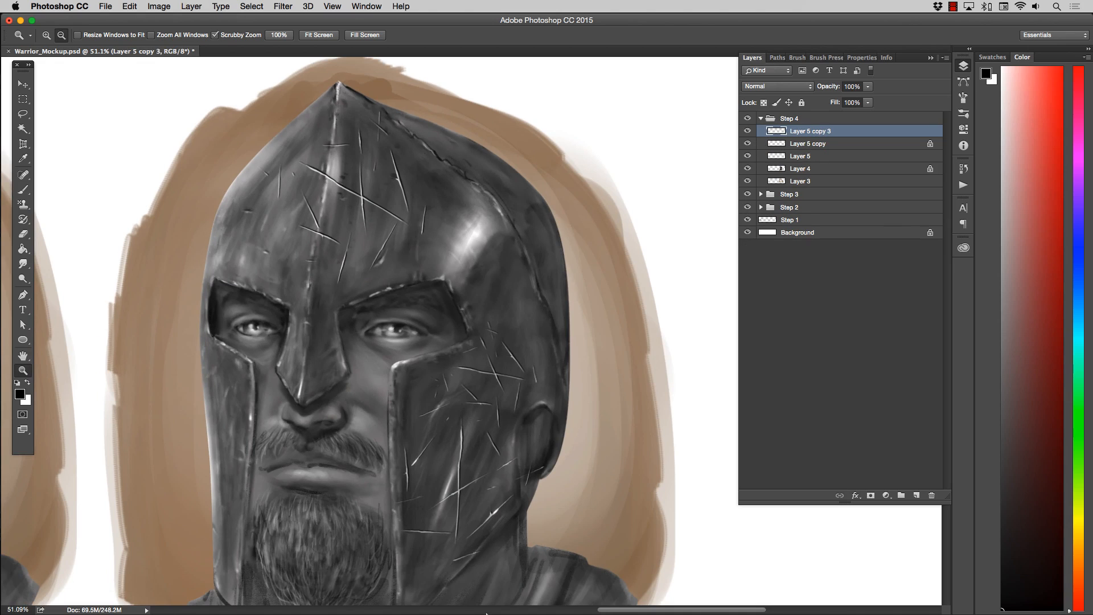
left_click(747, 144)
left_click(748, 155)
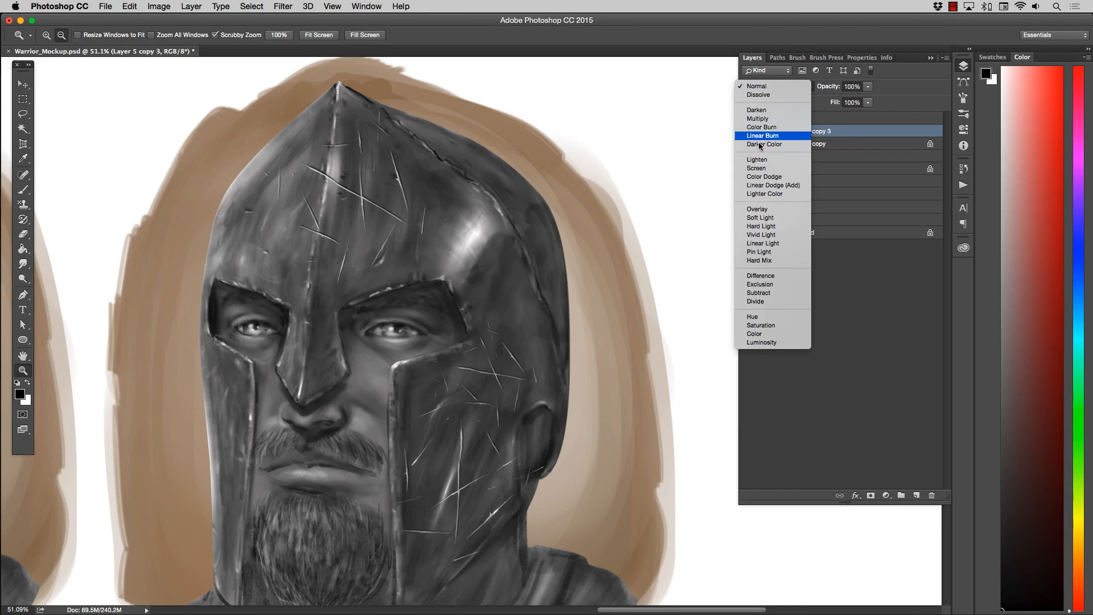
Step: Try the Screen blend mode on the merged scratch layer, then set it to Overlay at 99% opacity
left_click(759, 168)
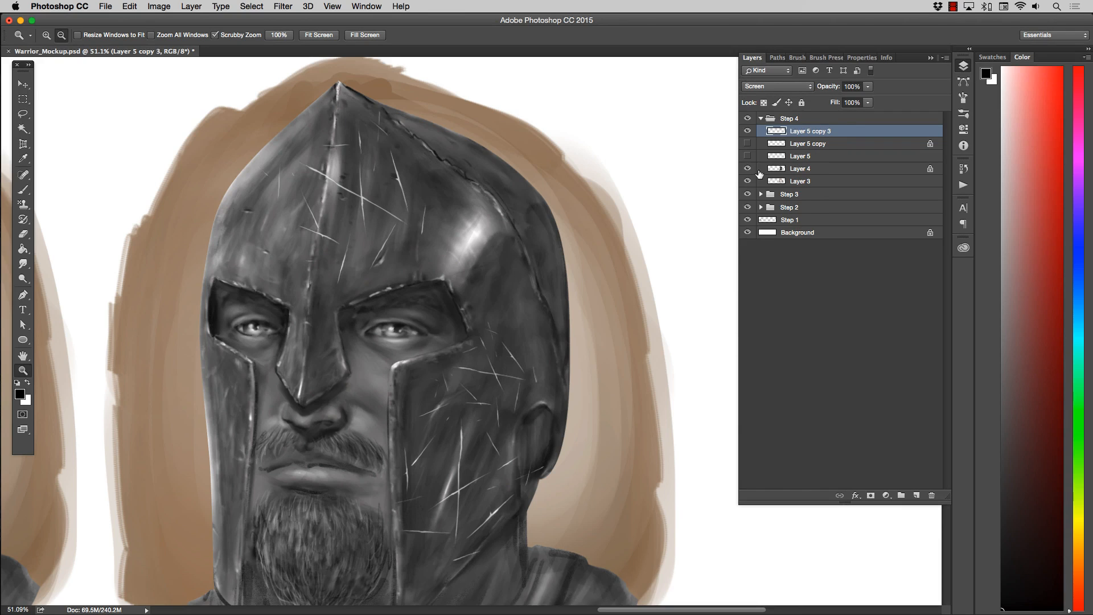
left_click(778, 88)
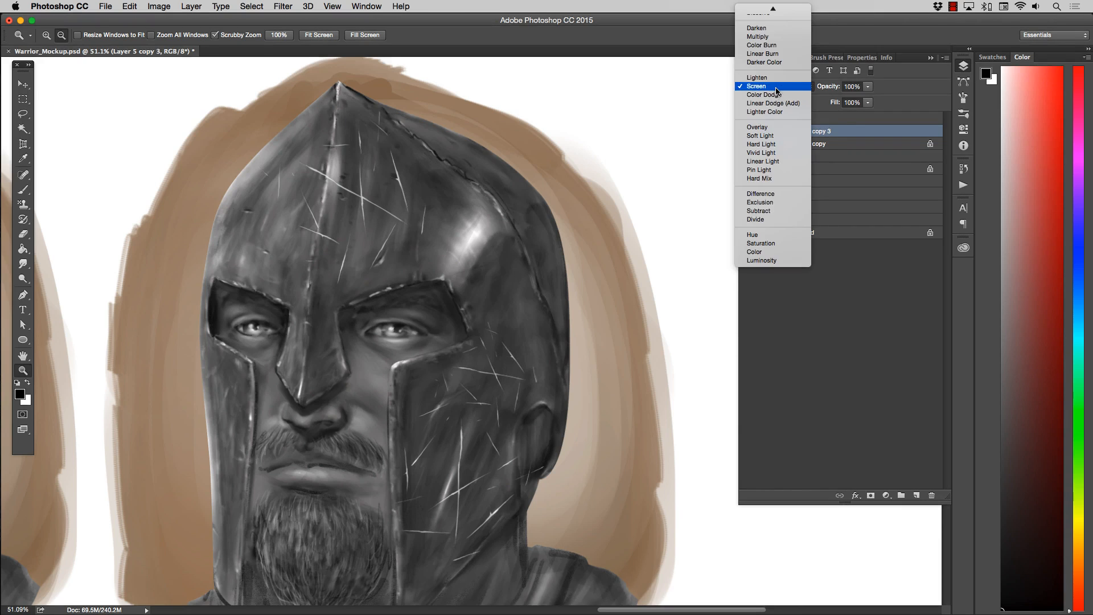
left_click(761, 127)
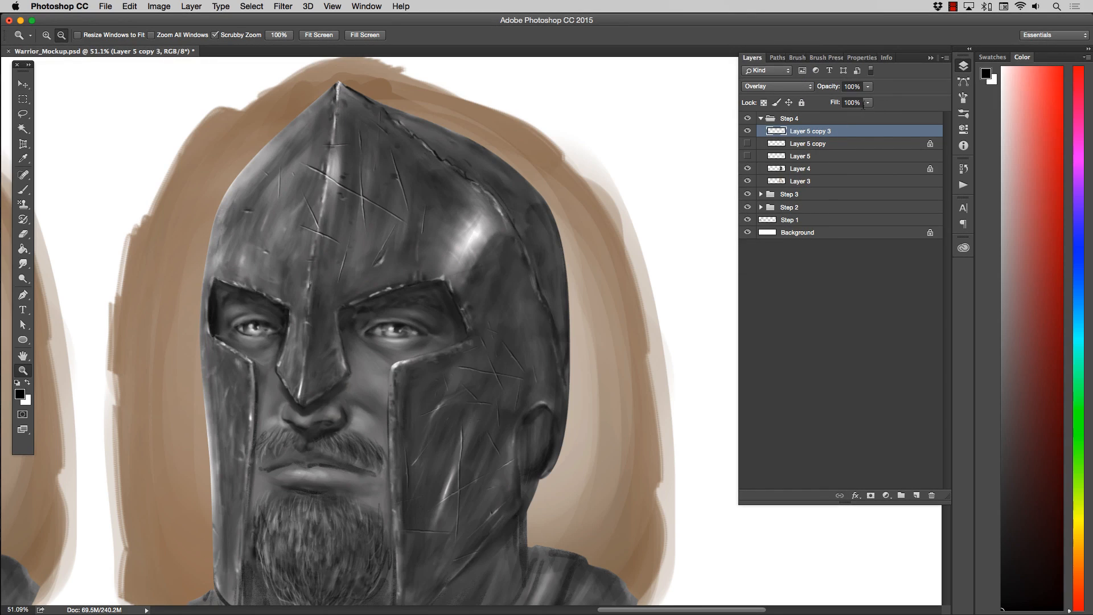
left_click(870, 86)
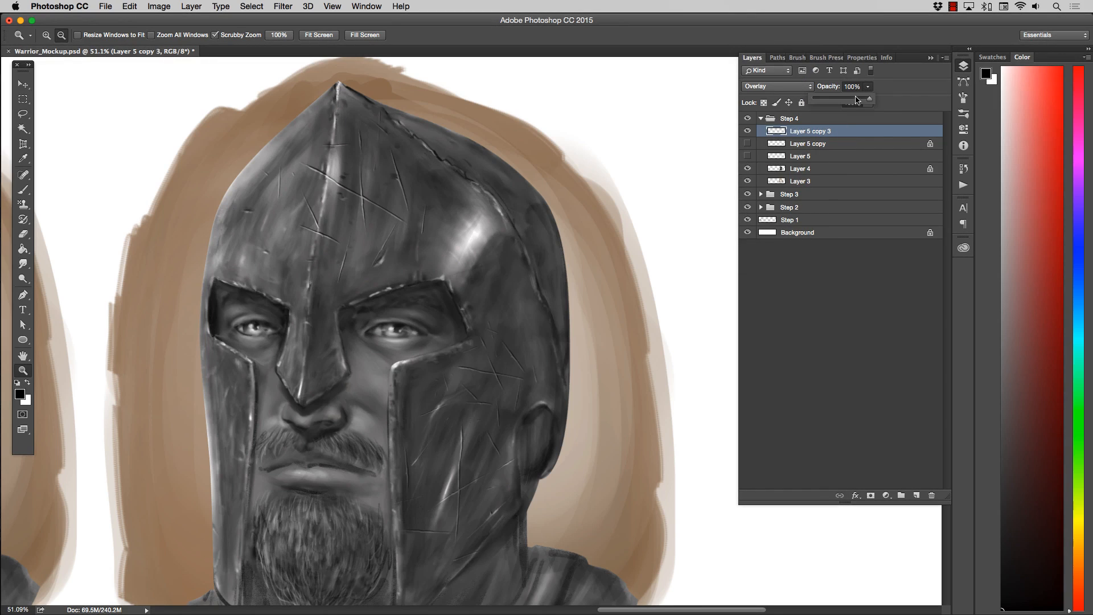
left_click_drag(855, 100, 870, 100)
Step: Choose the preset 010 - RAM - Paint Set - Very Soft Brush for the Eraser
left_click(24, 234)
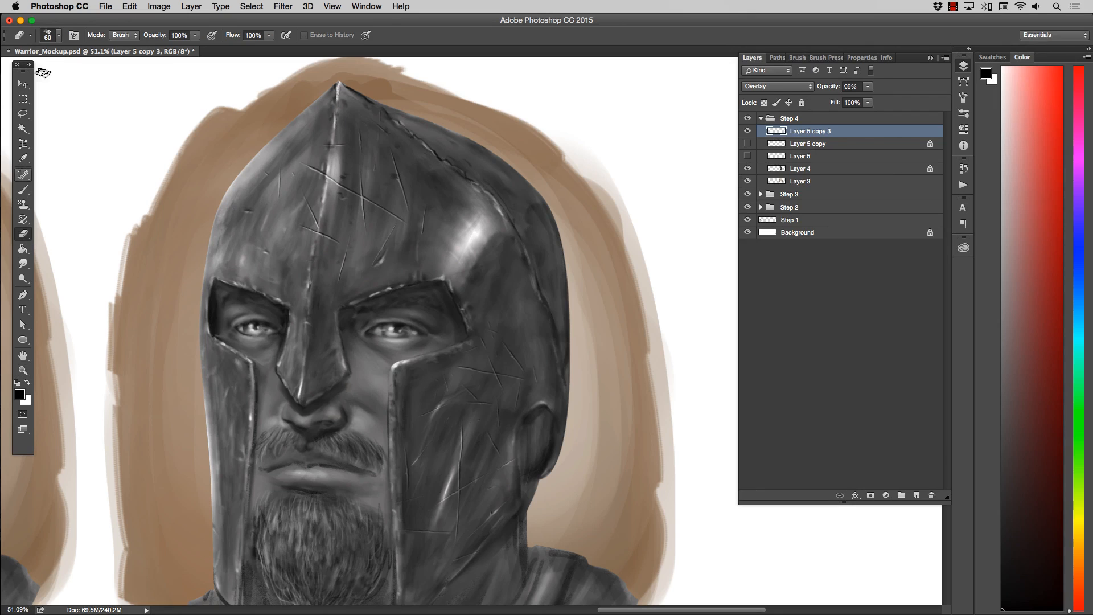
left_click(57, 37)
left_click(87, 321)
left_click(289, 95)
Step: Partly erase the merged scratches on the forehead and cheek guard to soften them, varying the eraser size throughout
key("bracketleft")
key("bracketleft")
key("bracketleft")
key("bracketleft")
key("bracketleft")
key("bracketright")
key("bracketright")
key("bracketright")
key("bracketleft")
key("bracketleft")
key("bracketleft")
key("bracketleft")
key("bracketleft")
key("bracketright")
key("bracketright")
key("bracketright")
key("bracketleft")
key("bracketleft")
key("bracketleft")
key("bracketright")
key("bracketright")
key("bracketright")
key("bracketright")
key("bracketleft")
key("bracketleft")
key("bracketright")
key("bracketright")
key("bracketright")
key("bracketright")
key("bracketright")
key("bracketleft")
key("bracketleft")
key("bracketright")
key("bracketright")
key("bracketright")
key("bracketleft")
key("bracketleft")
key("bracketleft")
key("bracketright")
key("bracketleft")
key("bracketright")
key("bracketright")
key("bracketright")
key("bracketright")
key("bracketleft")
key("bracketleft")
key("bracketleft")
key("bracketright")
Step: Compare the helmet with the previous stage's portrait and toggle Layer 5 copy 3's visibility to judge the scratches
key("z")
mouse_move(403, 368)
left_mouse_down()
mouse_move(373, 400)
mouse_move(388, 399)
left_mouse_up()
left_click_drag(373, 401, 567, 371)
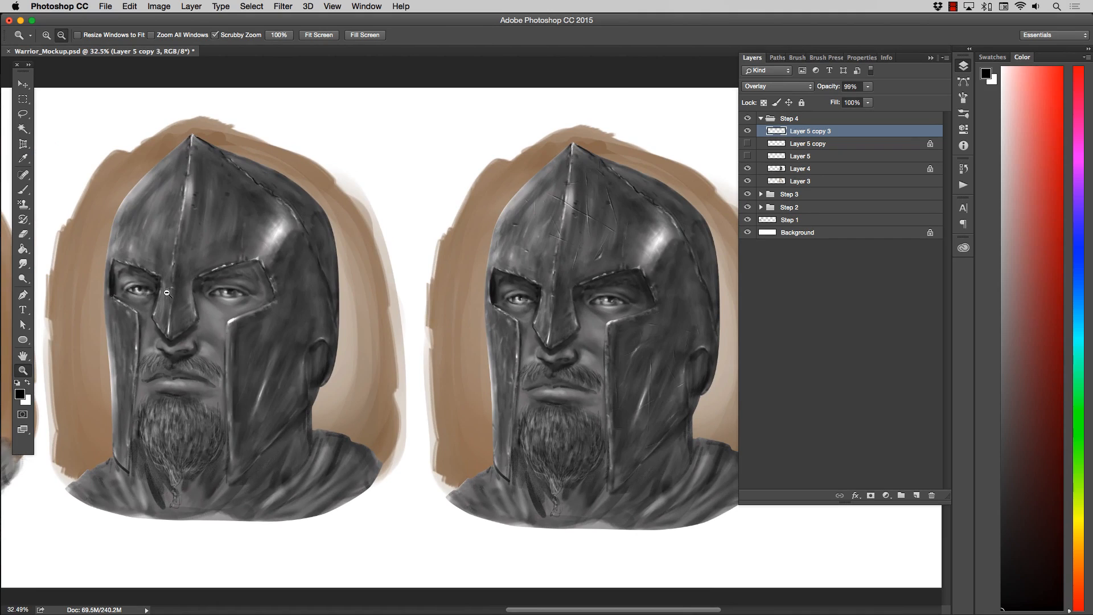
left_click(748, 132)
left_click(748, 132)
left_click(748, 132)
left_click(748, 131)
Step: Move Layer 5 copy 3 below the two hidden scratch layers, directly above Layer 4
scroll(649, 209, "up", 10)
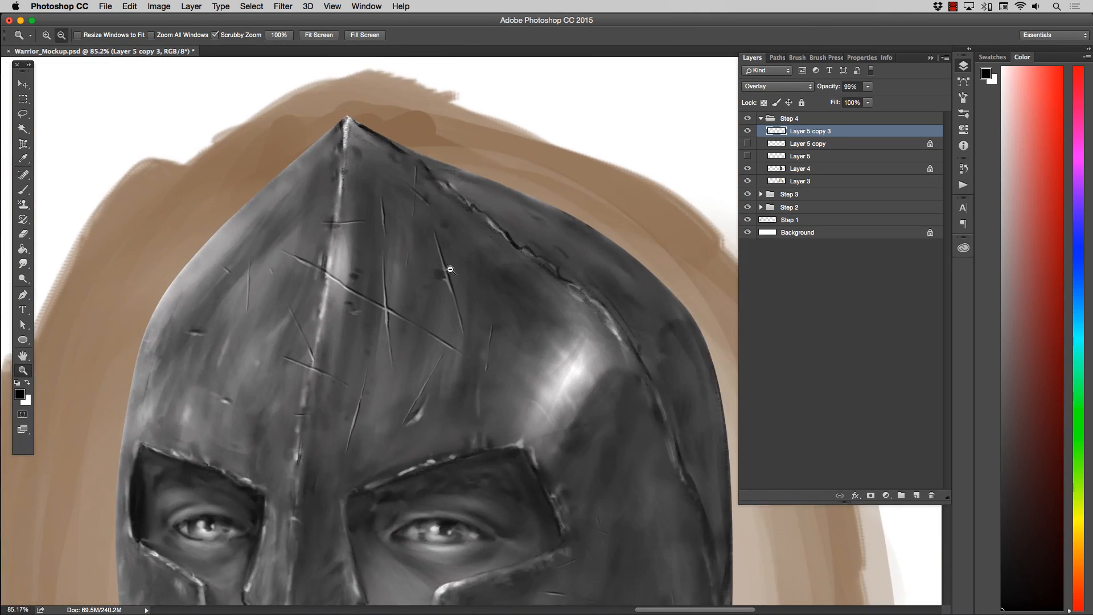
scroll(447, 269, "up", 5)
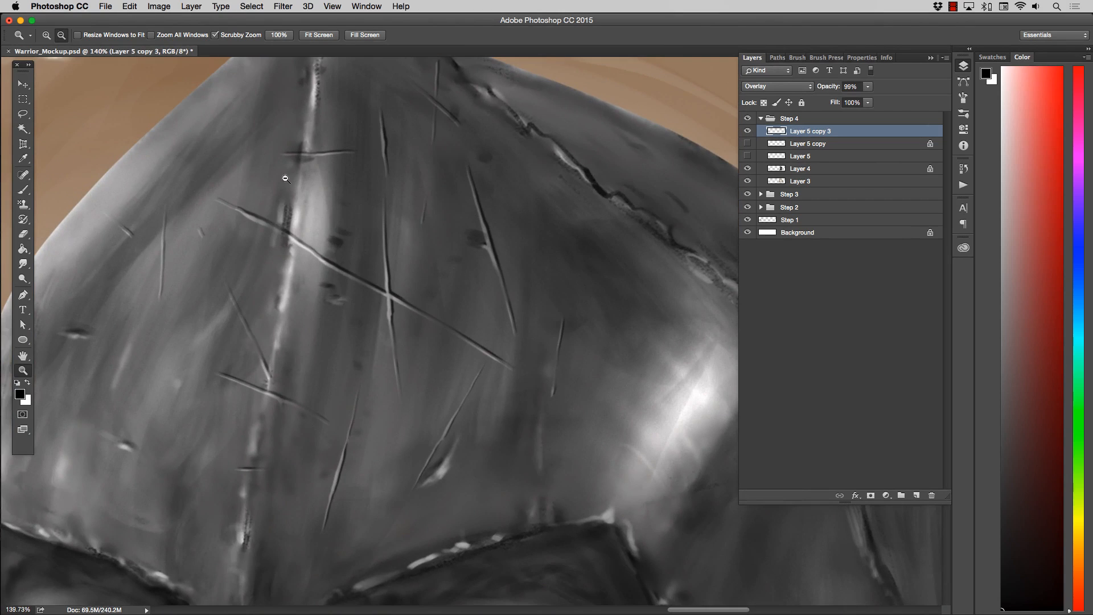
scroll(280, 170, "down", 3)
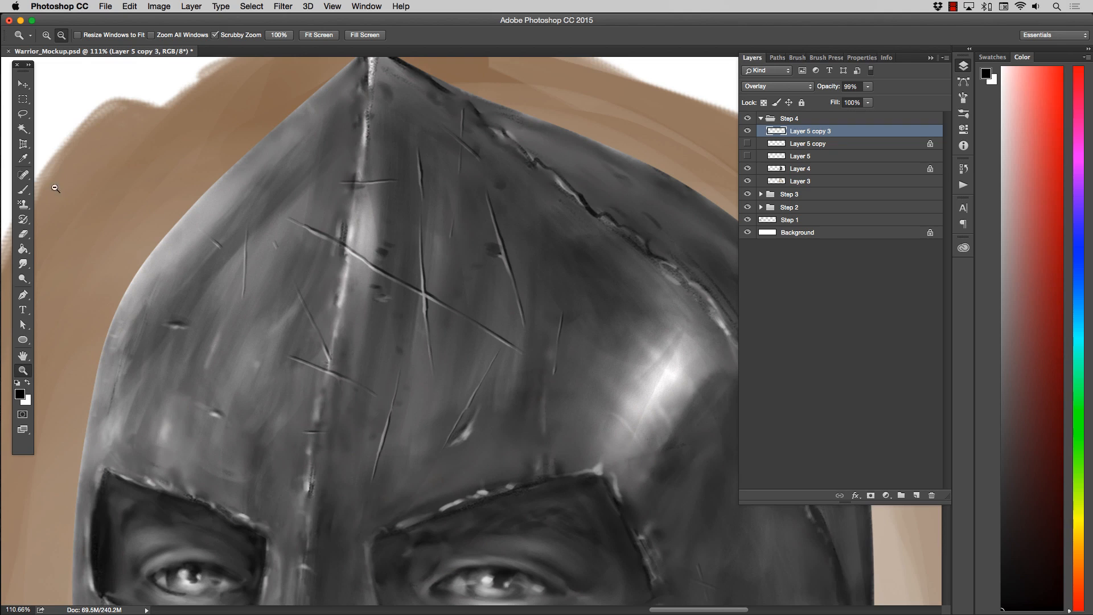
left_click_drag(800, 132, 800, 160)
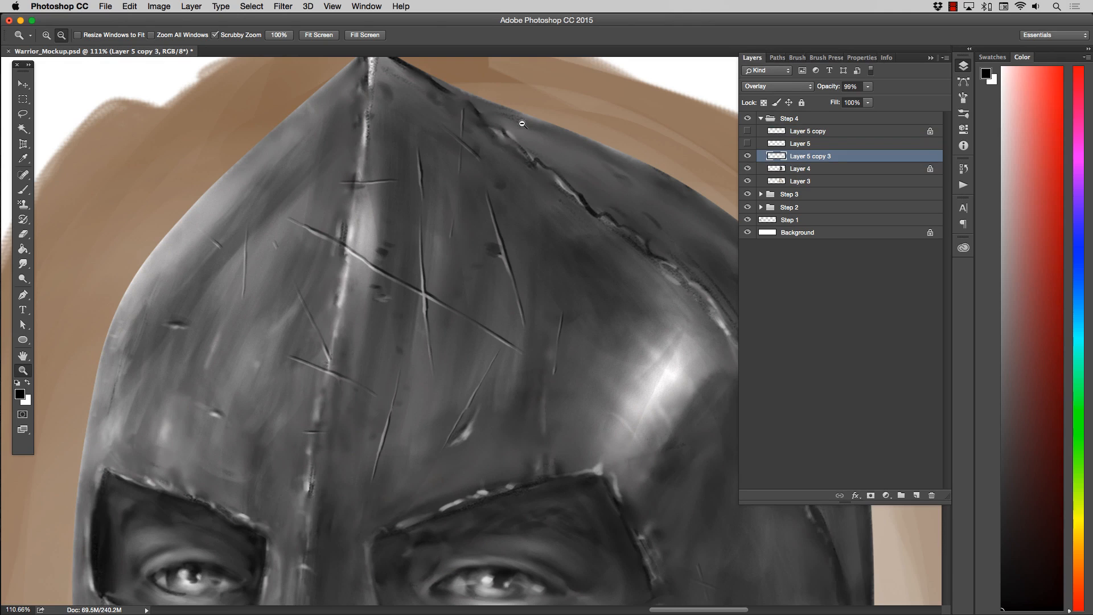
Step: Merge Layer 5 copy 3 down into Layer 4 and activate the Brush tool for painting on it
key("BackSpace")
left_click(23, 190)
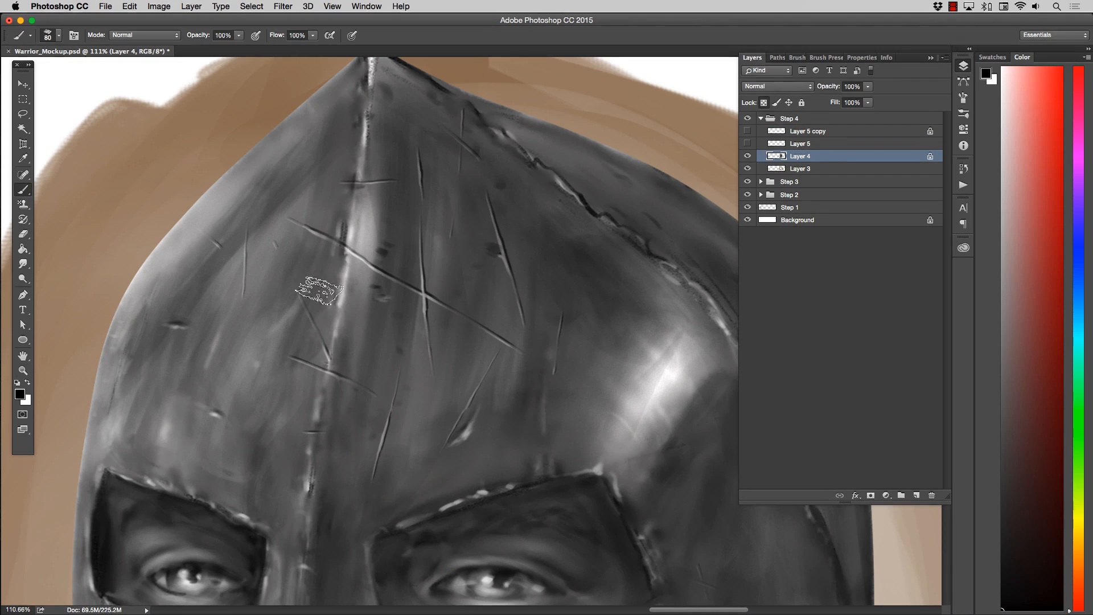
Step: Deepen the forehead scratches with a fine black brush of about 9 px and add thin white highlights along them at 6 px
key("bracketleft")
key("bracketleft")
key("bracketleft")
key("bracketleft")
key("bracketleft")
key("bracketleft")
key("bracketleft")
key("bracketleft")
key("bracketleft")
key("bracketleft")
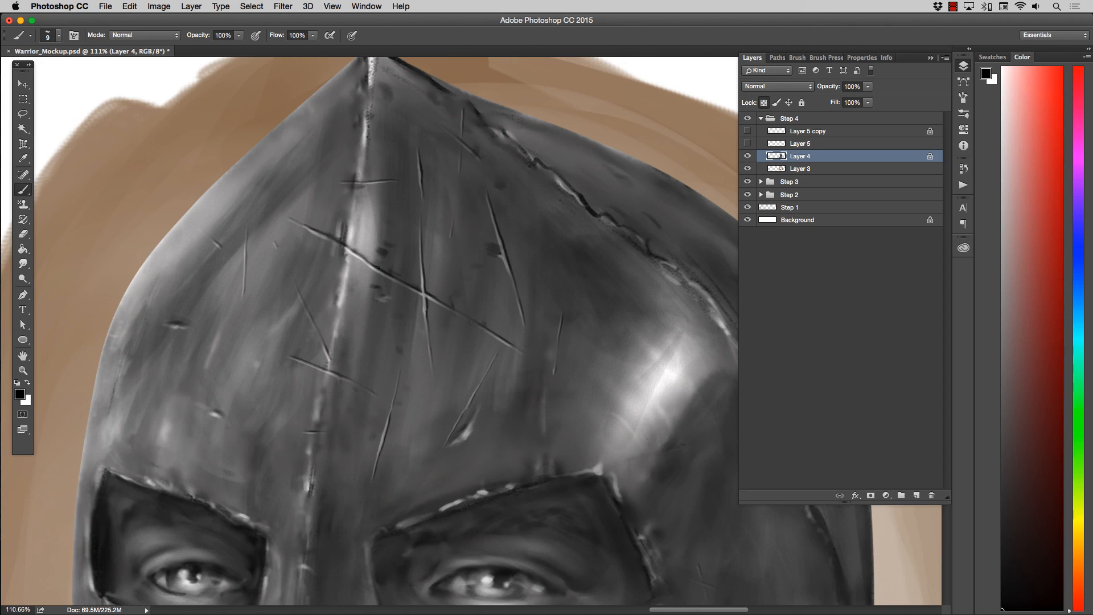
key("bracketright")
key("x")
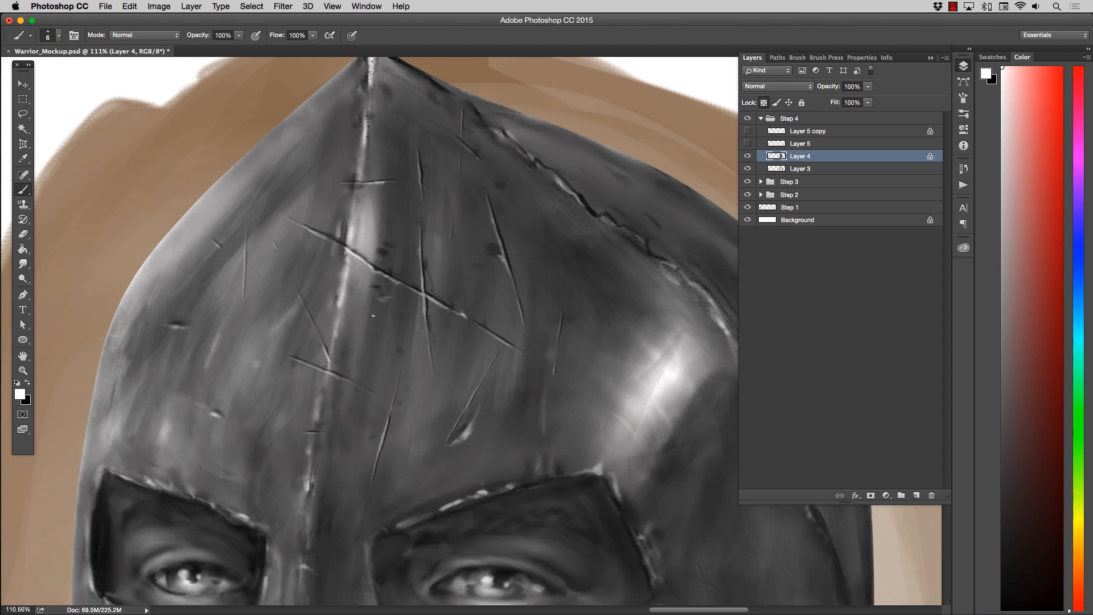
Step: Shade the forehead metal around the scratches in black, varying the brush size between 80 and 125 px
key("x")
key("bracketright")
key("bracketright")
key("bracketright")
key("bracketright")
key("bracketright")
key("bracketright")
key("bracketright")
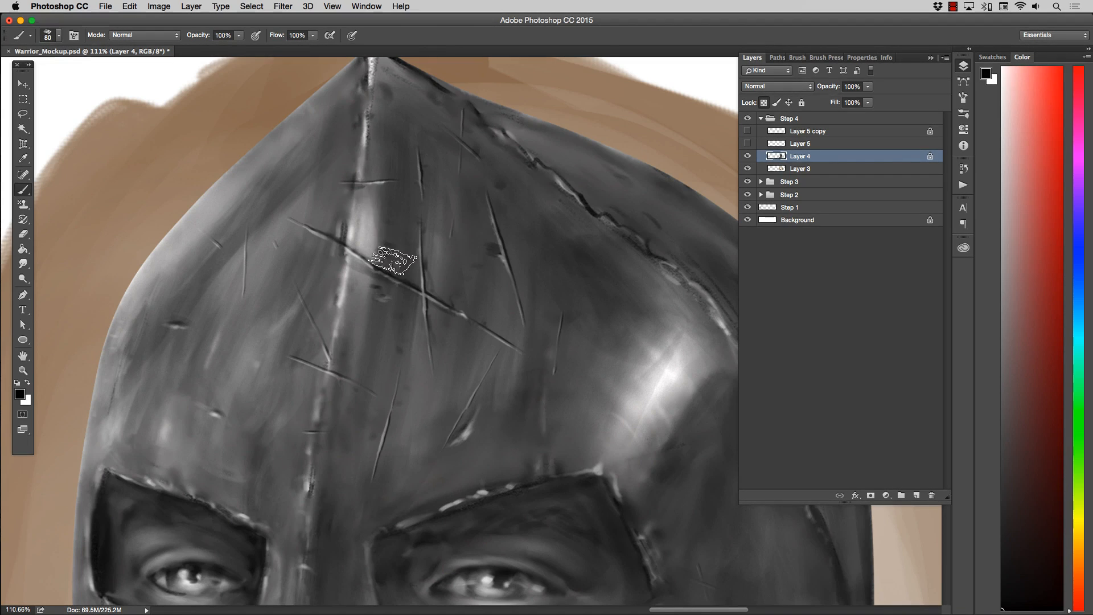
key("bracketright")
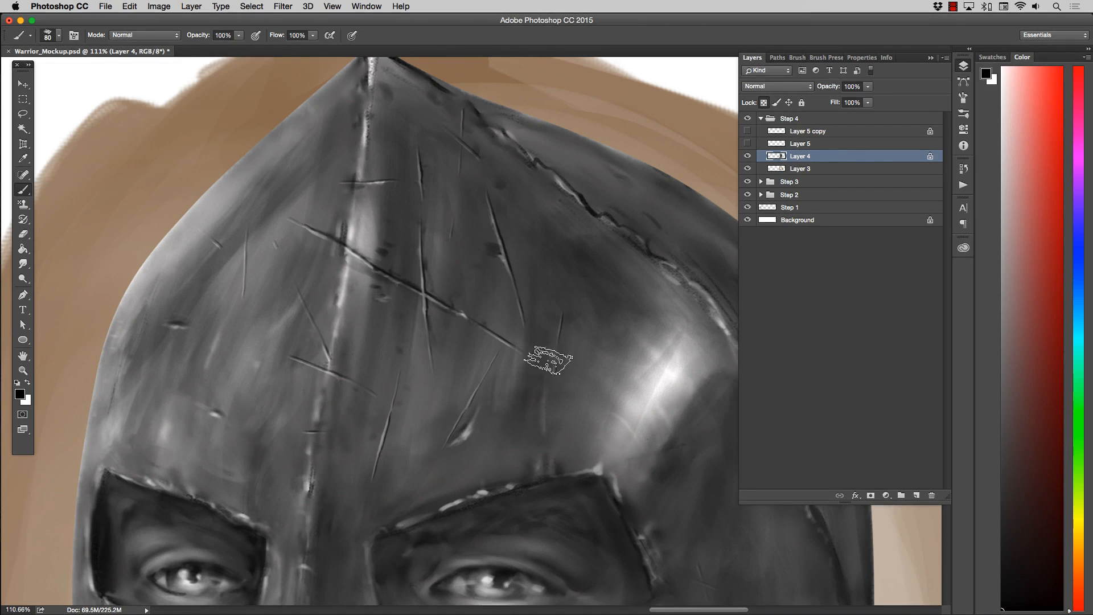
key("bracketright")
key("bracketright")
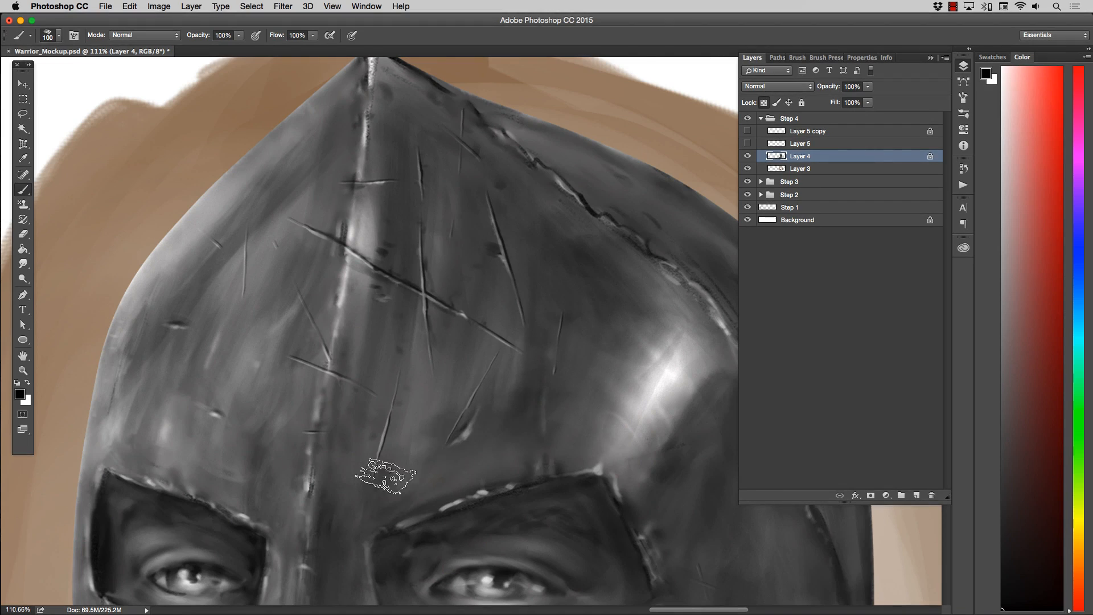
key("bracketleft")
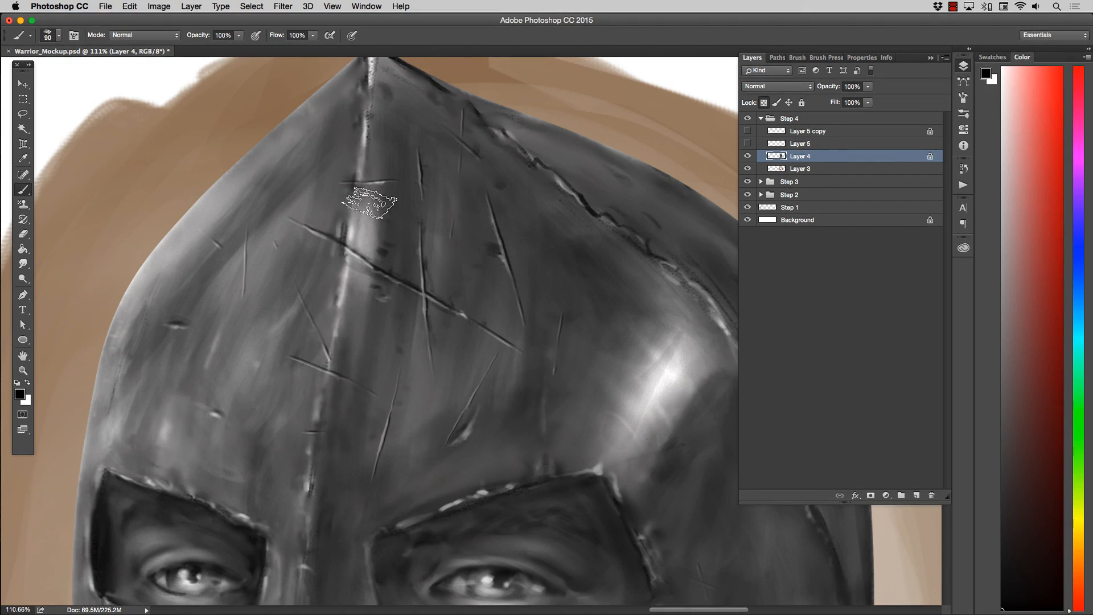
key("bracketright")
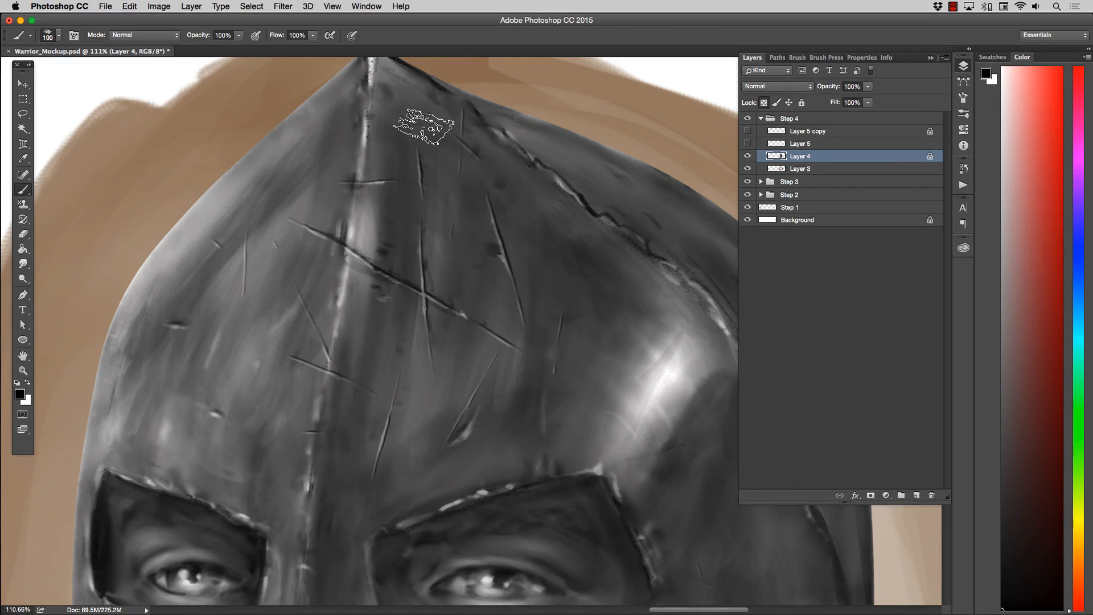
key("bracketright")
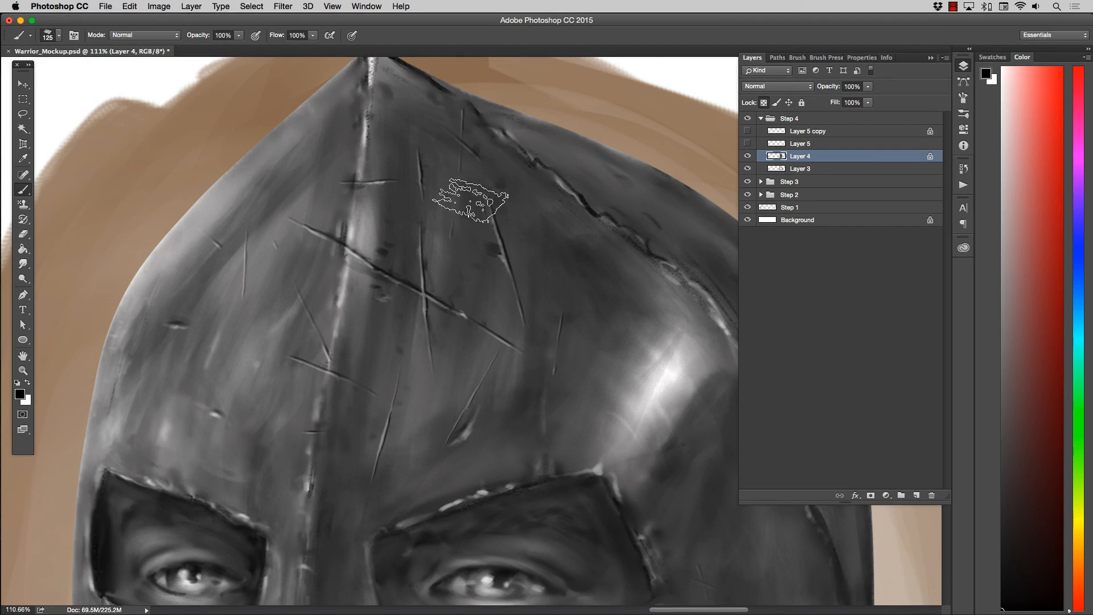
Step: Darken the helmet's dome, brow and outer side with broad black strokes, using brush sizes from 125 to 250 px
left_click(22, 370)
left_click_drag(403, 352, 358, 360)
mouse_move(431, 434)
left_mouse_down()
mouse_move(460, 432)
mouse_move(407, 331)
left_mouse_up()
left_click(23, 189)
key("bracketright")
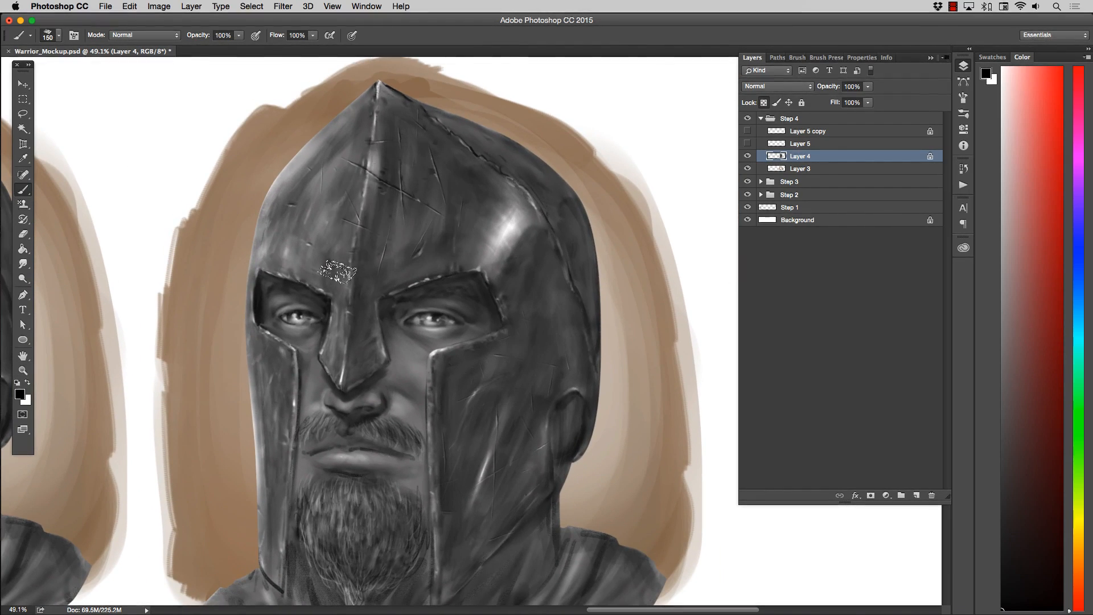
key("bracketleft")
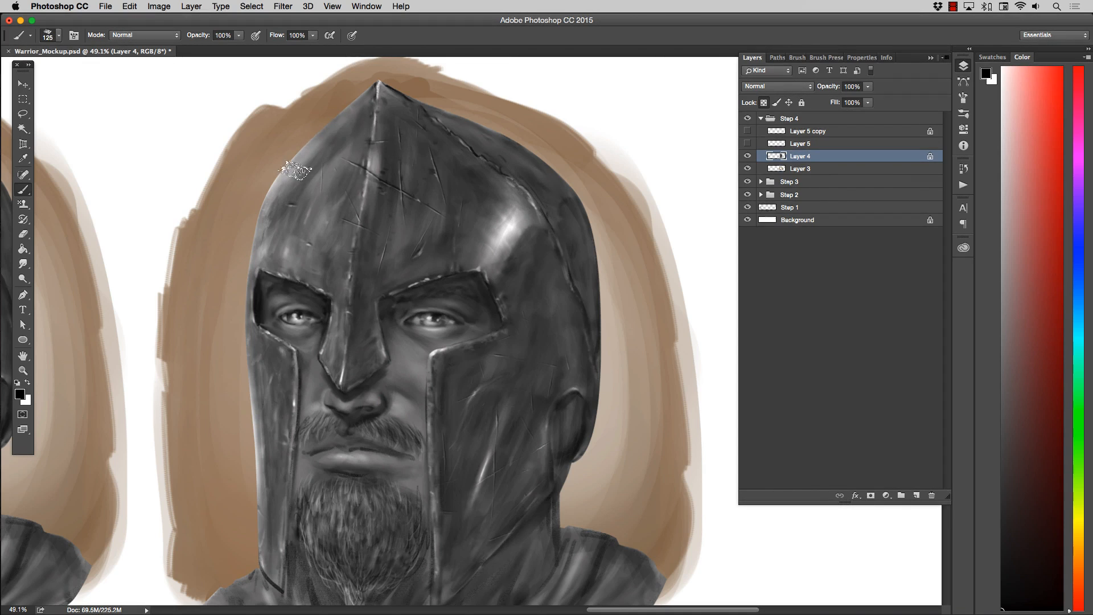
key("bracketright")
key("bracketright")
key("bracketright")
key("bracketright")
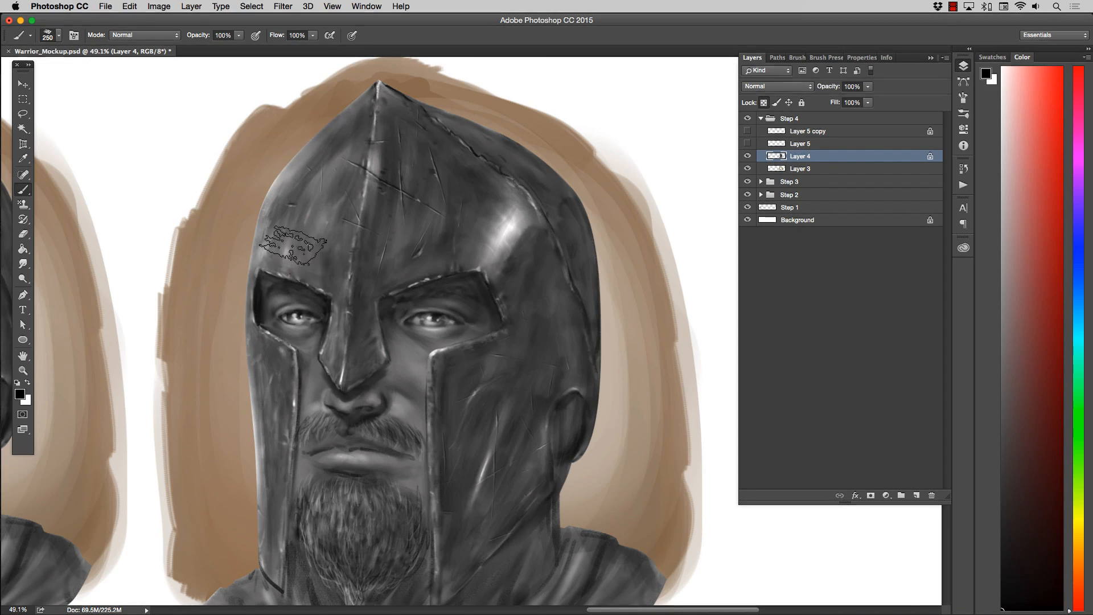
key("bracketleft")
key("bracketleft")
key("bracketleft")
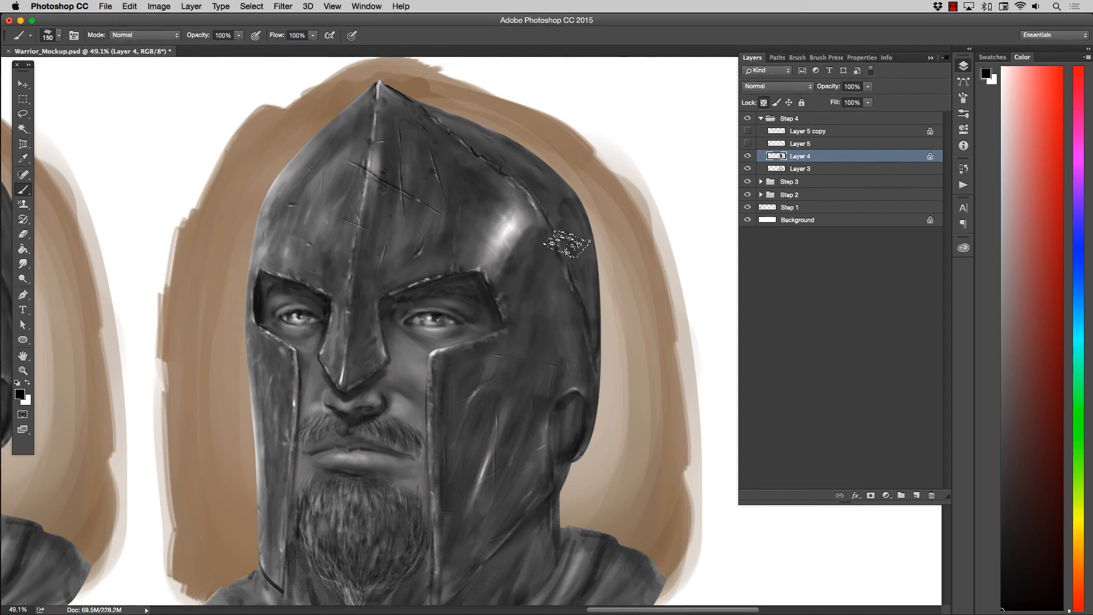
key("bracketright")
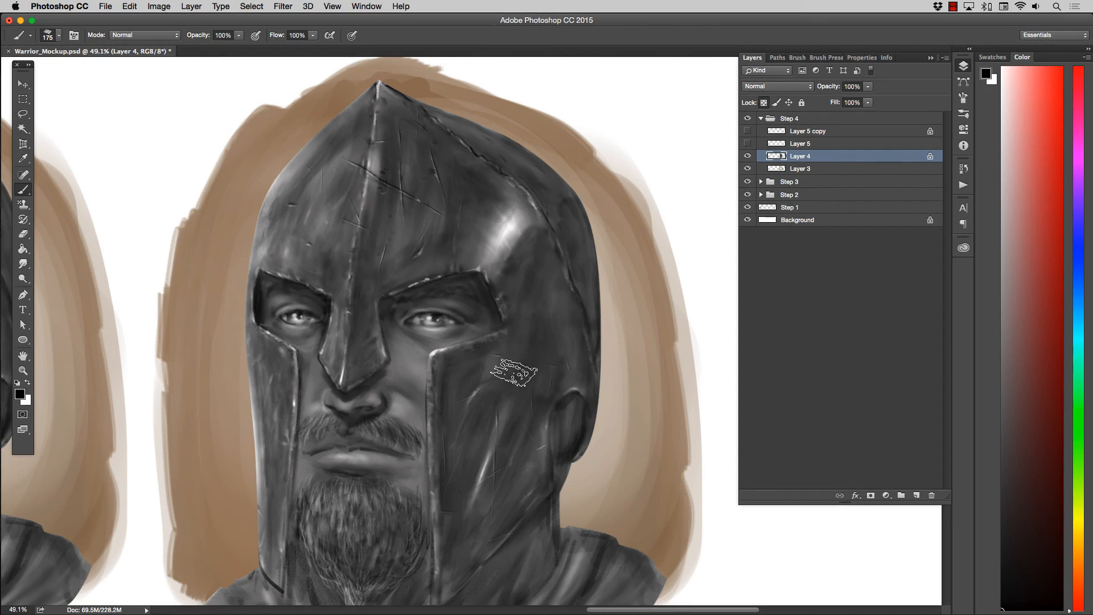
Step: Shade the face around the cheeks, nose and moustache in black with a smaller brush of about 45 to 80 px
key("bracketleft")
key("bracketleft")
key("bracketleft")
key("bracketleft")
key("bracketleft")
key("bracketleft")
key("bracketleft")
key("bracketleft")
key("bracketleft")
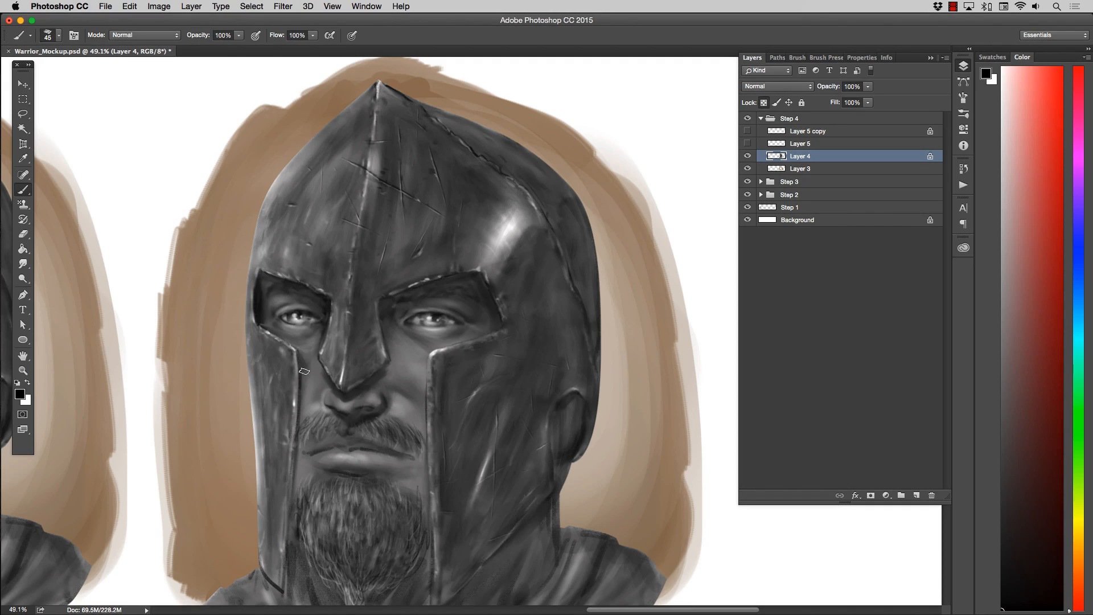
key("bracketright")
key("bracketright")
key("bracketleft")
key("bracketleft")
key("bracketright")
key("bracketright")
key("bracketright")
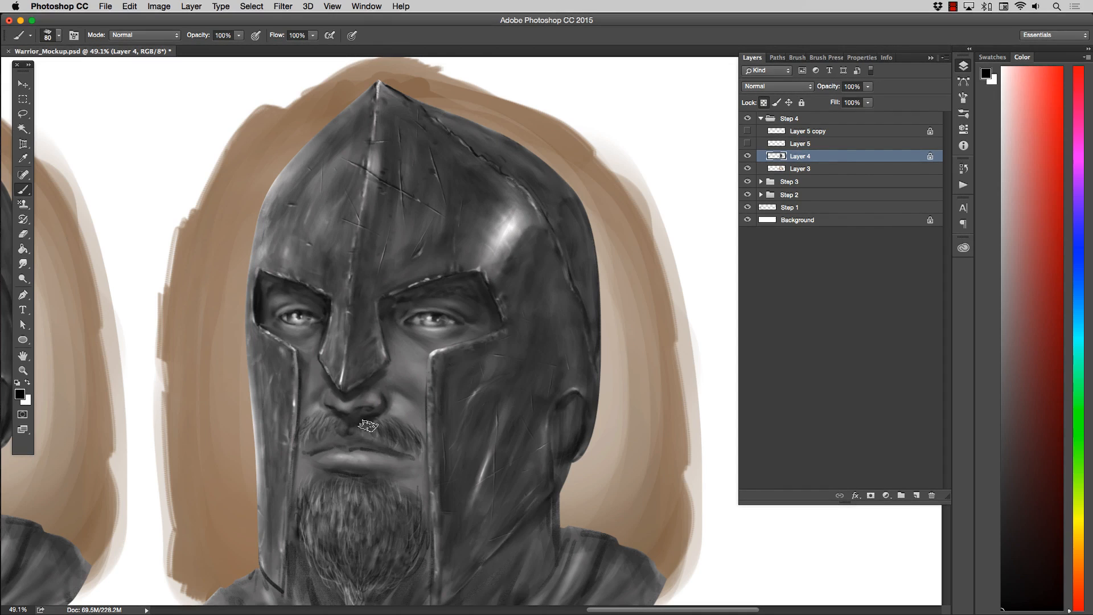
key("bracketleft")
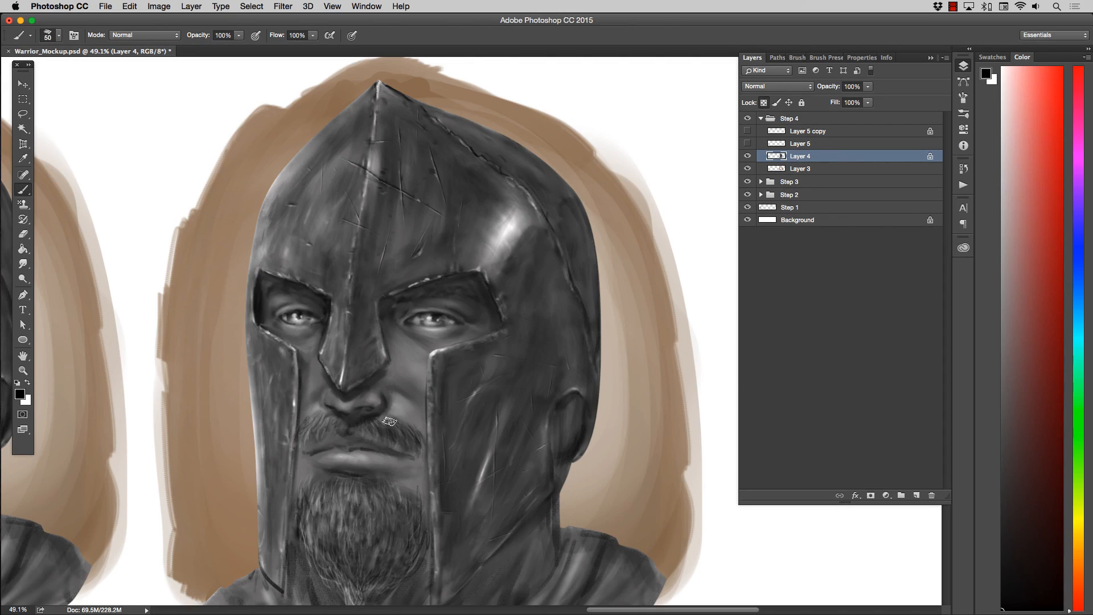
key("bracketright")
key("bracketright")
key("bracketright")
key("bracketright")
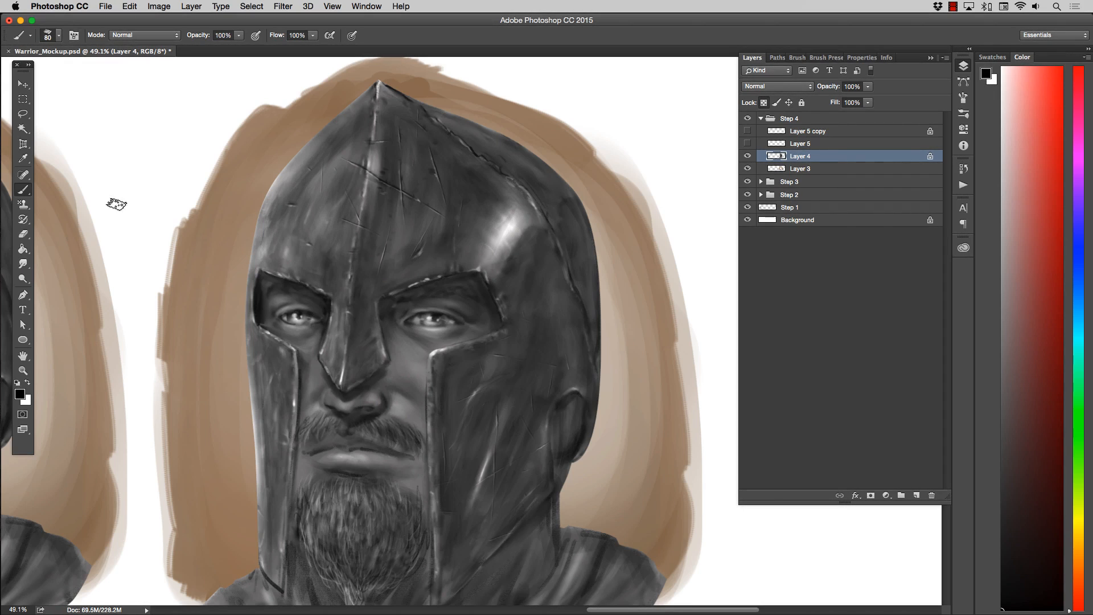
Step: Soften the hard dark line between the lips with the Smudge tool at 94% strength, varying its size
left_click(23, 370)
left_click_drag(401, 403, 417, 401)
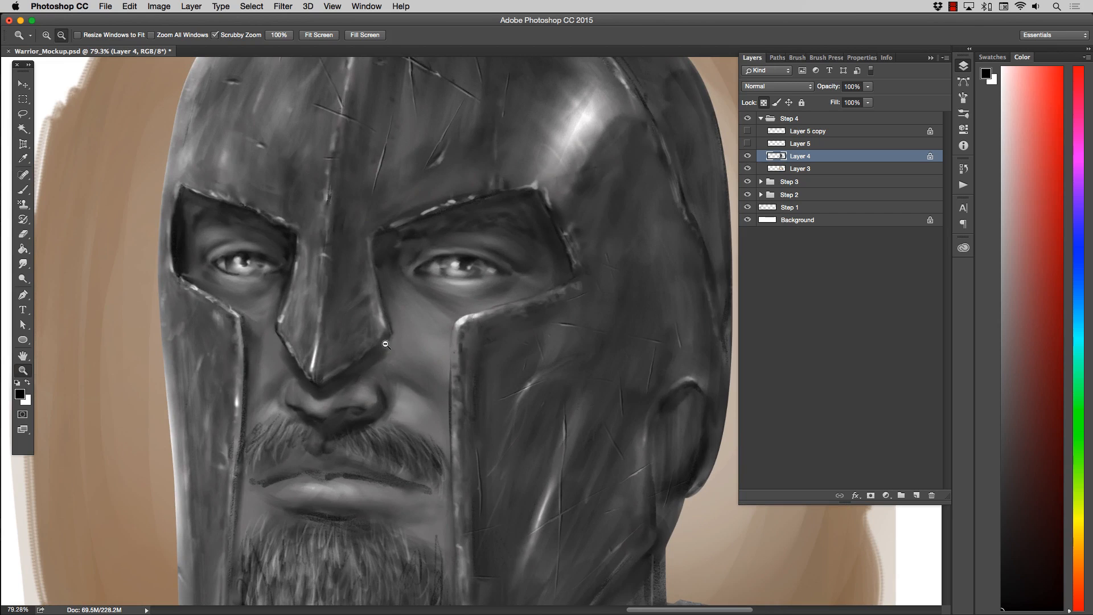
left_click_drag(381, 424, 295, 413)
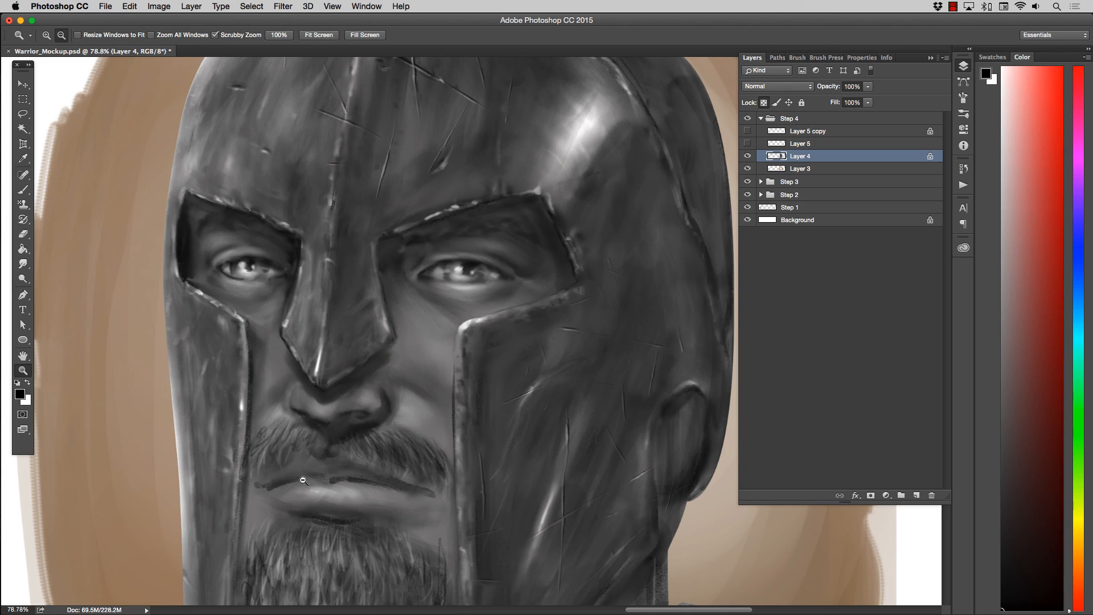
left_click(24, 264)
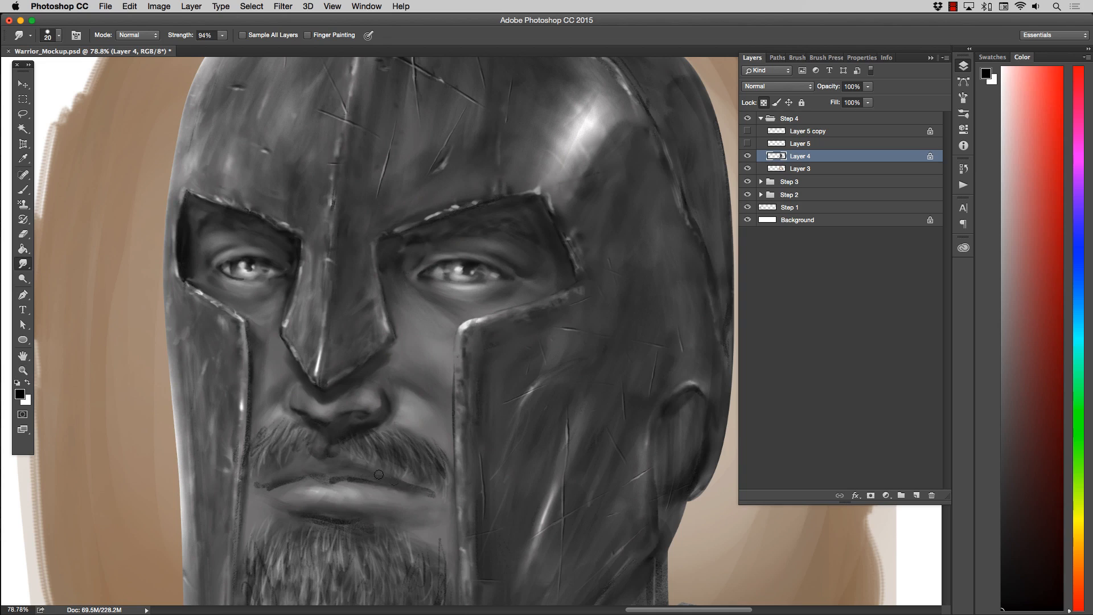
key("bracketright")
key("bracketright")
key("bracketright")
key("bracketleft")
key("bracketright")
key("bracketright")
key("bracketleft")
key("bracketleft")
key("bracketleft")
key("bracketleft")
key("bracketright")
key("bracketright")
key("bracketright")
key("bracketright")
key("bracketright")
key("bracketright")
Step: Shade the cheek and the area around the eye beside the nose guard in black with a 70 to 125 px brush
left_click(22, 190)
key("bracketleft")
key("bracketleft")
key("bracketleft")
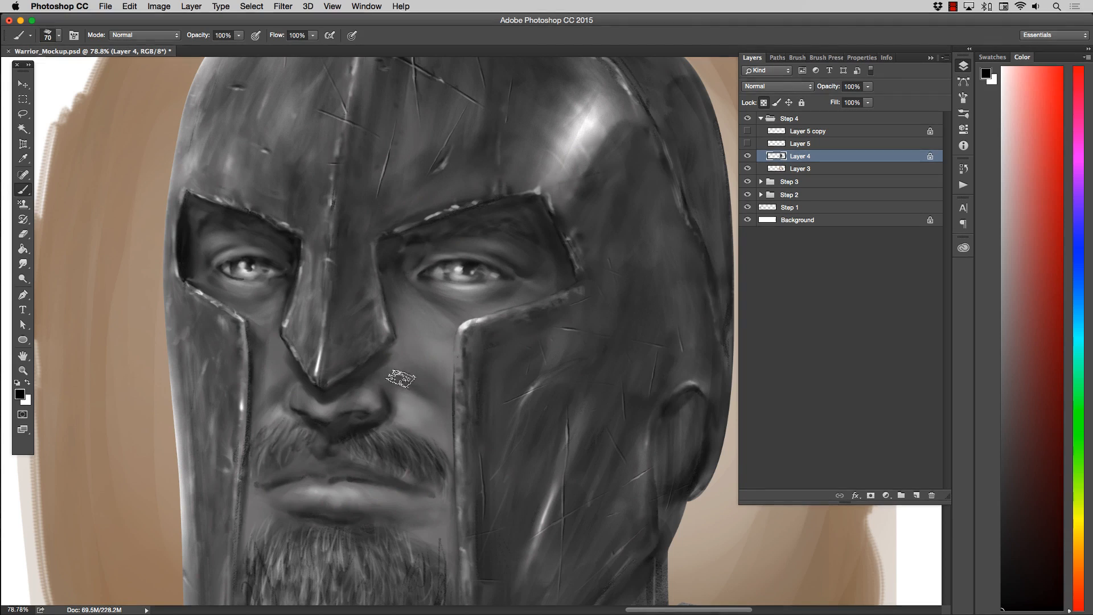
key("bracketright")
key("bracketright")
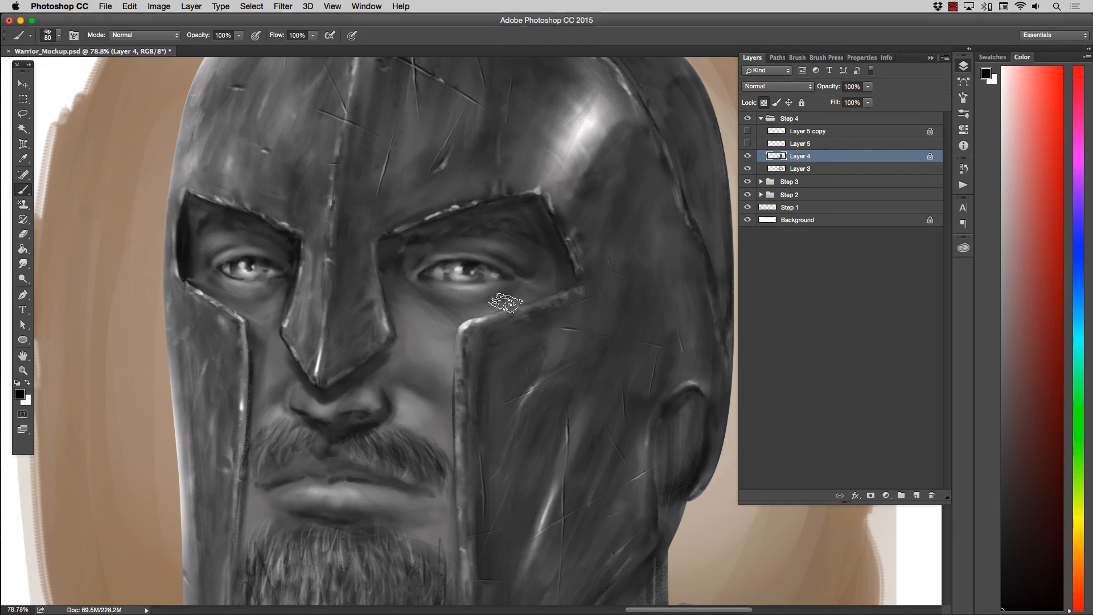
key("bracketright")
key("bracketright")
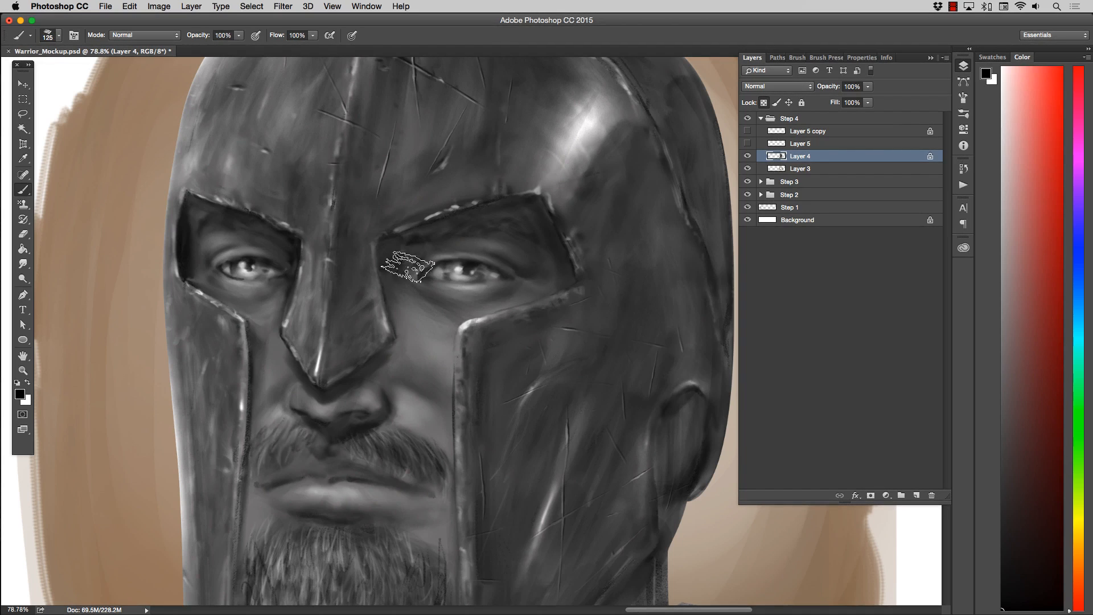
Step: Refine the cheek guard with a 45 px black brush and add fine white highlights on the nose guard at 20 px
key("bracketleft")
key("bracketleft")
key("bracketleft")
key("bracketleft")
key("bracketleft")
key("bracketleft")
key("bracketleft")
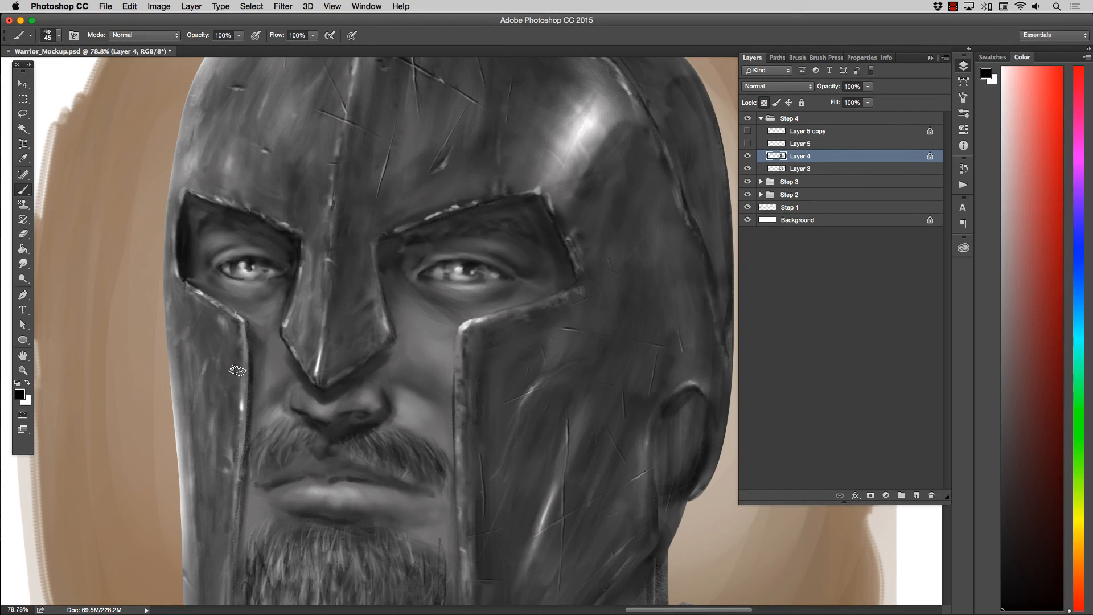
key("x")
key("bracketleft")
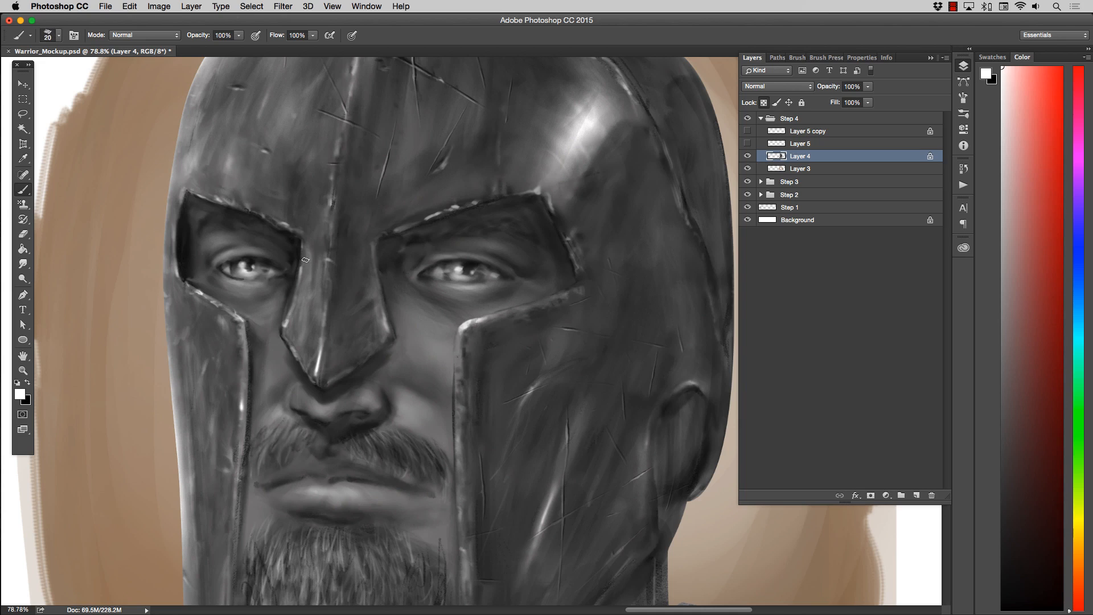
Step: Darken the narrow cheek guard along its length with black strokes from a brush of about 50 px
left_click(23, 370)
left_click(162, 366, "alt")
left_click_drag(231, 466, 307, 404)
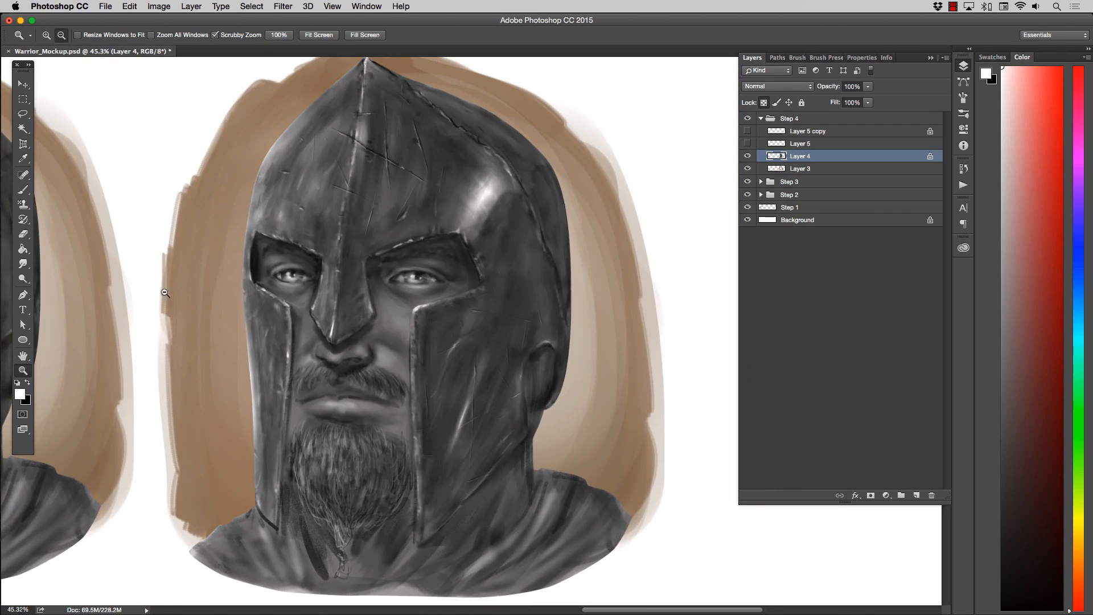
left_click(23, 190)
key("x")
key("bracketright")
key("bracketright")
left_click_drag(259, 340, 268, 484)
key("bracketleft")
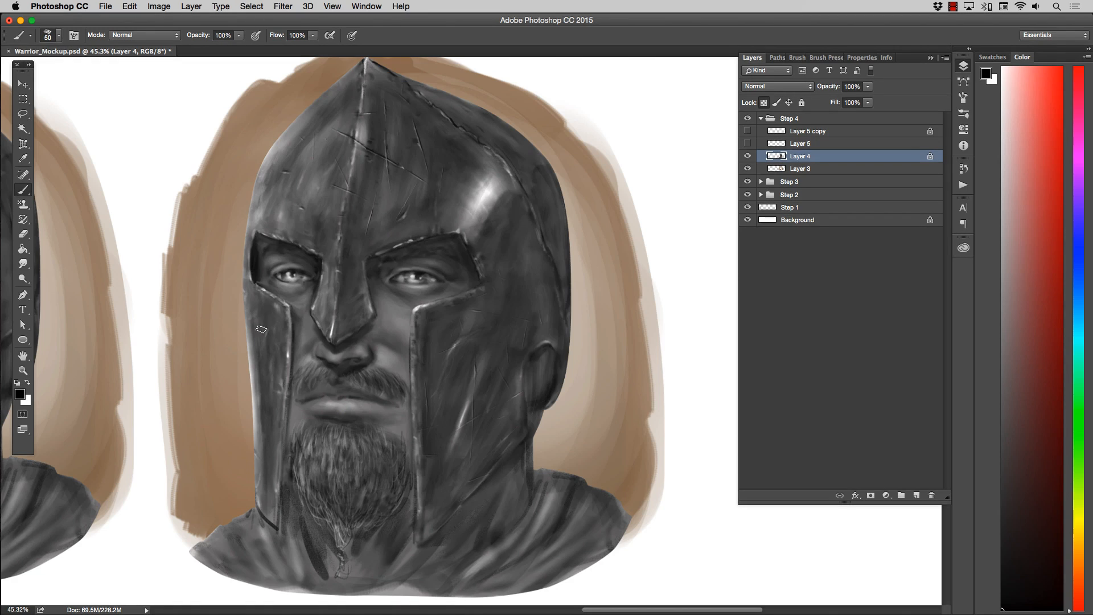
Step: Shade the helmet's forehead and brow above the narrow cheek guard in black with a 125 to 150 px brush
key("bracketright")
key("bracketright")
key("bracketright")
key("bracketright")
key("bracketright")
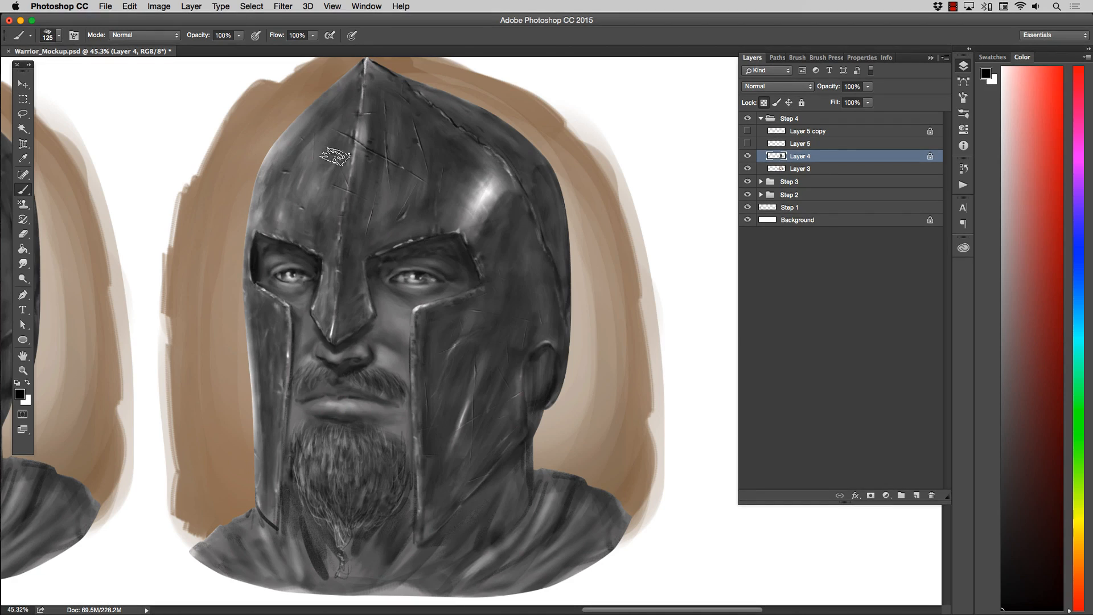
key("bracketright")
key("bracketright")
key("bracketright")
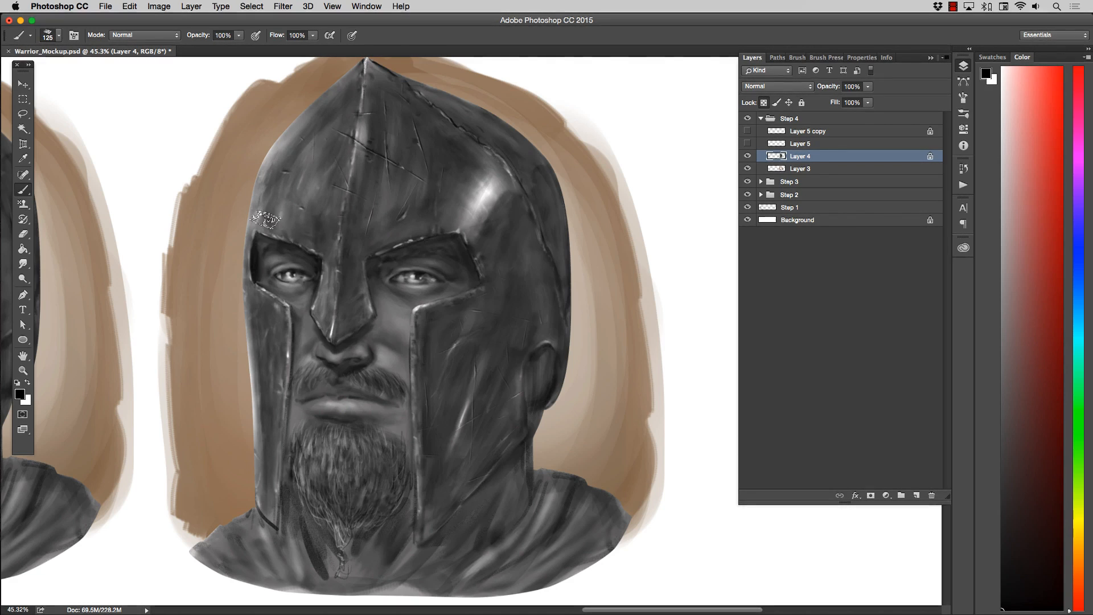
key("bracketright")
key("bracketleft")
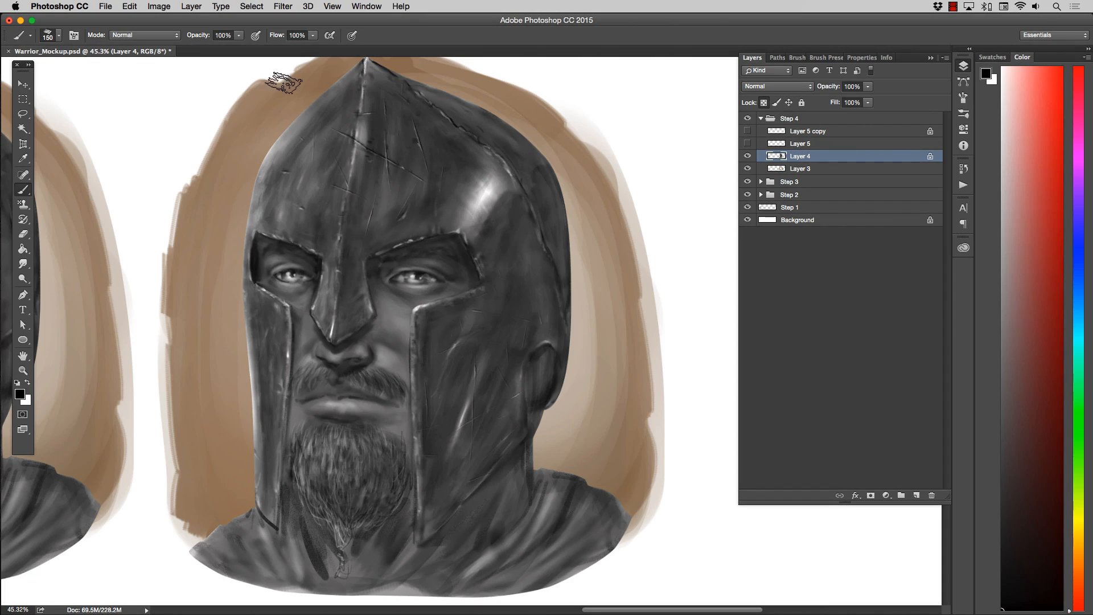
Step: Set the Brush tool's painting mode to Multiply
left_click(137, 35)
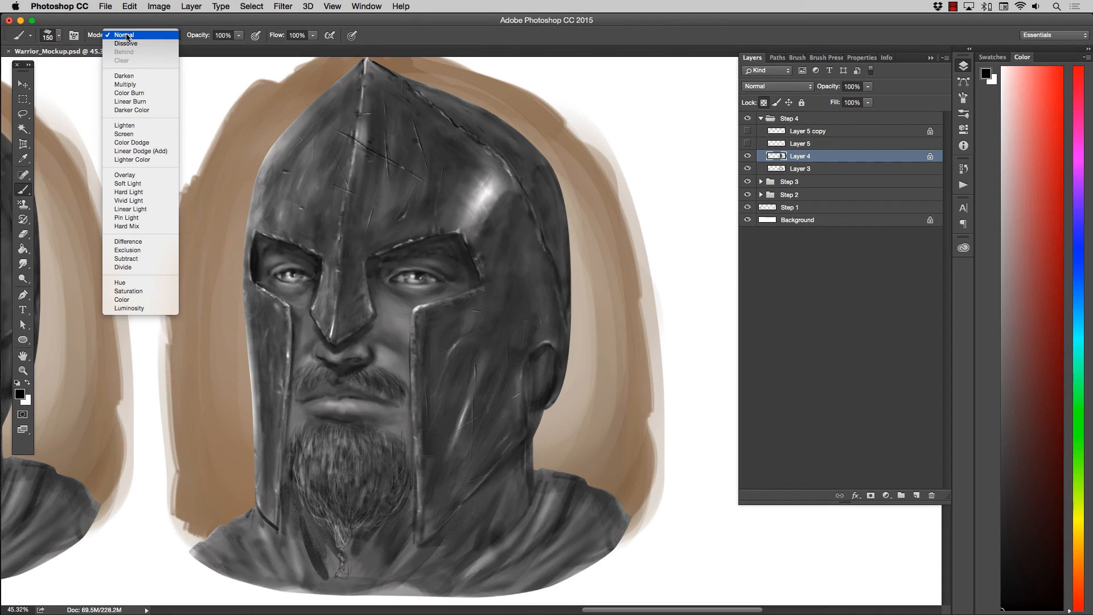
left_click(135, 85)
Step: Try to darken the bright temple highlight and forehead with 250 px black Multiply strokes, then undo them
left_click_drag(431, 150, 504, 247)
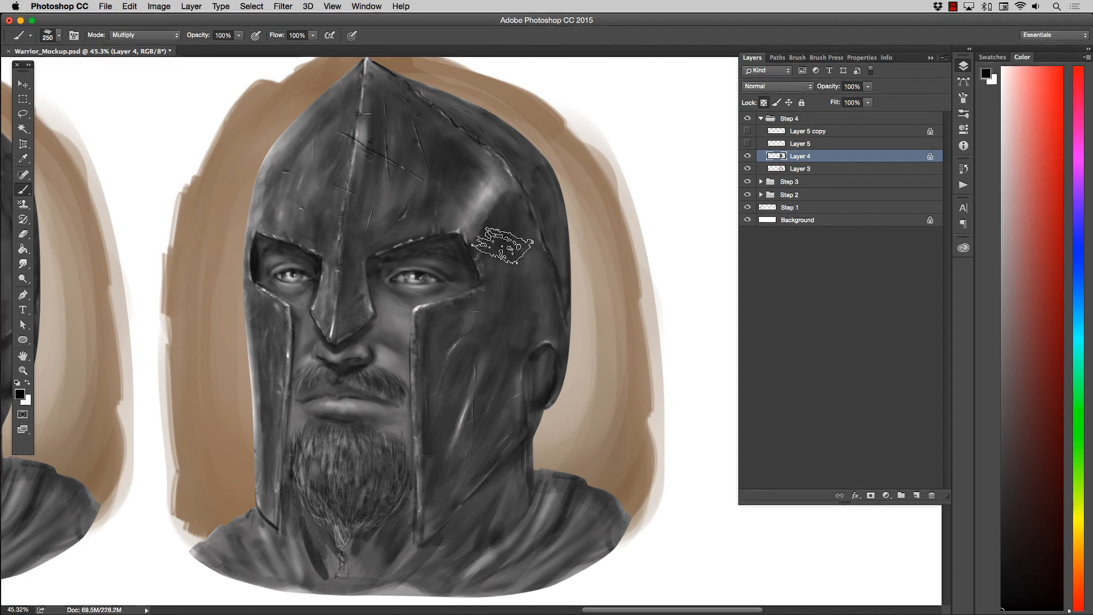
left_click_drag(410, 173, 488, 265)
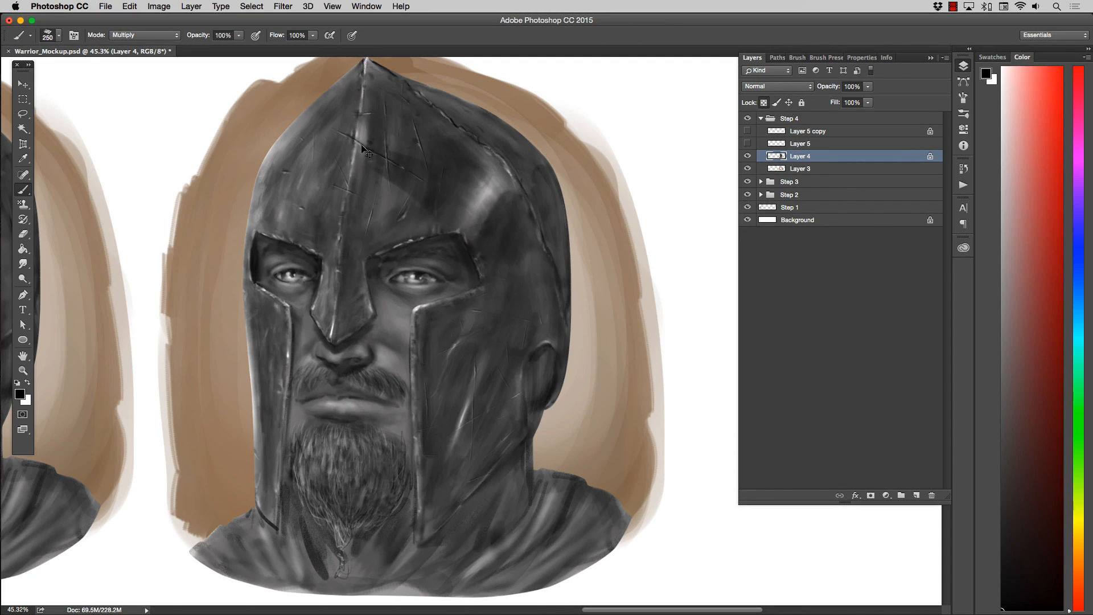
key("super+z")
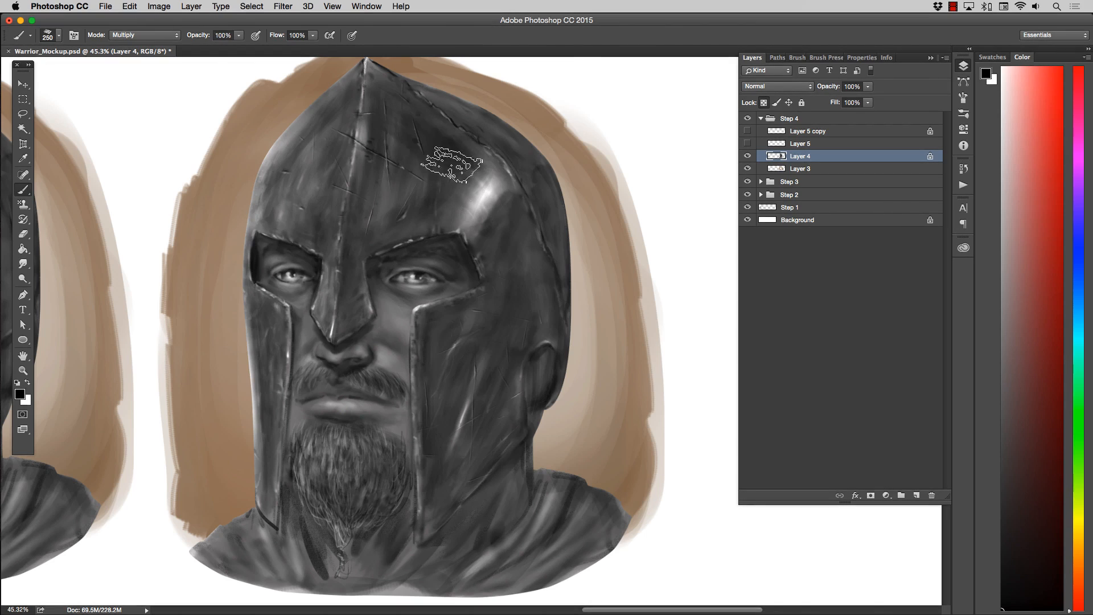
Step: Try darkening the bright temple highlight with 250 px black strokes in Multiply and in Normal mode, ending back on Multiply
mouse_move(439, 151)
left_mouse_down()
mouse_move(496, 227)
mouse_move(512, 303)
left_mouse_up()
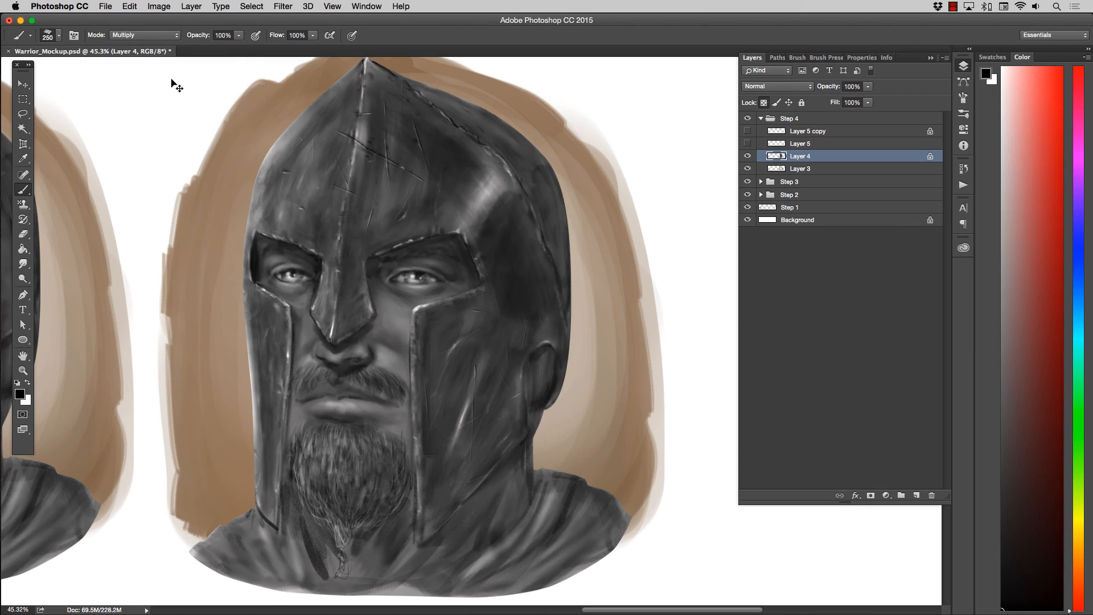
left_click(142, 35)
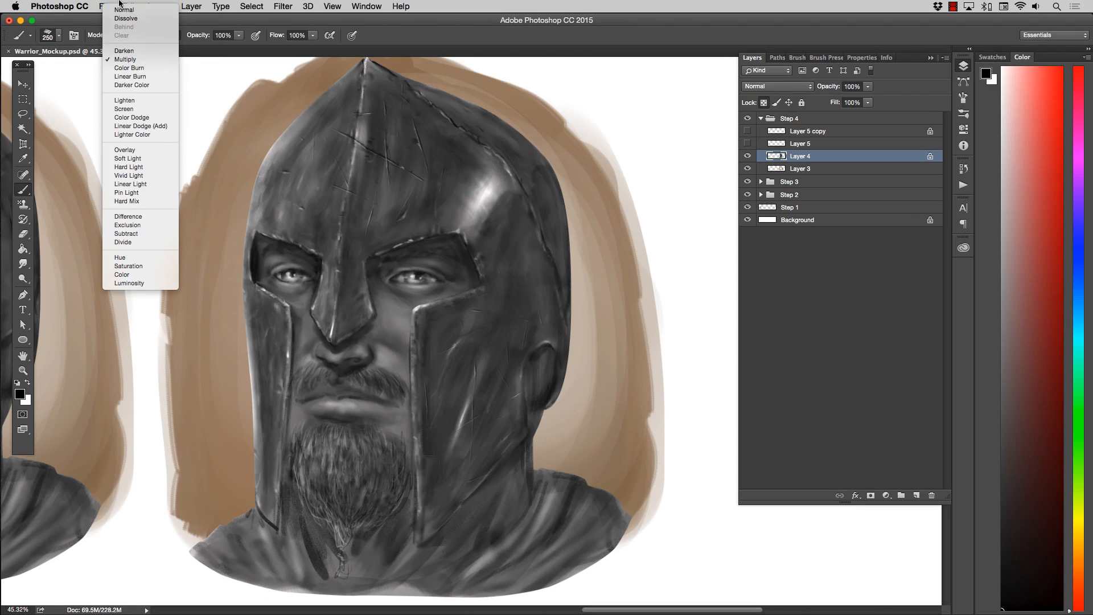
left_click(125, 10)
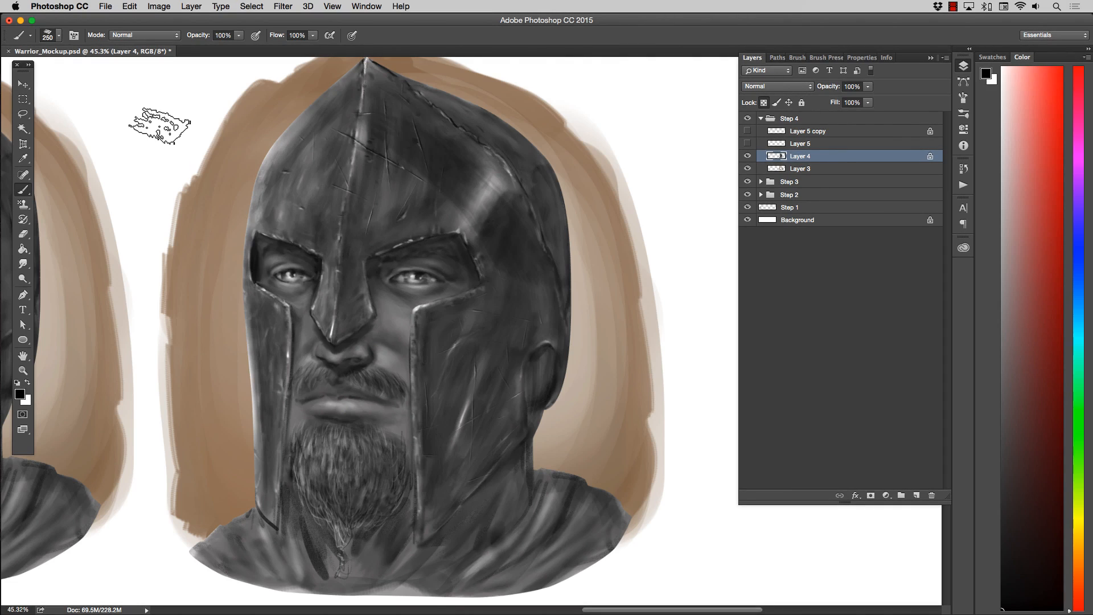
left_click(121, 35)
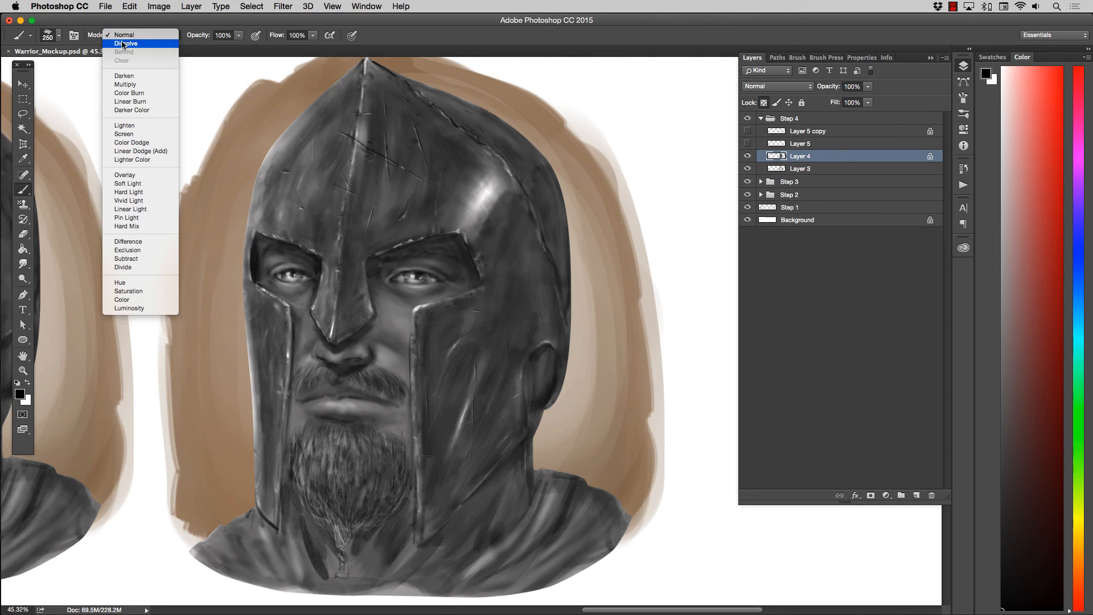
left_click(126, 84)
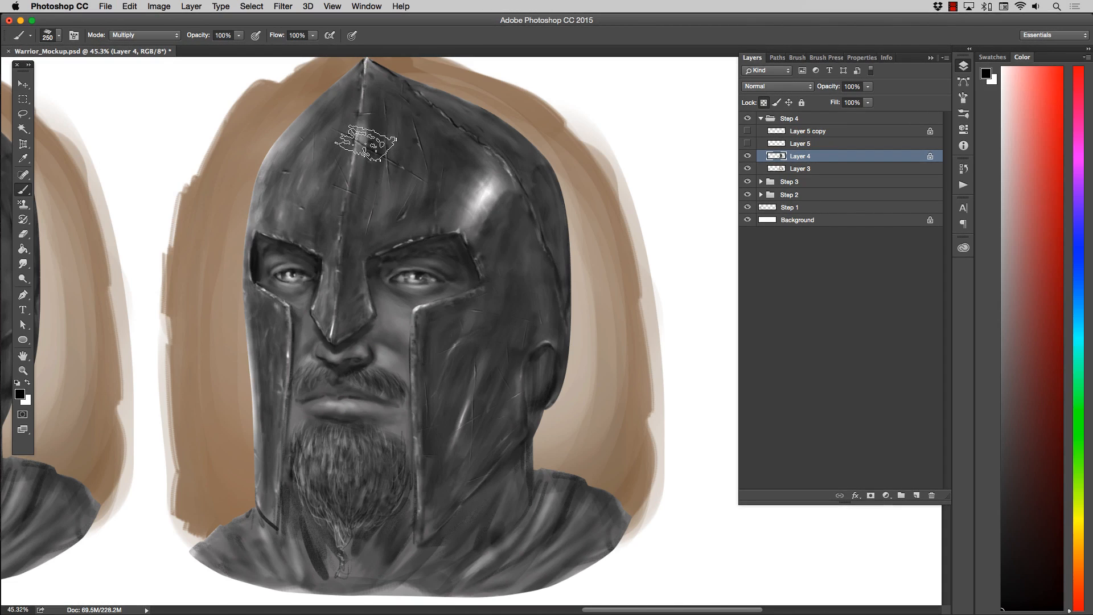
Step: Reduce the brush size to 25 px
key("bracketleft")
key("bracketleft")
key("bracketleft")
key("bracketleft")
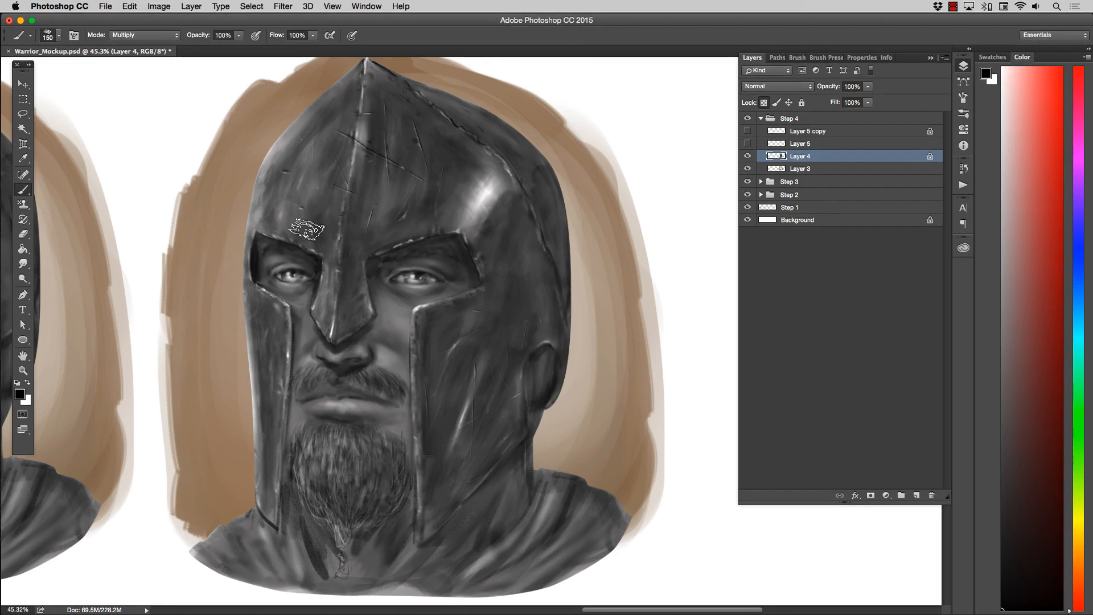
key("bracketleft")
key("bracketleft")
key("bracketleft")
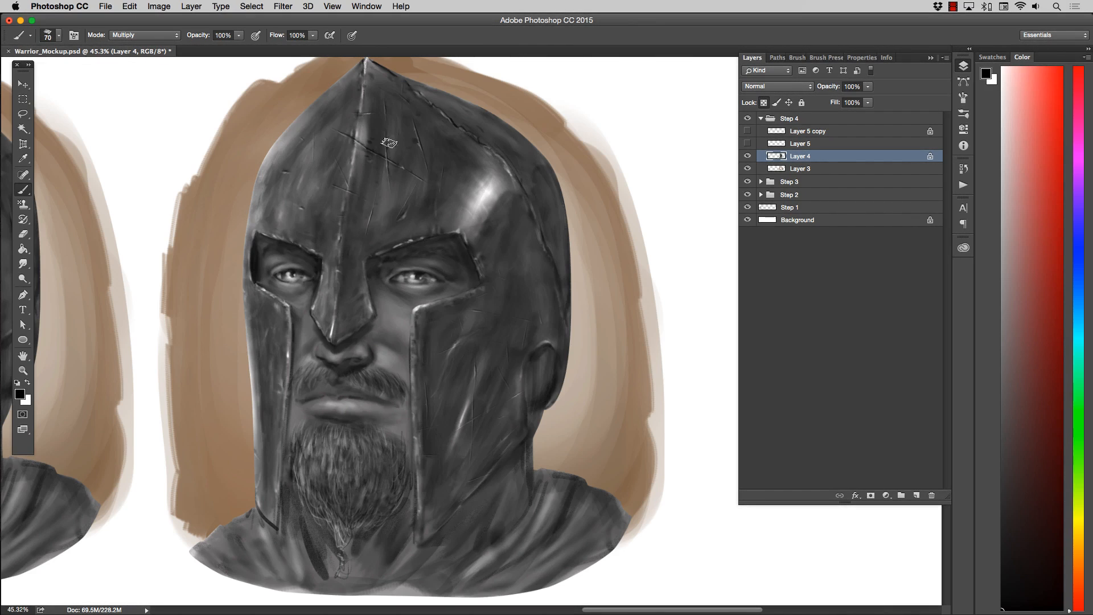
key("bracketleft")
key("bracketleft")
key("bracketright")
Step: Switch the painting color to white in Color Dodge mode and choose the brush 010 - RAM - Paint Set - Very Soft Brush
left_click(28, 383)
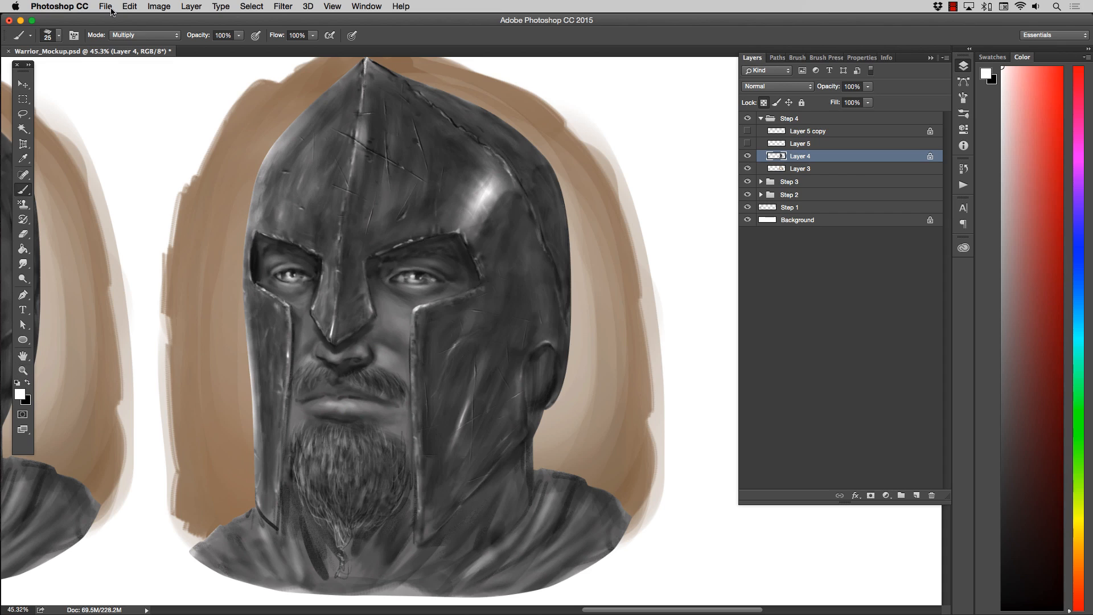
left_click(126, 34)
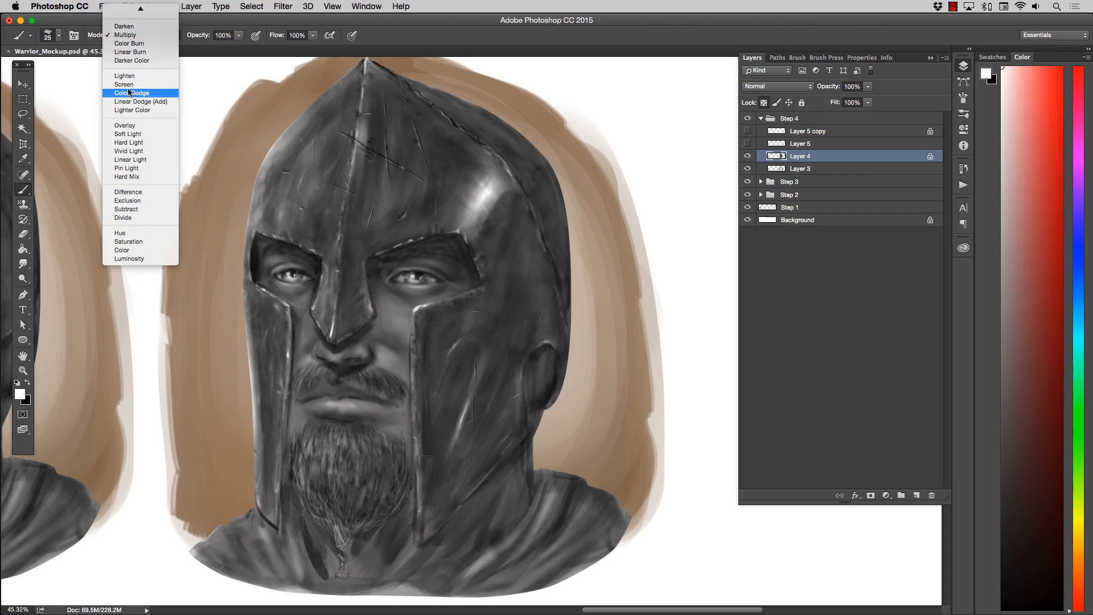
left_click(129, 92)
key("bracketright")
key("bracketright")
key("bracketright")
left_click(59, 36)
left_click(62, 303)
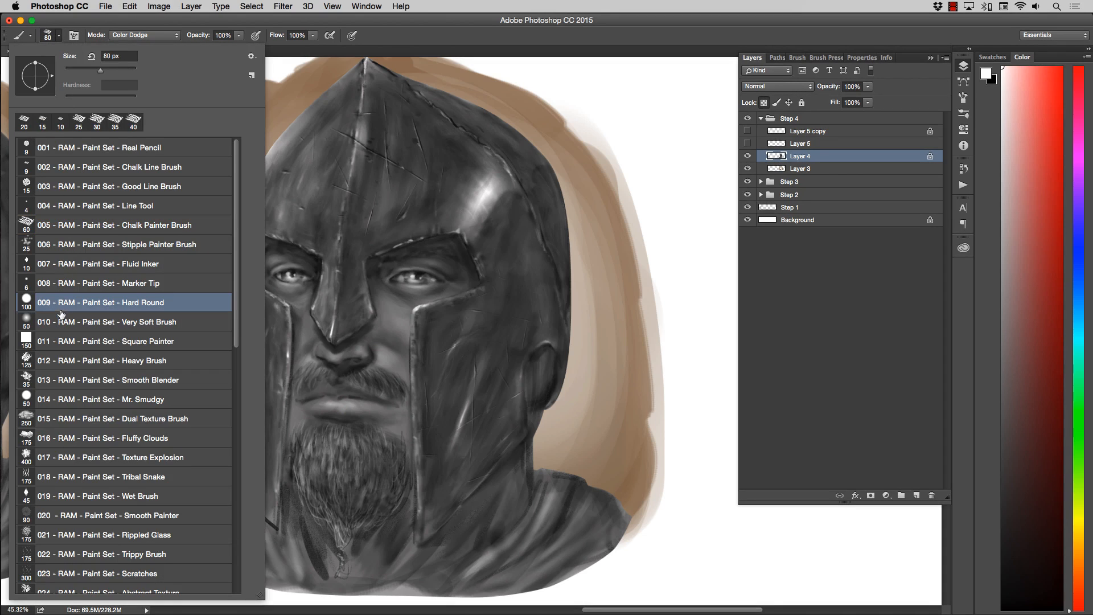
left_click(118, 322)
left_click(391, 43)
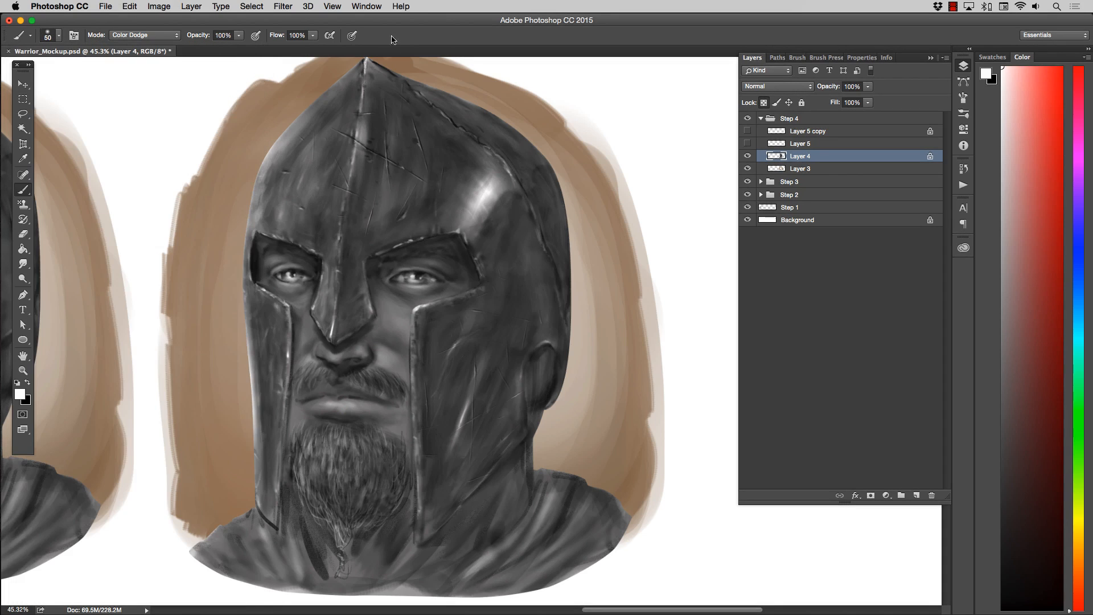
Step: Try to brighten the temple highlight with white Color Dodge strokes from the soft brush enlarged to 300 px, then undo the stroke
mouse_move(468, 193)
left_mouse_down()
mouse_move(481, 187)
mouse_move(472, 207)
left_mouse_up()
key("bracketright")
key("bracketright")
key("bracketright")
key("bracketright")
key("bracketright")
key("bracketright")
key("bracketright")
key("bracketright")
key("bracketright")
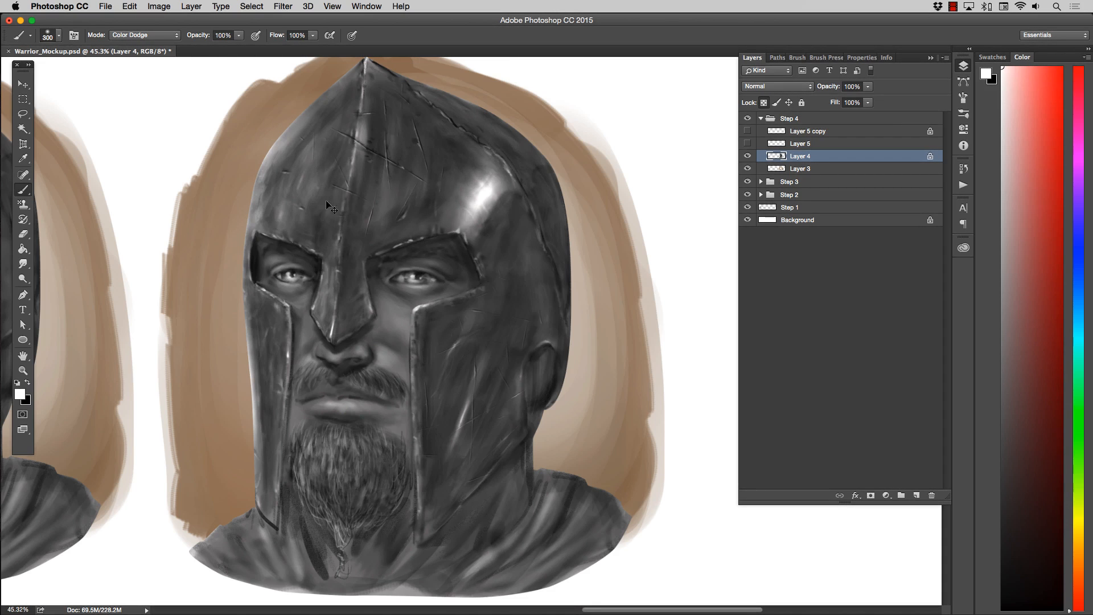
key("super+z")
Step: Try Color Dodge highlights on the eye beside the nose guard with a 90 px soft brush, then return the brush to 300 px
key("bracketleft")
key("bracketleft")
key("bracketleft")
key("bracketleft")
key("bracketleft")
key("bracketleft")
key("bracketleft")
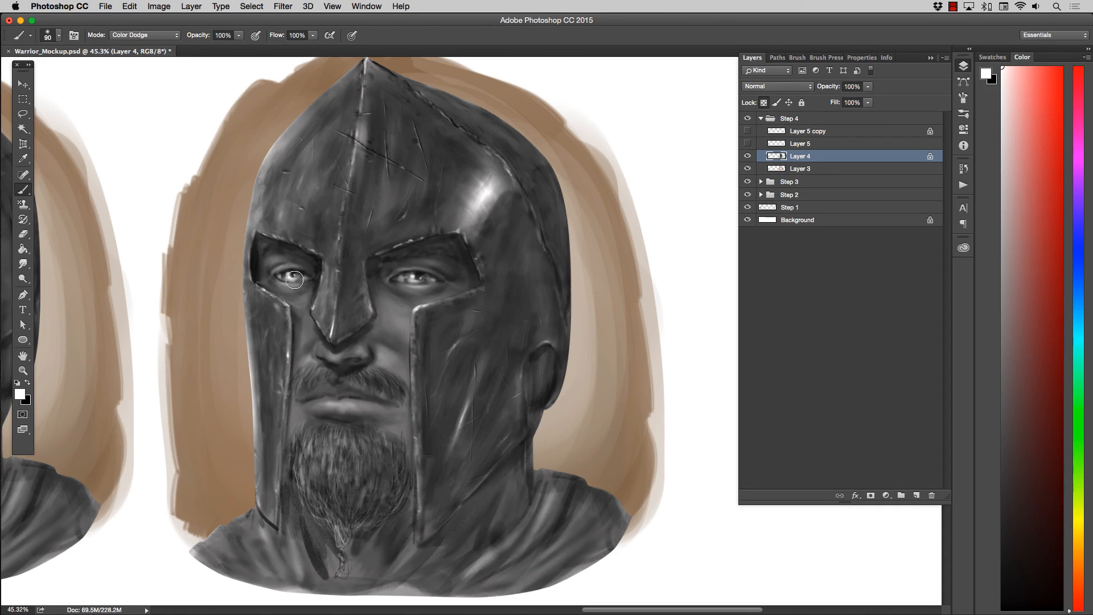
key("bracketright")
key("bracketright")
key("bracketleft")
key("bracketleft")
key("bracketleft")
key("bracketright")
key("bracketright")
key("bracketright")
key("bracketright")
key("bracketright")
key("bracketright")
key("bracketleft")
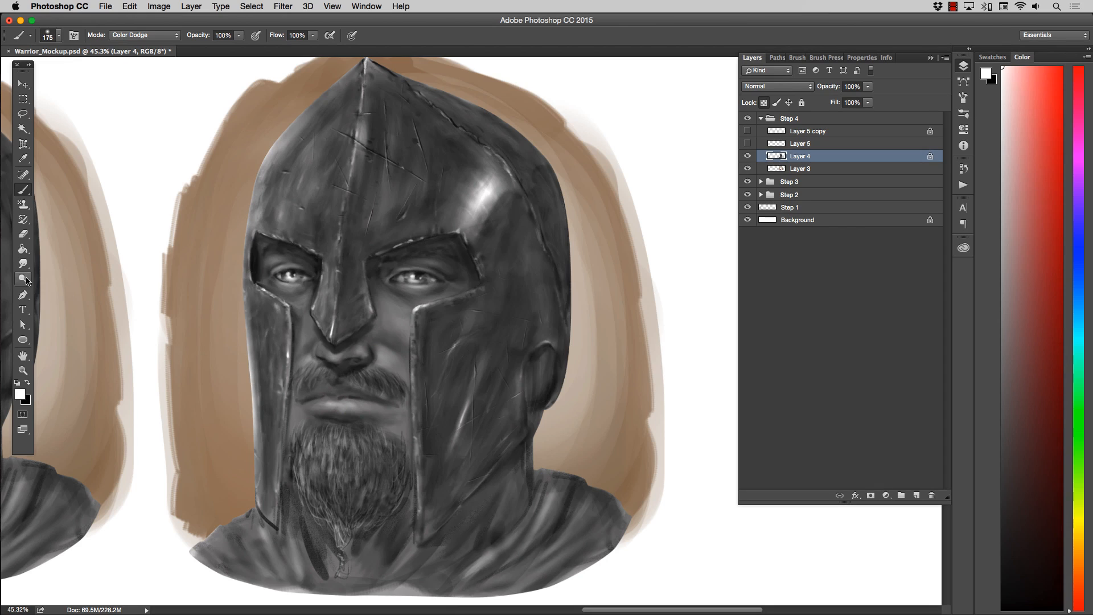
key("bracketright")
key("bracketright")
key("bracketright")
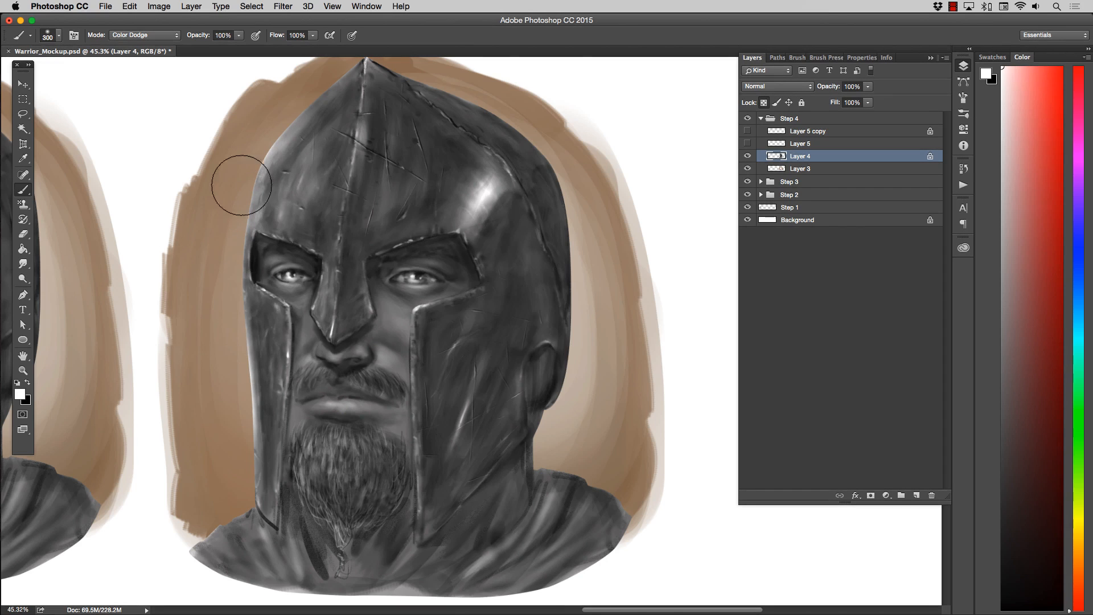
Step: Widen the canvas to 35 inches with the anchor at the middle of its left edge
left_click(24, 371)
left_click(338, 404)
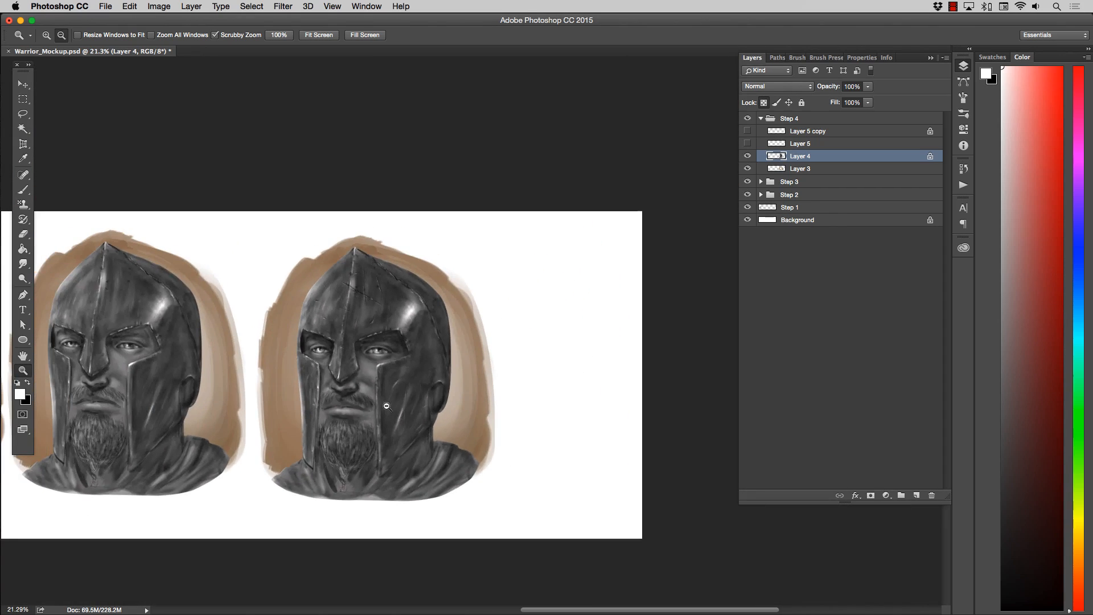
left_click(393, 406)
scroll(503, 353, "up", 2)
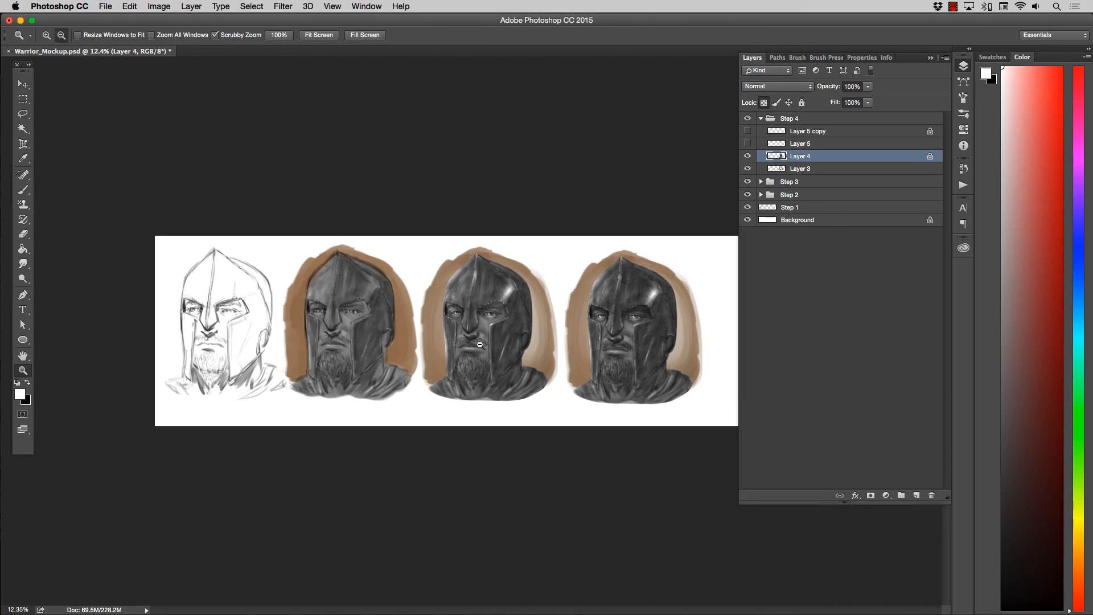
scroll(474, 345, "up", 1)
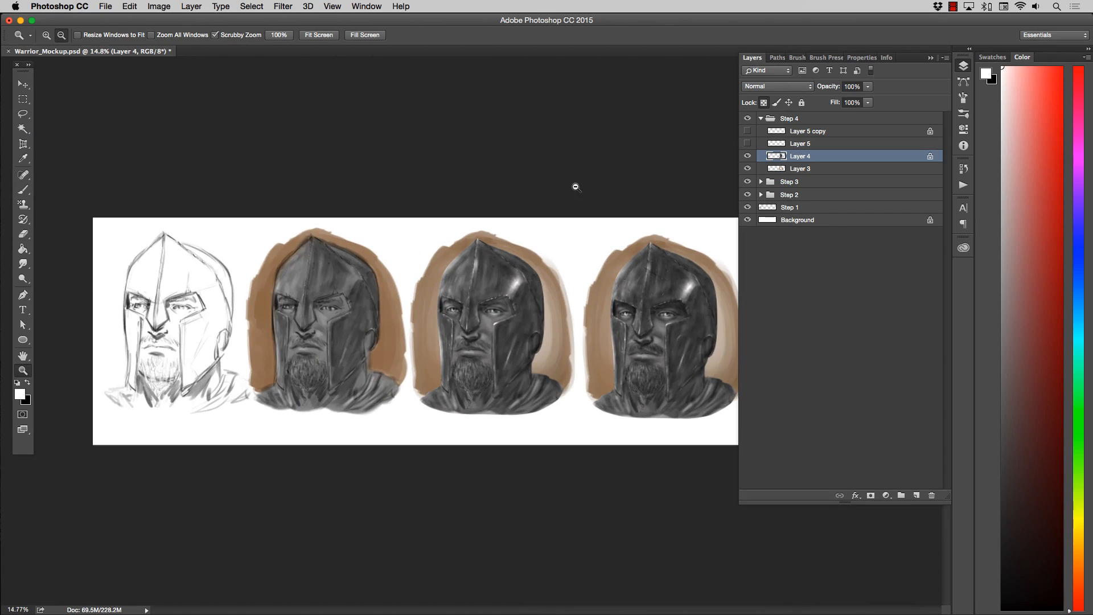
left_click(963, 66)
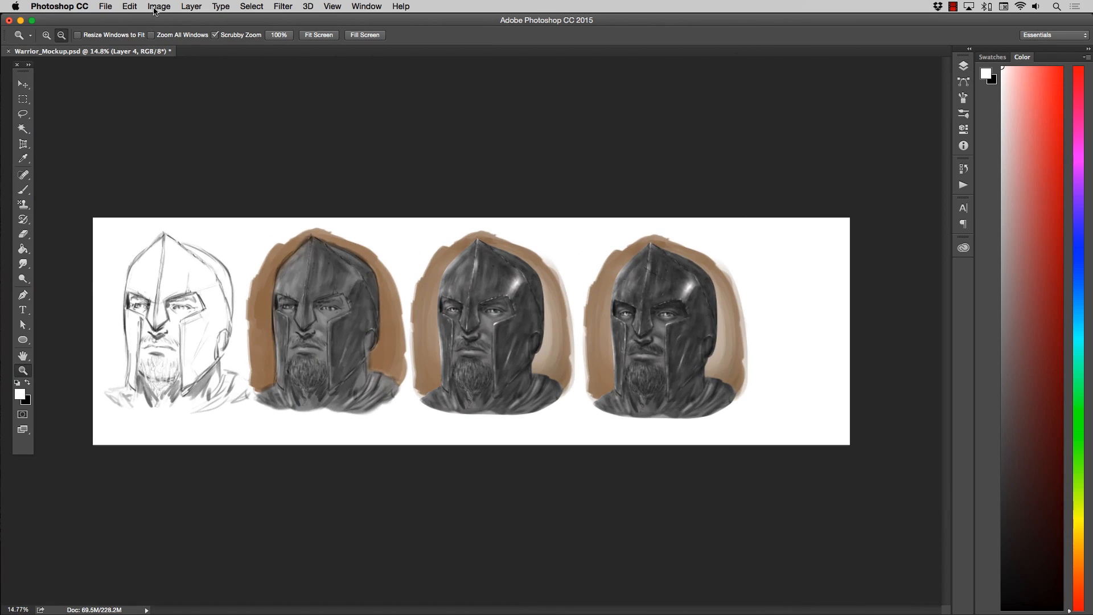
left_click(159, 6)
left_click(163, 106)
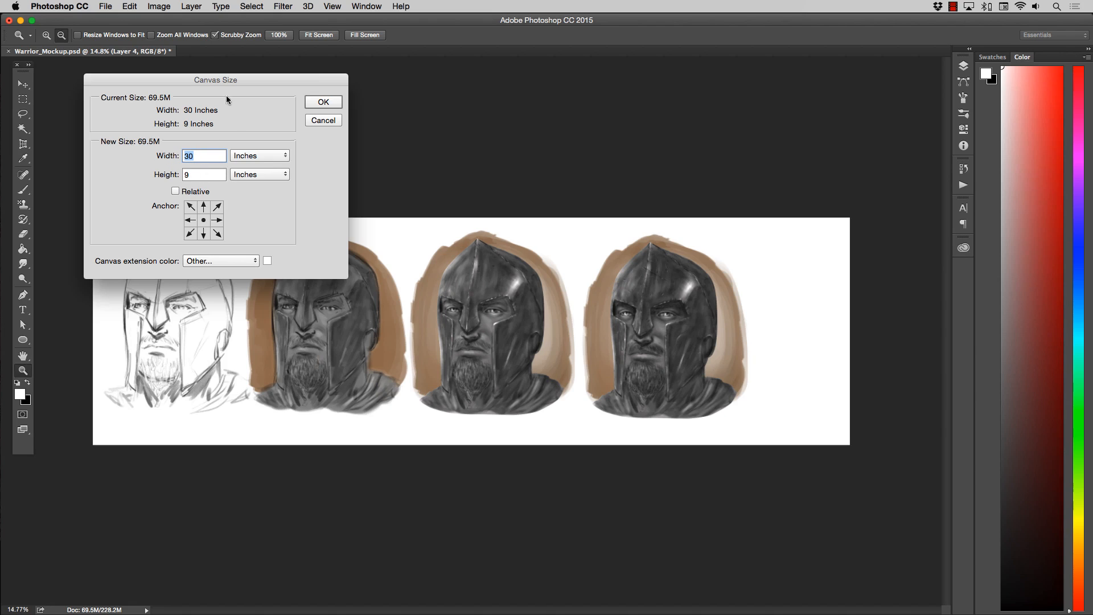
type("35")
left_click(190, 220)
left_click(317, 103)
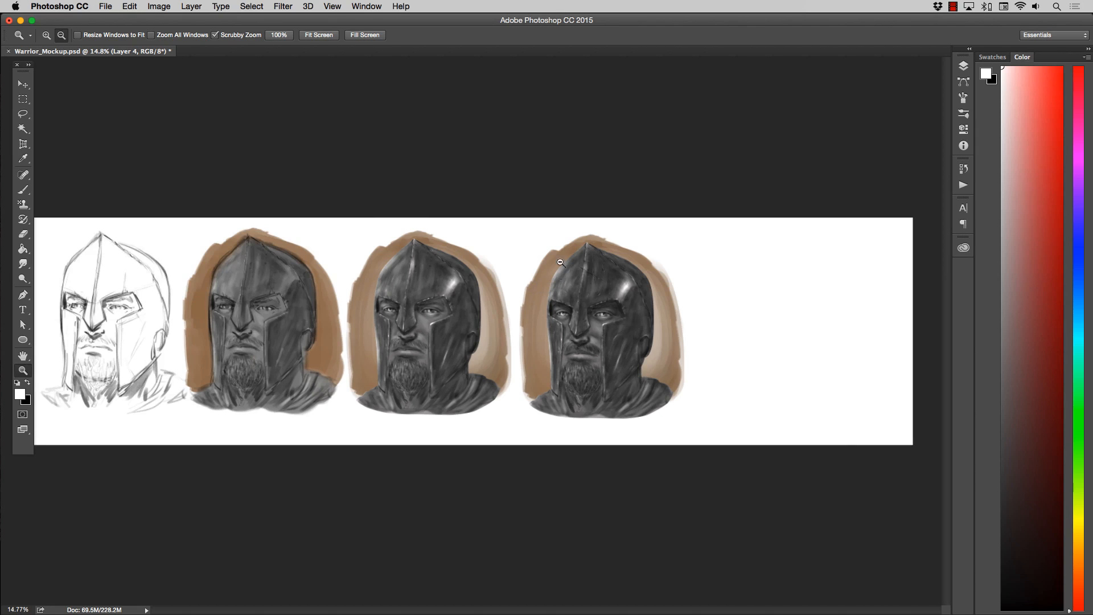
Step: Collapse the Step 4 group, duplicate it and place the copy in the blank canvas to the right of the fourth head
left_click(963, 67)
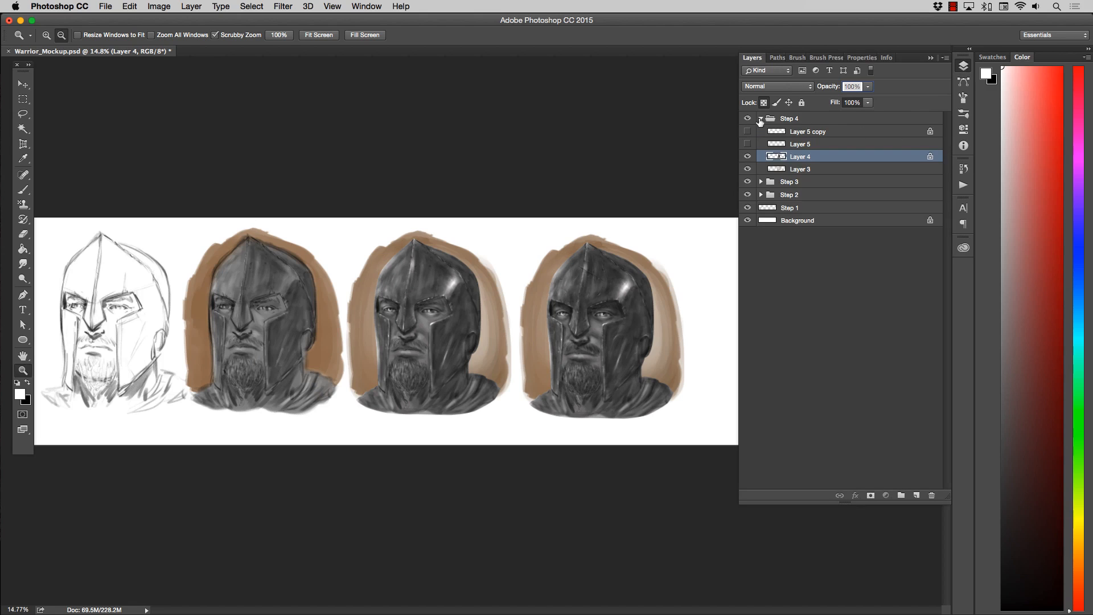
left_click(760, 118)
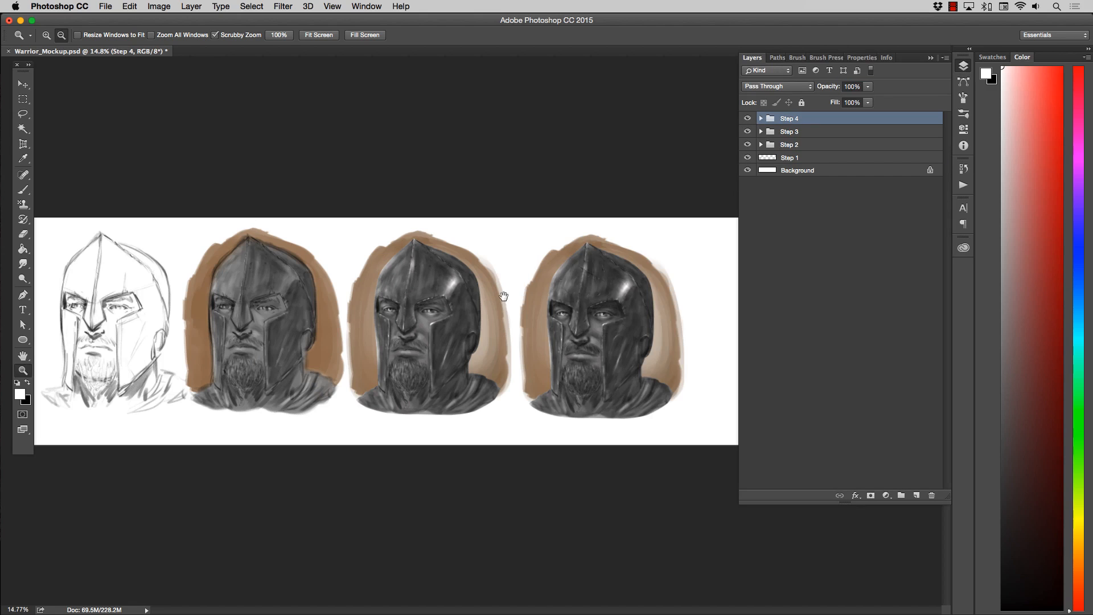
left_click_drag(514, 330, 306, 344)
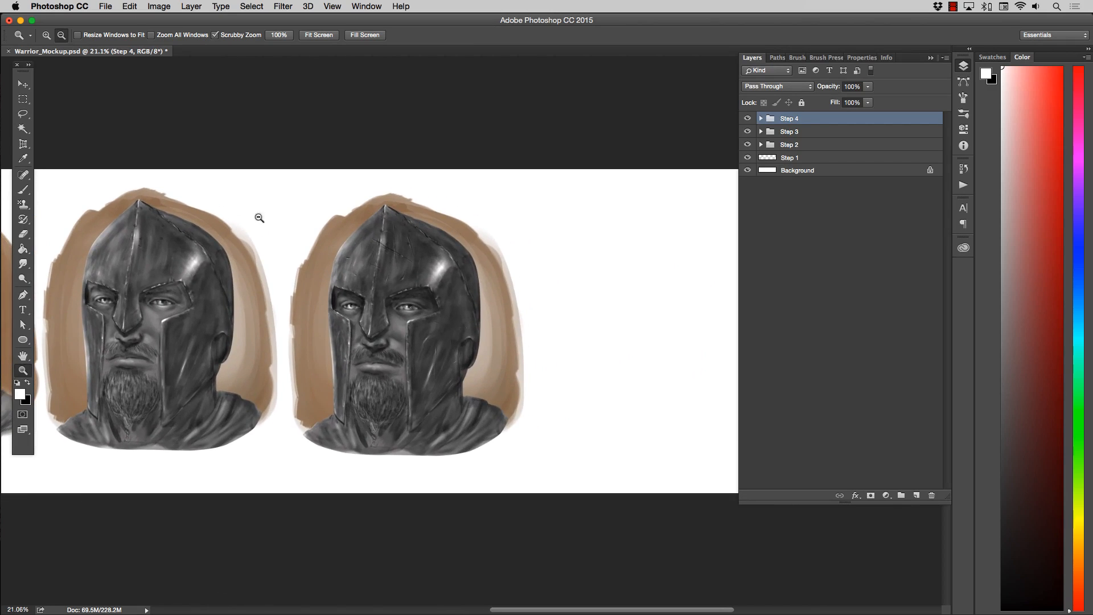
key("v")
left_click_drag(428, 283, 630, 283)
scroll(512, 284, "right", 5)
left_click_drag(373, 303, 434, 306)
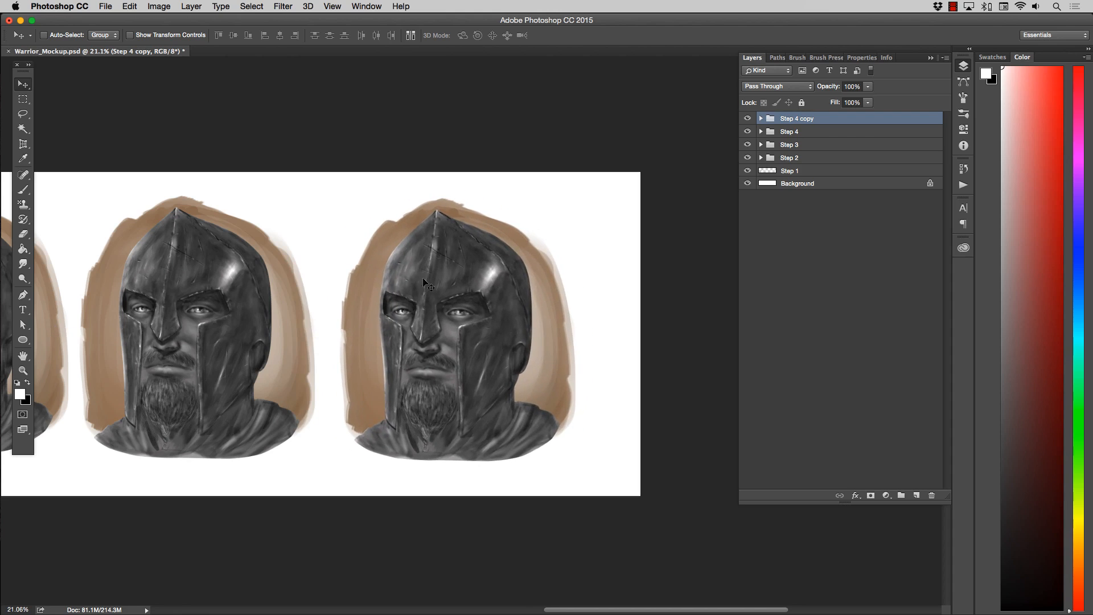
Step: Rename the duplicated group as Step 5
double_click(814, 118)
key("BackSpace")
key("BackSpace")
key("BackSpace")
key("BackSpace")
key("BackSpace")
type("5")
key("Return")
Step: Activate the Brush tool for work on the Step 5 head and check its brush presets
left_click(32, 373)
scroll(487, 325, "up", 6)
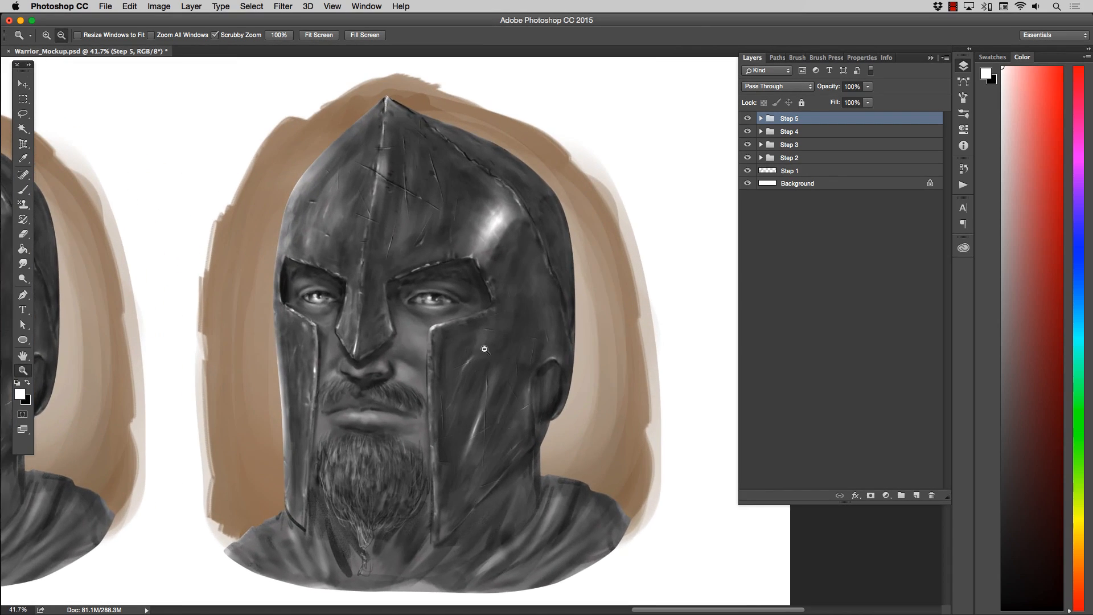
scroll(429, 322, "down", 1)
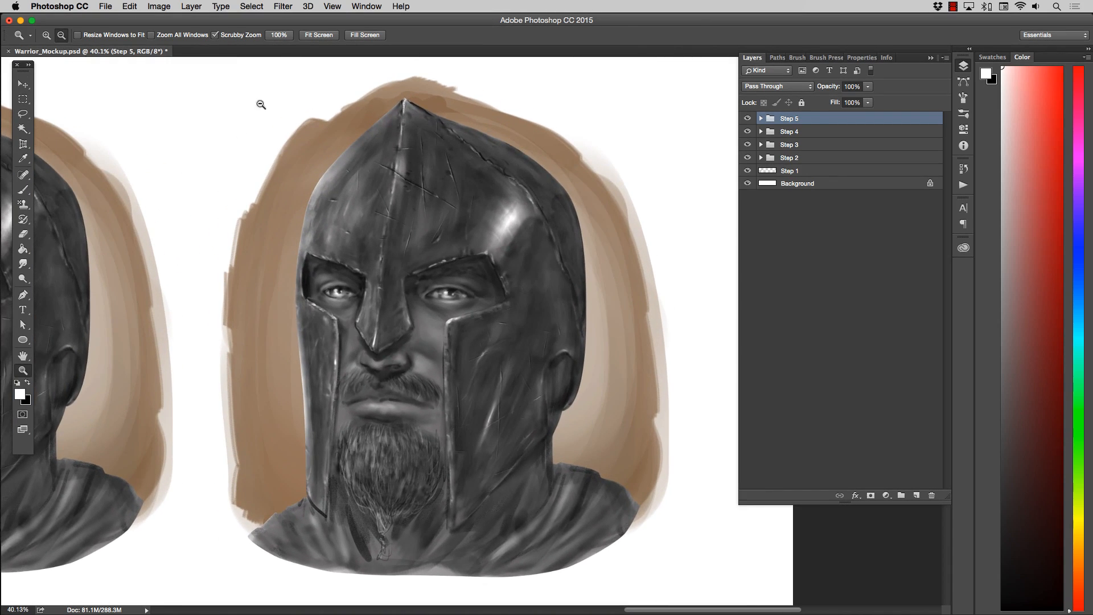
left_click(33, 194)
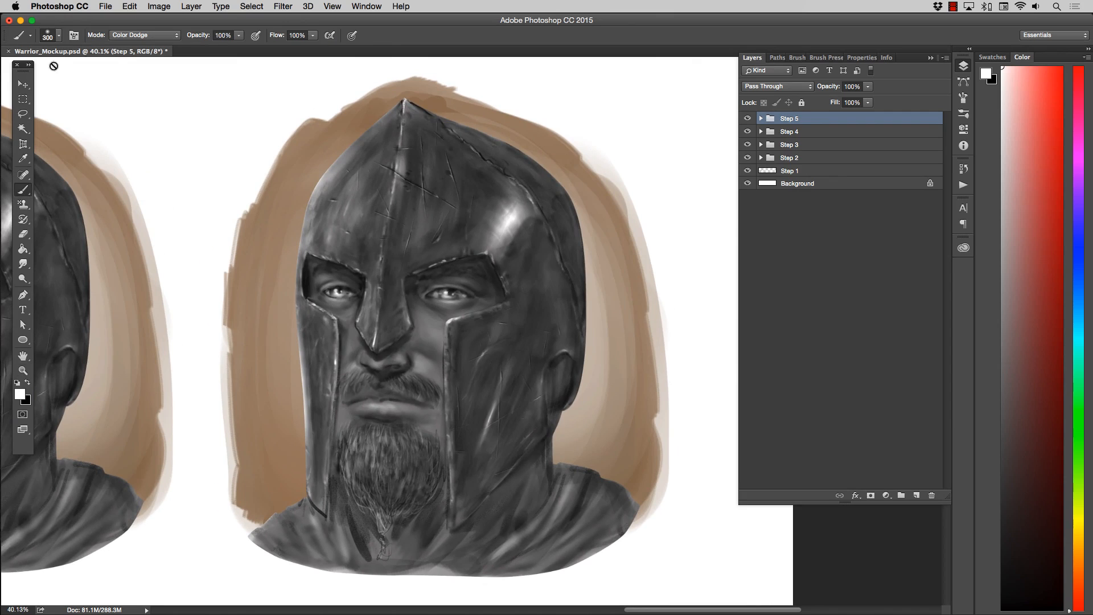
left_click(59, 37)
left_click(60, 37)
left_click(59, 37)
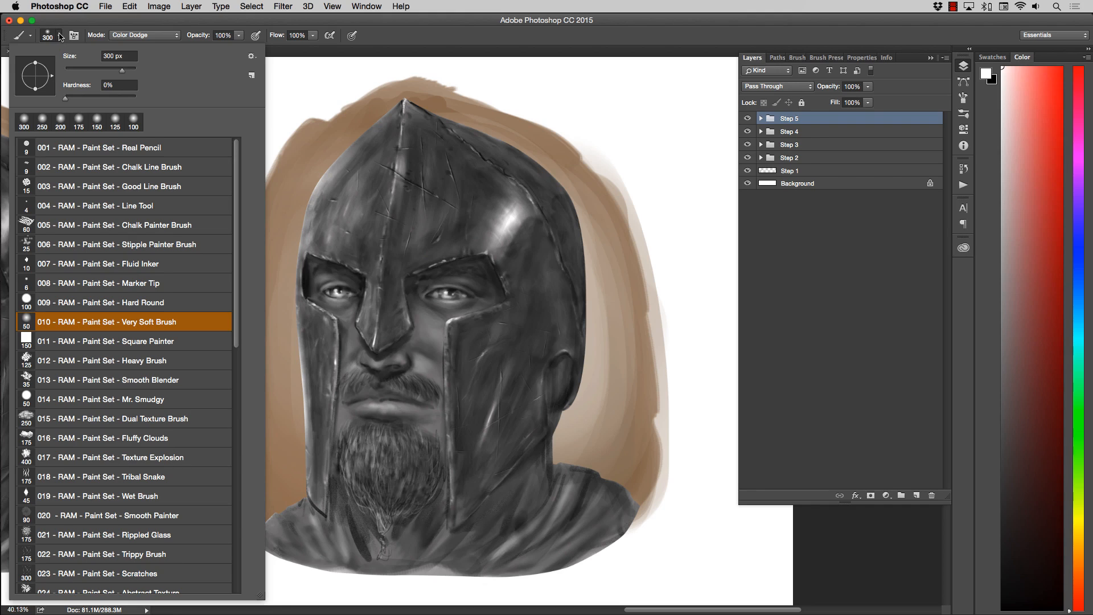
left_click(59, 37)
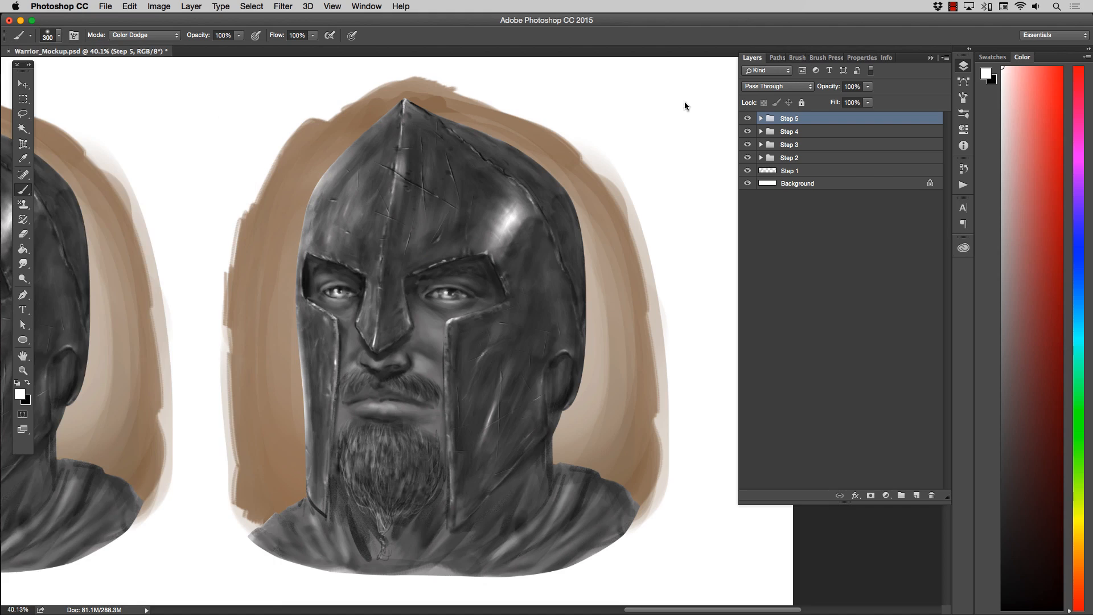
Step: Duplicate Layer 4 inside the Step 5 group, locking the copy's transparent pixels and hiding the original Layer 4
left_click(761, 119)
left_click(747, 156, "alt")
left_click(747, 156, "alt")
left_click(796, 161)
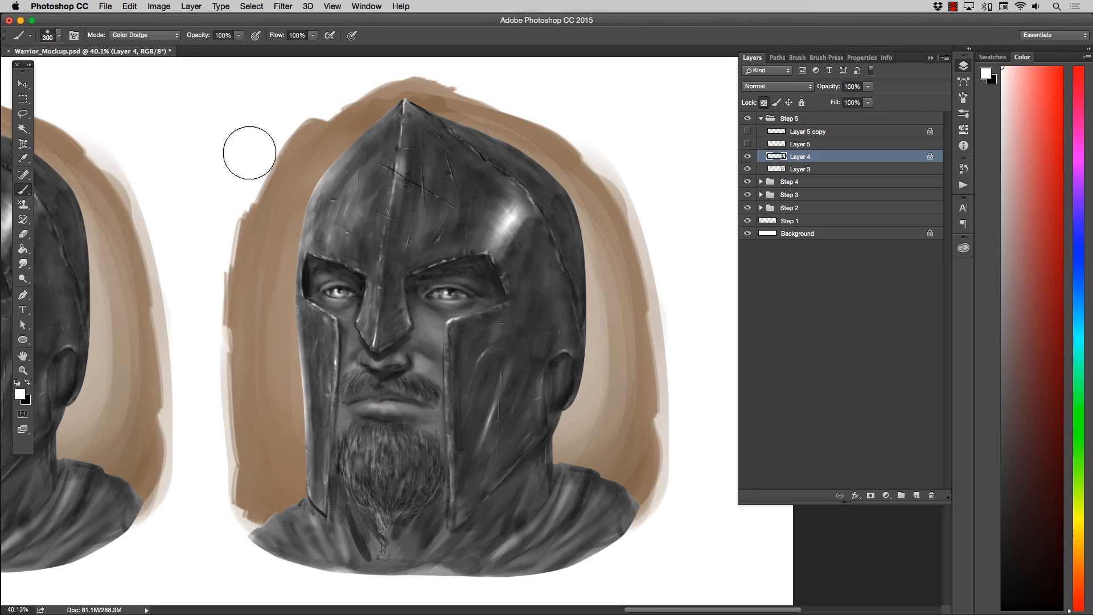
key("super+j")
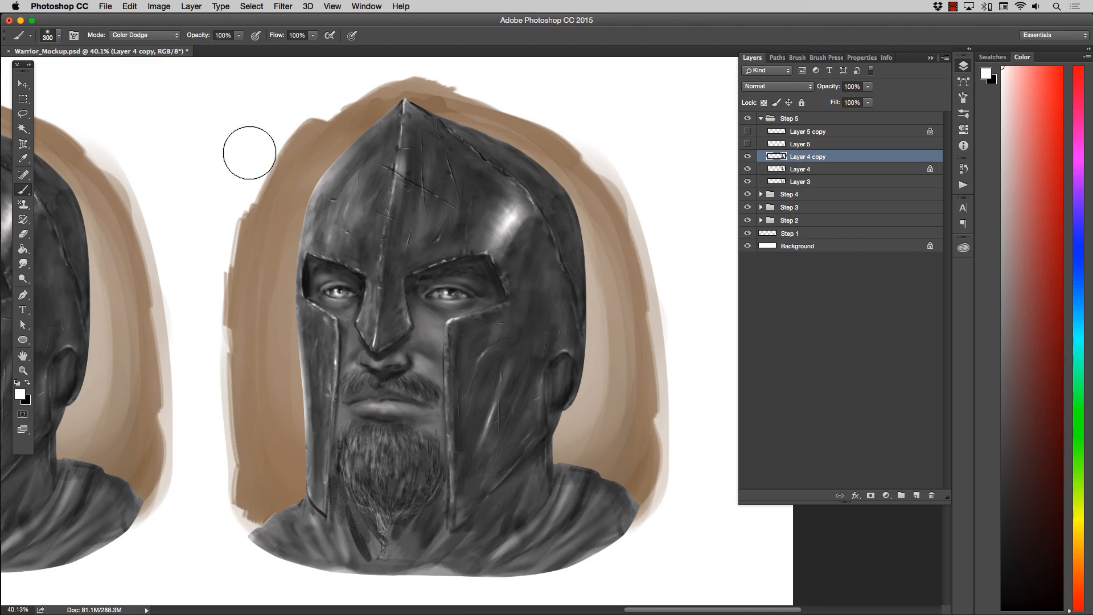
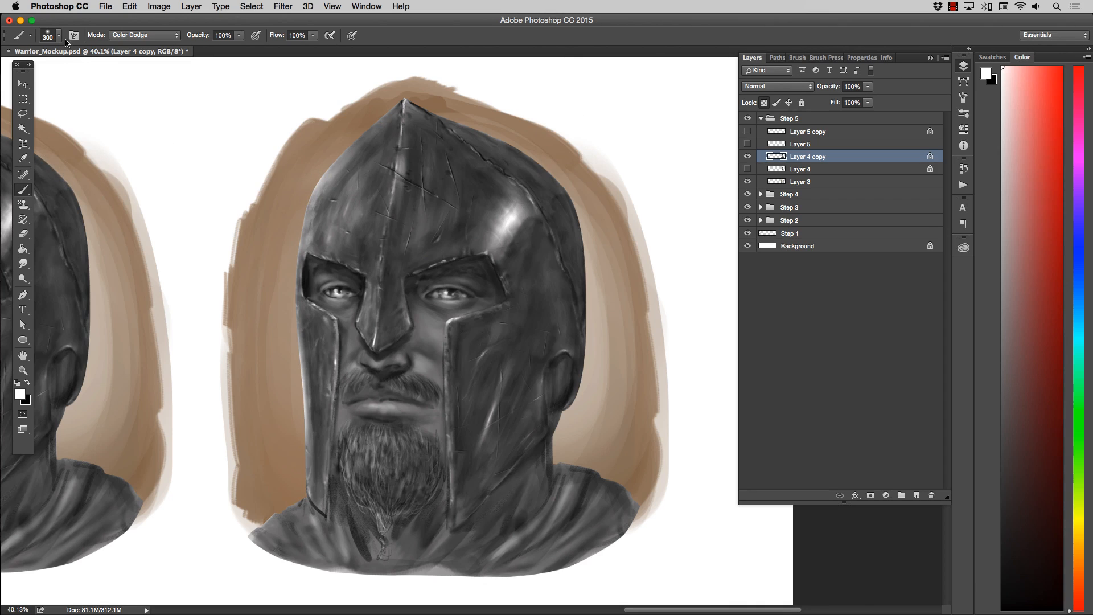
Step: Set the Brush tool's painting mode to Color
left_click(124, 35)
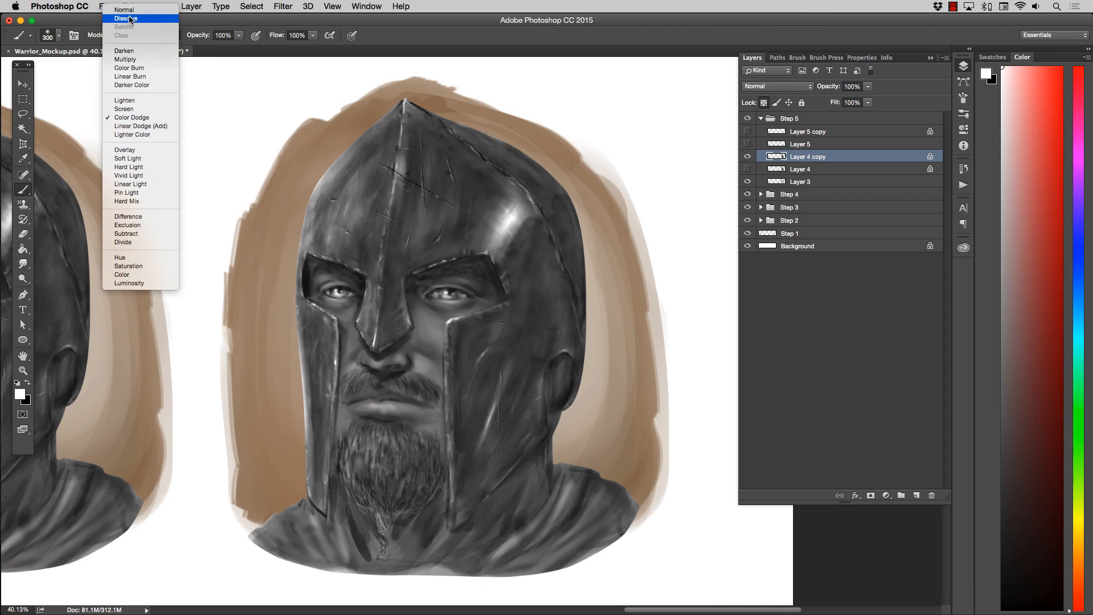
left_click(131, 274)
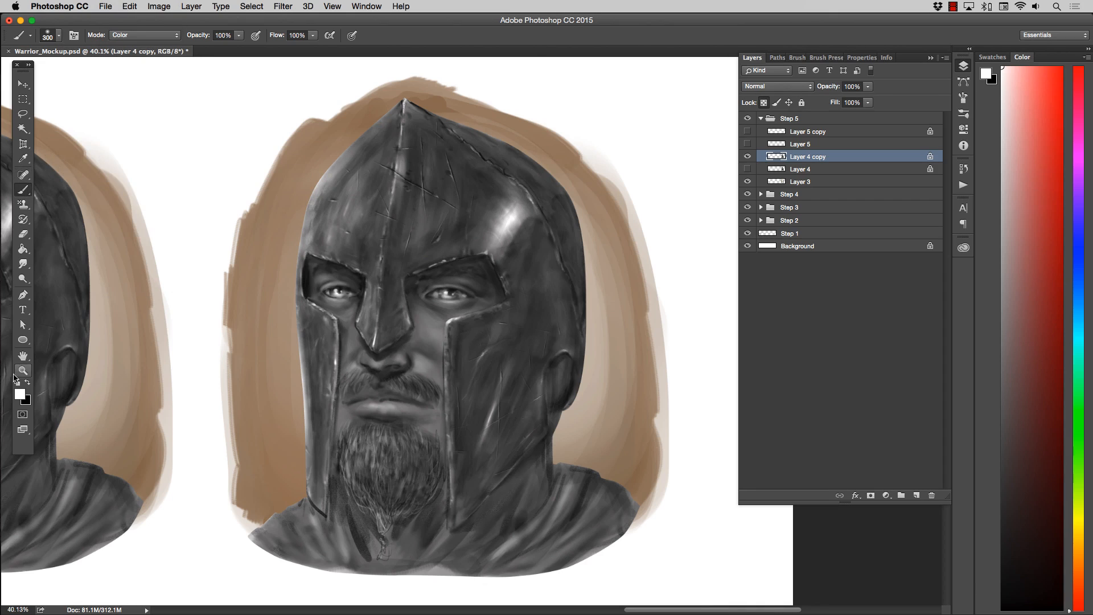
Step: Set the foreground color to a light orange-brown, cea37c
left_click(20, 394)
left_click_drag(513, 252, 515, 295)
left_click_drag(442, 201, 427, 196)
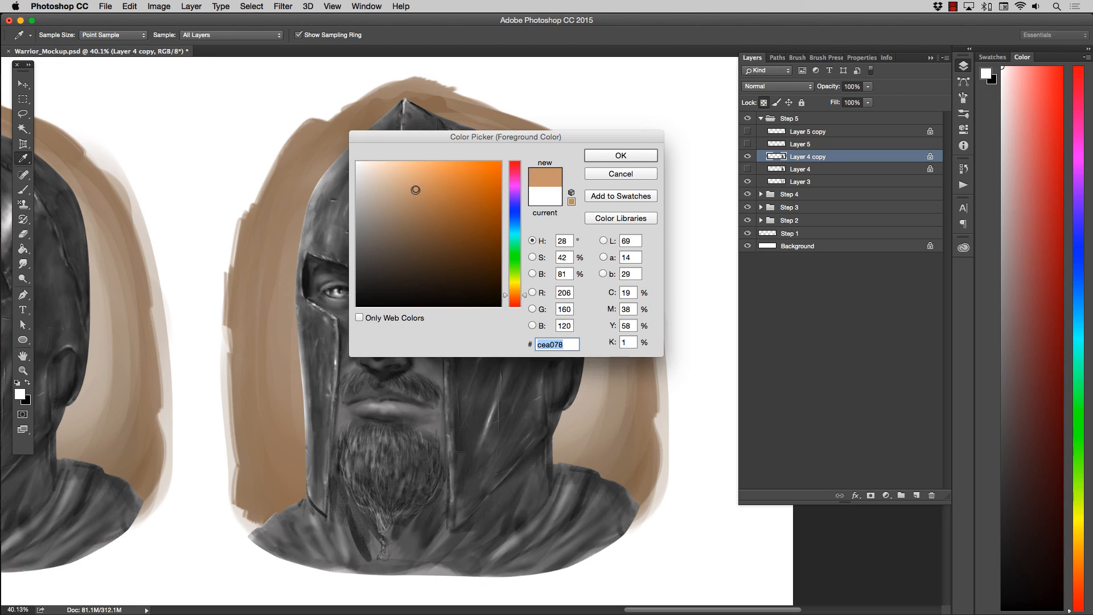
left_click(608, 154)
Step: Tint the helmet's dome, side and both cheek guards orange-brown on Layer 4 copy with a large brush
key("b")
key("bracketleft")
key("bracketleft")
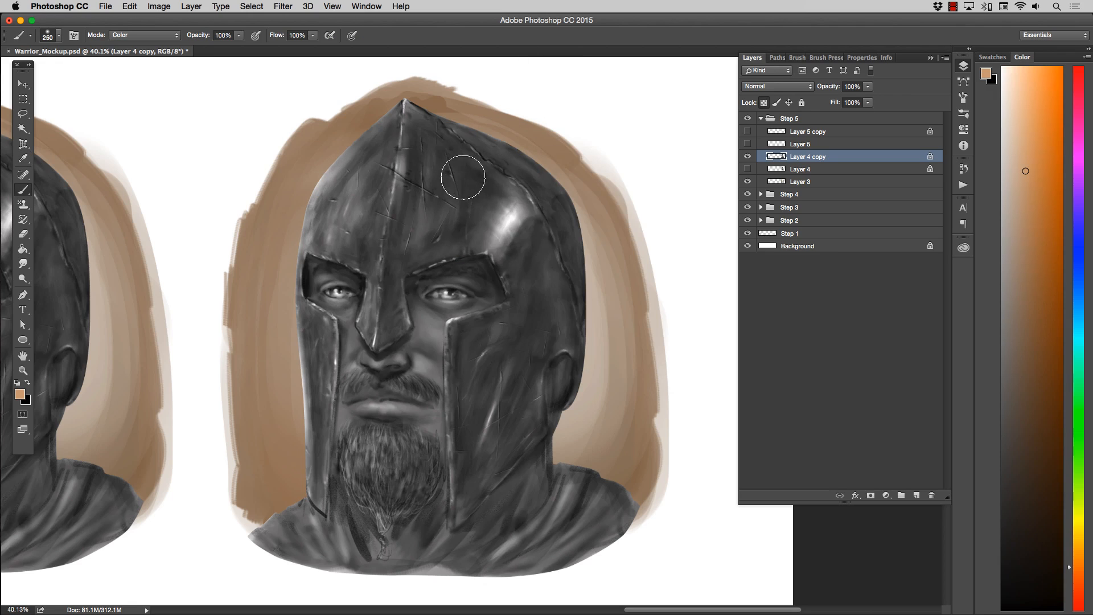
mouse_move(515, 226)
left_mouse_down()
mouse_move(465, 210)
mouse_move(391, 232)
mouse_move(397, 241)
mouse_move(442, 180)
mouse_move(503, 155)
mouse_move(513, 167)
mouse_move(530, 251)
mouse_move(503, 234)
mouse_move(547, 280)
mouse_move(552, 309)
mouse_move(482, 343)
mouse_move(497, 333)
mouse_move(466, 338)
mouse_move(474, 431)
mouse_move(471, 383)
mouse_move(523, 339)
mouse_move(519, 366)
mouse_move(571, 340)
mouse_move(574, 387)
mouse_move(513, 428)
mouse_move(495, 464)
mouse_move(489, 412)
mouse_move(473, 420)
mouse_move(465, 498)
mouse_move(562, 242)
mouse_move(336, 202)
mouse_move(385, 193)
mouse_move(409, 122)
mouse_move(345, 163)
mouse_move(324, 210)
mouse_move(366, 249)
mouse_move(314, 229)
mouse_move(385, 257)
mouse_move(423, 241)
mouse_move(394, 252)
mouse_move(389, 237)
mouse_move(328, 234)
mouse_move(280, 250)
mouse_move(288, 333)
mouse_move(313, 328)
mouse_move(310, 479)
left_mouse_up()
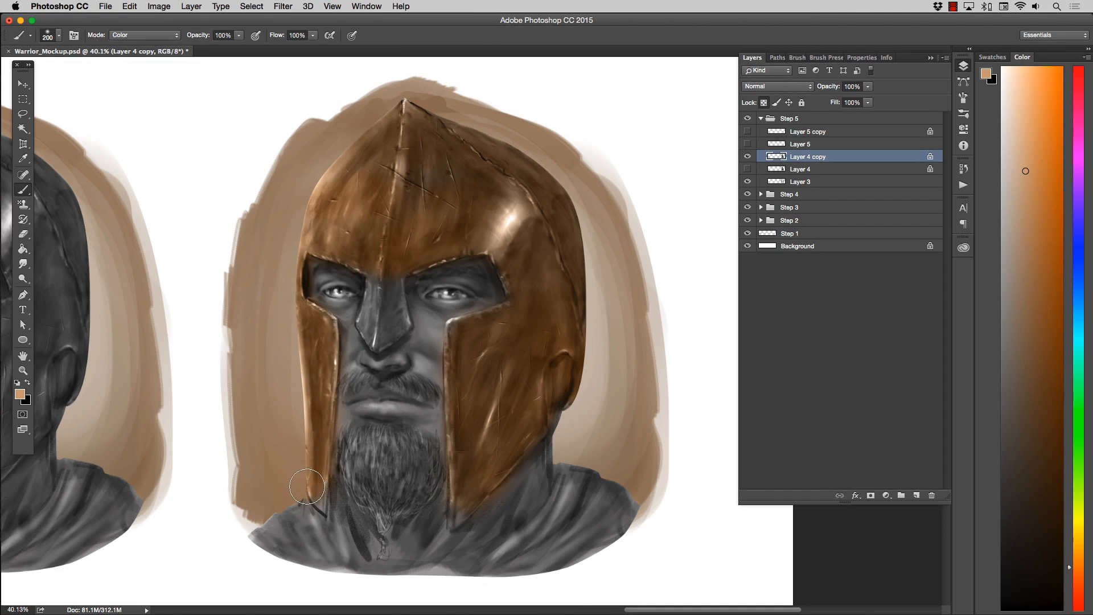
Step: Tint the nose guard and the narrow edges and lower tip of the helmet's left cheek guard with a smaller brush
key("bracketleft")
key("bracketleft")
key("bracketleft")
key("bracketleft")
mouse_move(376, 278)
left_mouse_down()
mouse_move(370, 327)
mouse_move(380, 278)
mouse_move(396, 333)
mouse_move(362, 321)
mouse_move(376, 341)
mouse_move(334, 330)
left_mouse_up()
key("bracketleft")
left_click_drag(323, 492, 318, 505)
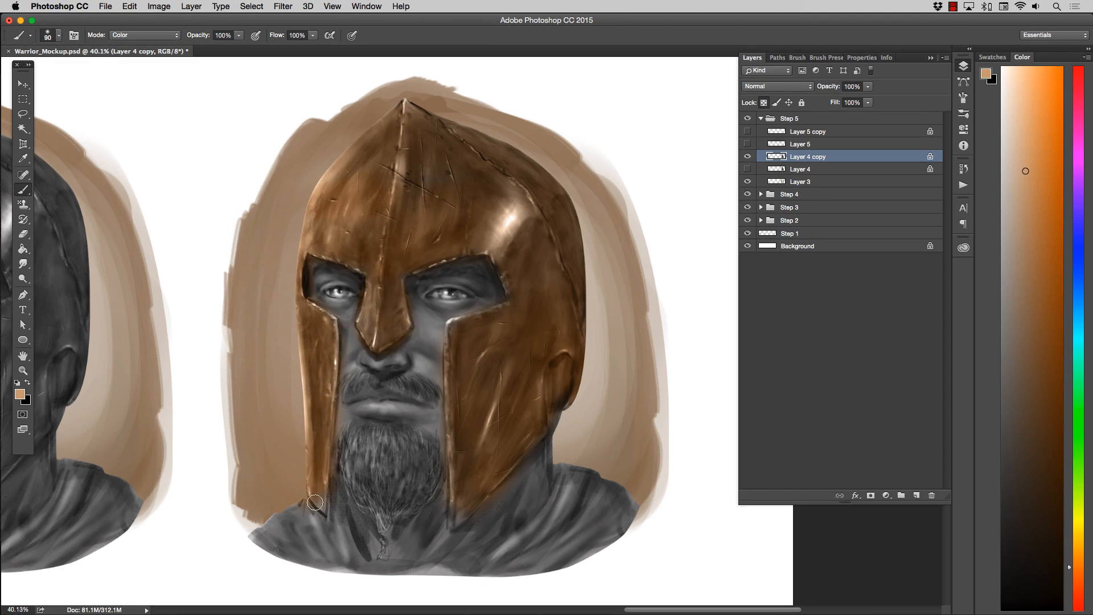
Step: Set the foreground color to a light peach, eeab93
key("bracketright")
key("bracketright")
left_click(20, 394)
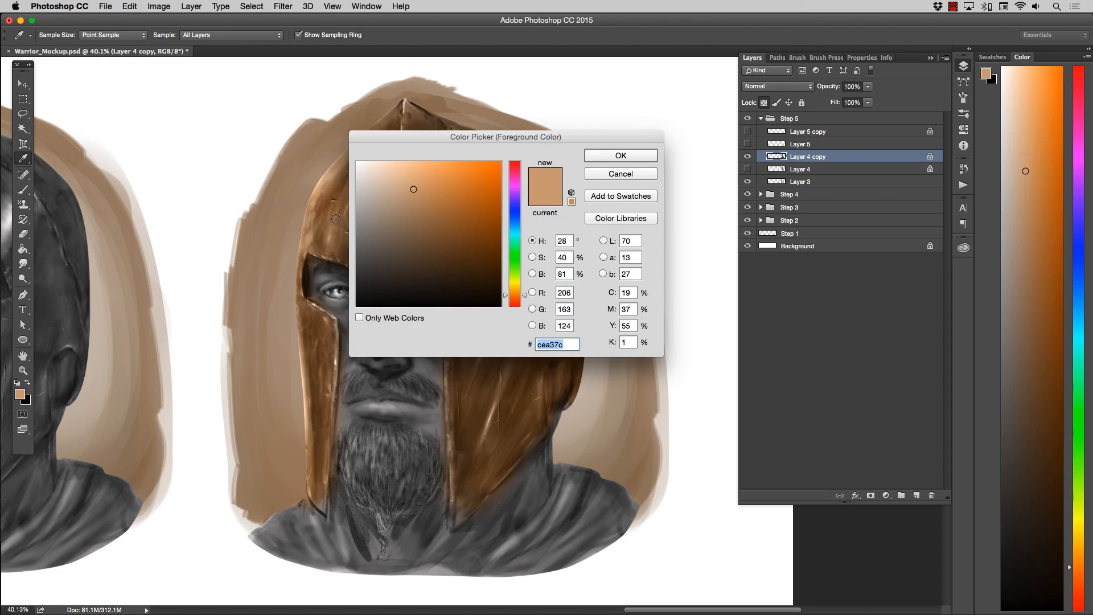
left_click(411, 170)
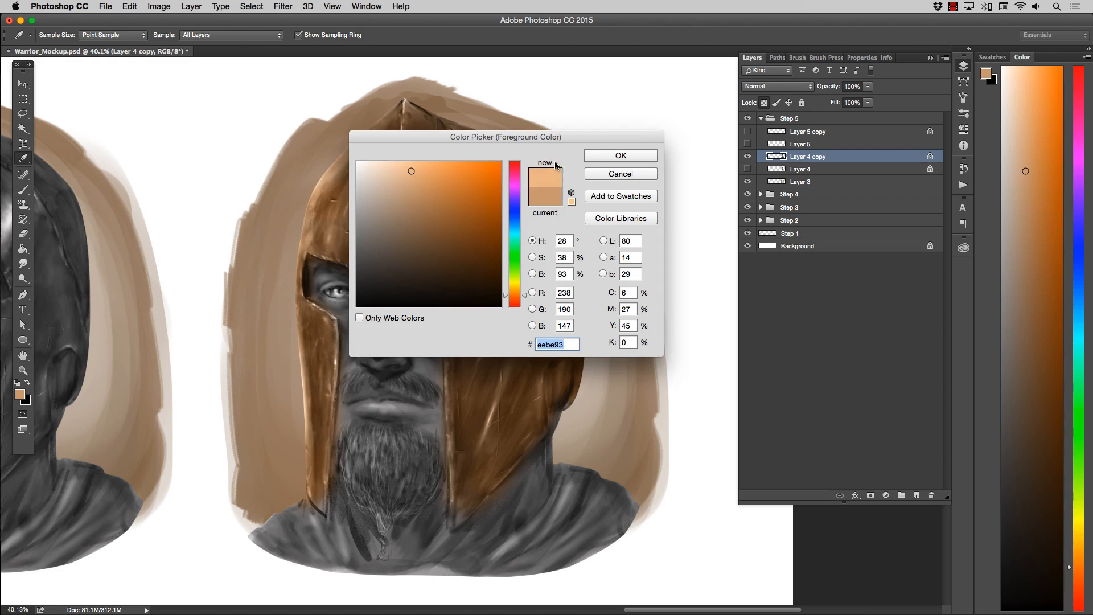
left_click(515, 296)
left_click(512, 301)
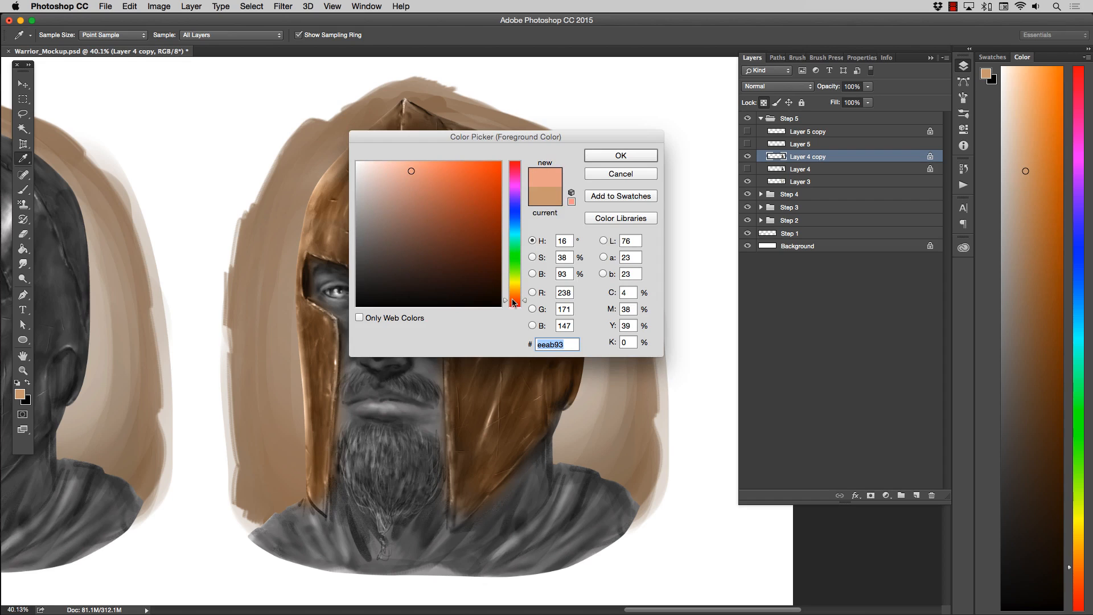
left_click(593, 157)
Step: Set the brush mode to Color Dodge and intensify the bright highlight on the right side of the helmet's forehead
left_click(128, 38)
mouse_move(121, 5)
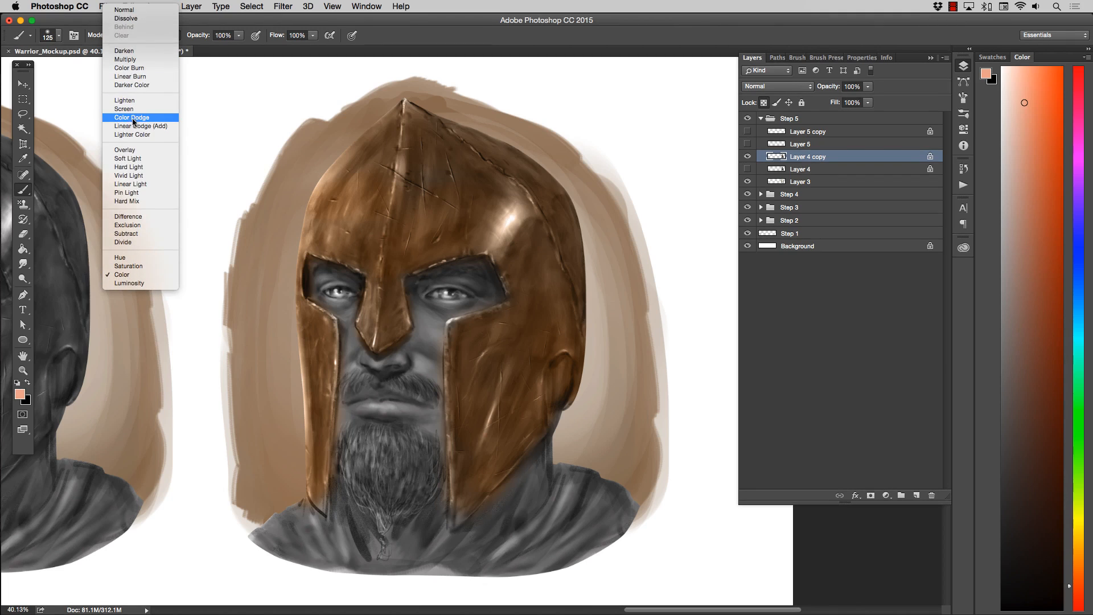
left_click(137, 117)
key("bracketright")
key("bracketright")
key("bracketright")
key("bracketright")
key("bracketright")
left_click_drag(514, 196, 494, 240)
key("bracketright")
key("bracketright")
key("bracketright")
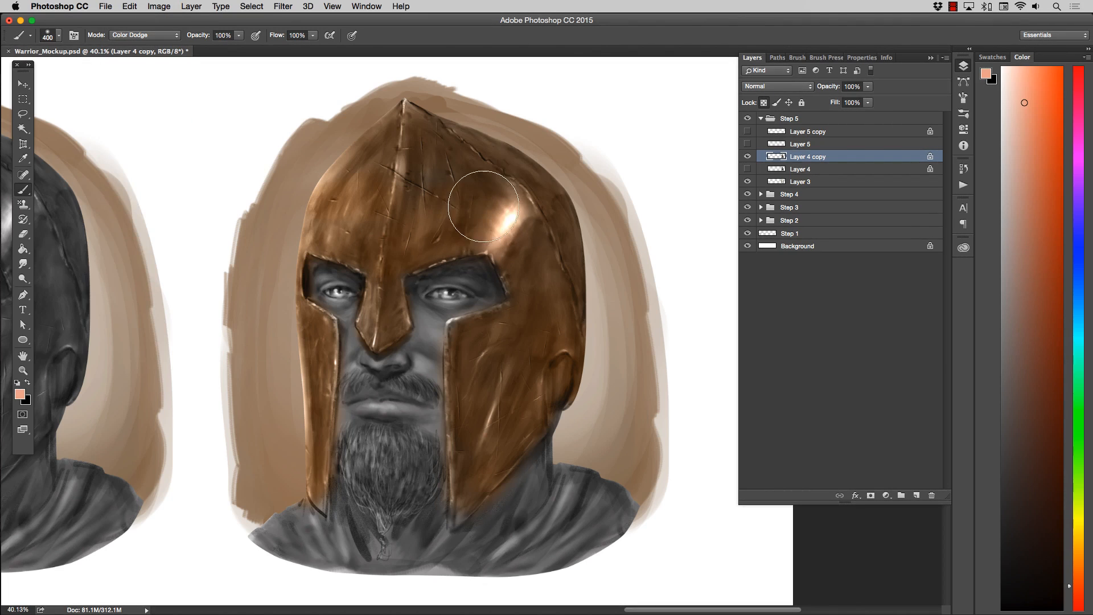
key("bracketleft")
key("bracketleft")
key("bracketleft")
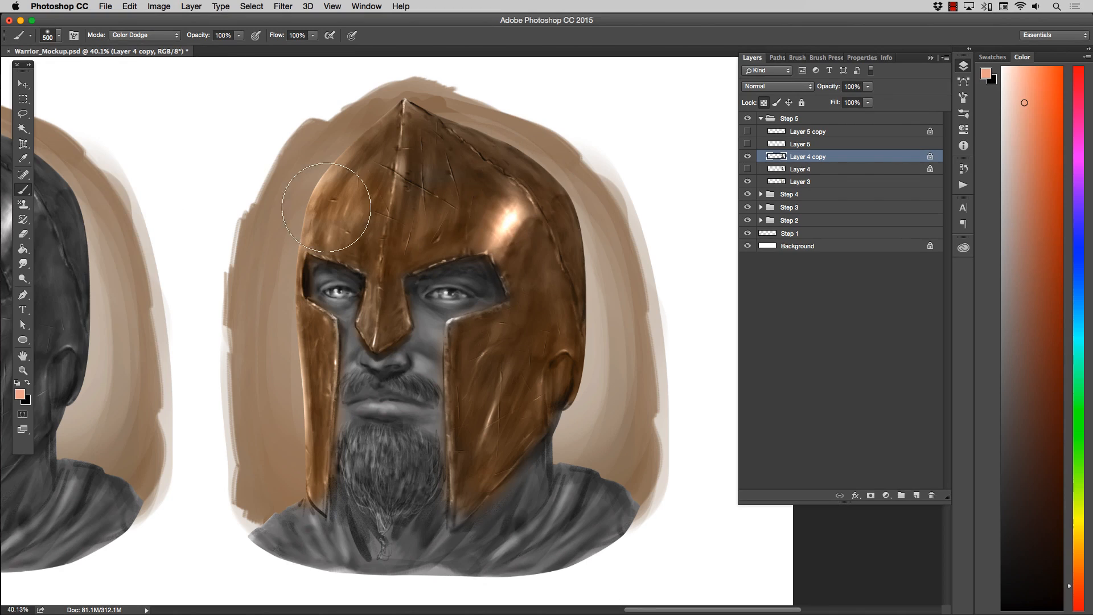
Step: Add subtle peach Color Dodge highlights across the helmet's left side, cheek guards, central ridge and nose guard, varying the brush size
key("bracketleft")
key("bracketleft")
key("bracketleft")
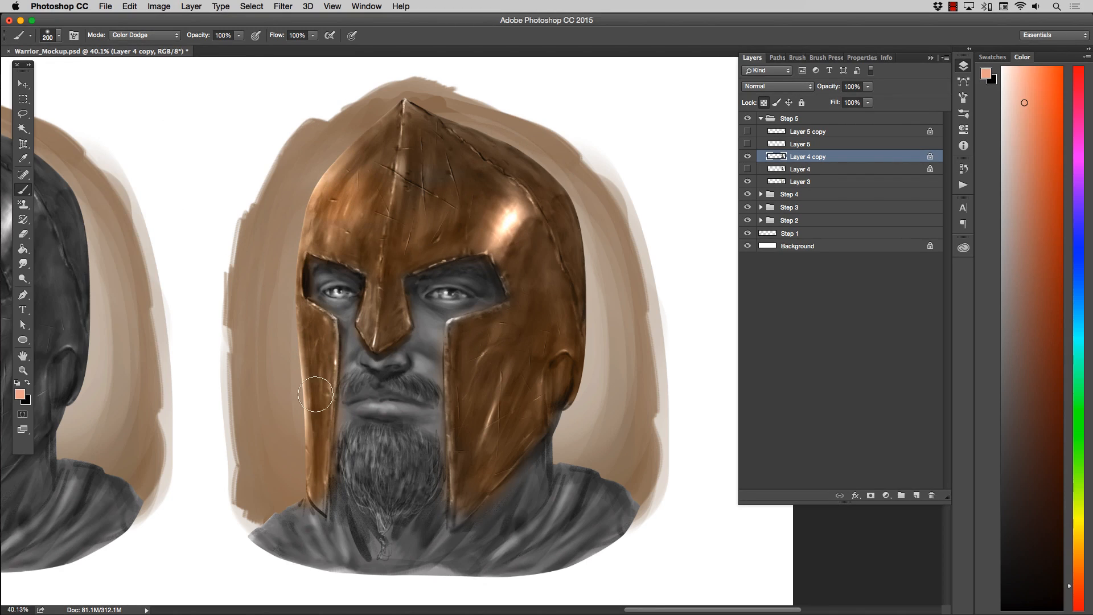
key("bracketright")
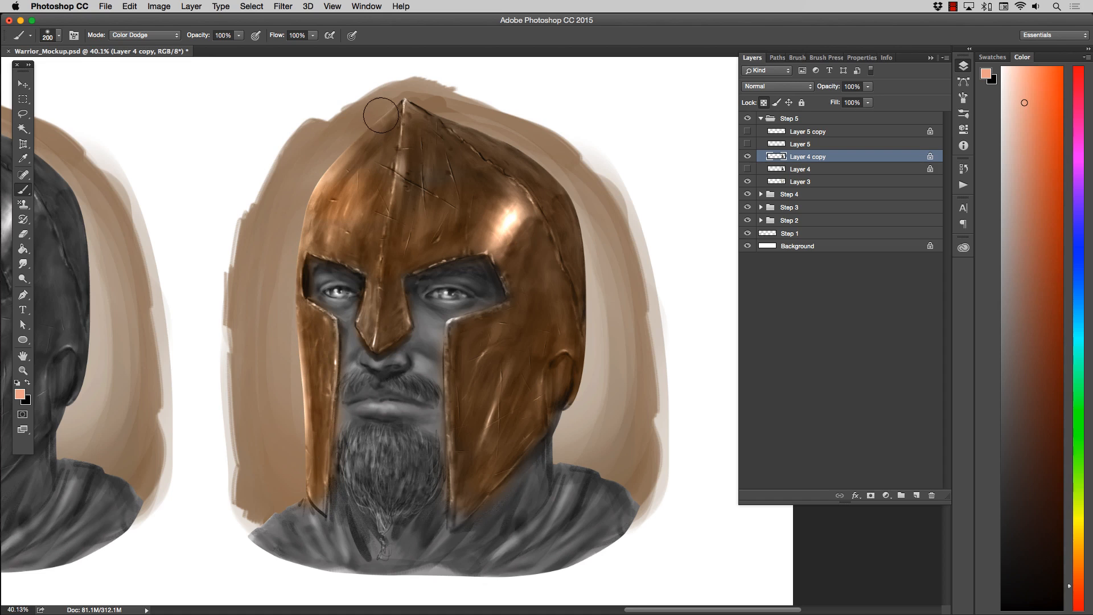
key("bracketleft")
key("bracketleft")
key("bracketleft")
key("bracketright")
key("bracketright")
key("bracketright")
key("bracketright")
key("bracketleft")
key("bracketleft")
key("bracketleft")
key("bracketleft")
key("bracketleft")
key("bracketleft")
key("bracketleft")
key("bracketleft")
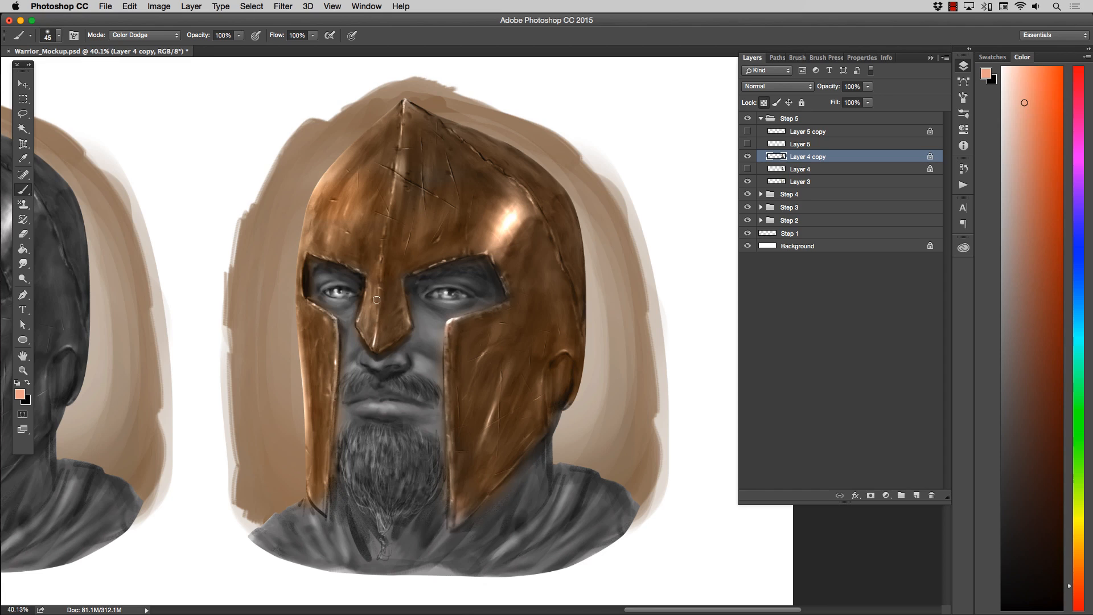
Step: Try a stronger peach Color Dodge glow on the left side of the helmet's forehead with a size 200 brush
key("bracketright")
key("bracketright")
key("bracketright")
key("bracketright")
key("bracketright")
key("bracketright")
key("bracketright")
key("bracketright")
key("bracketright")
left_click(342, 194)
left_click_drag(341, 195, 349, 225)
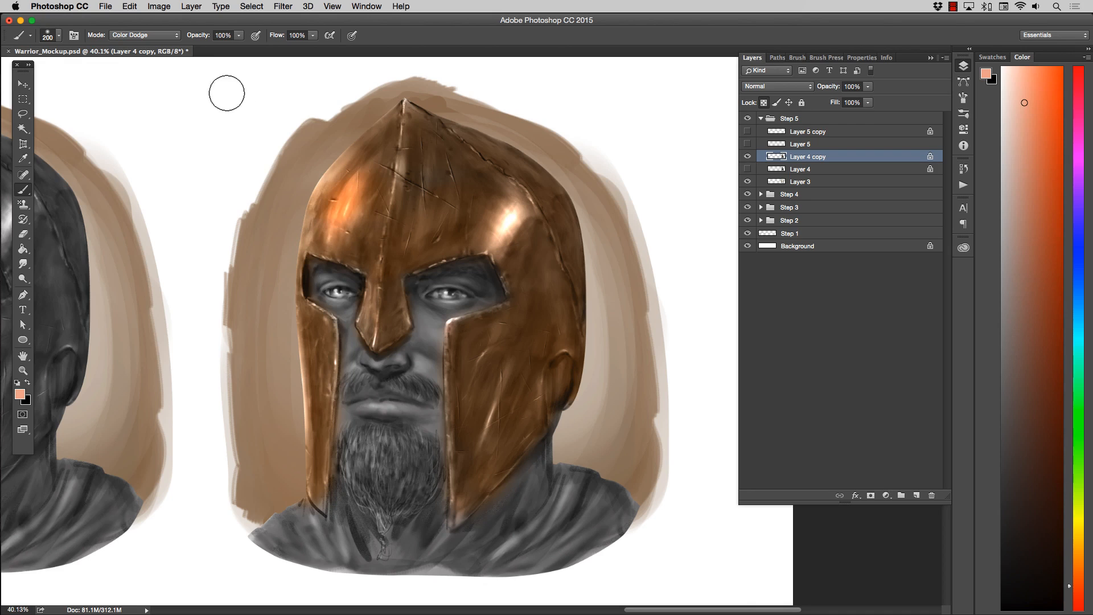
key("super+alt+z")
key("super+alt+z")
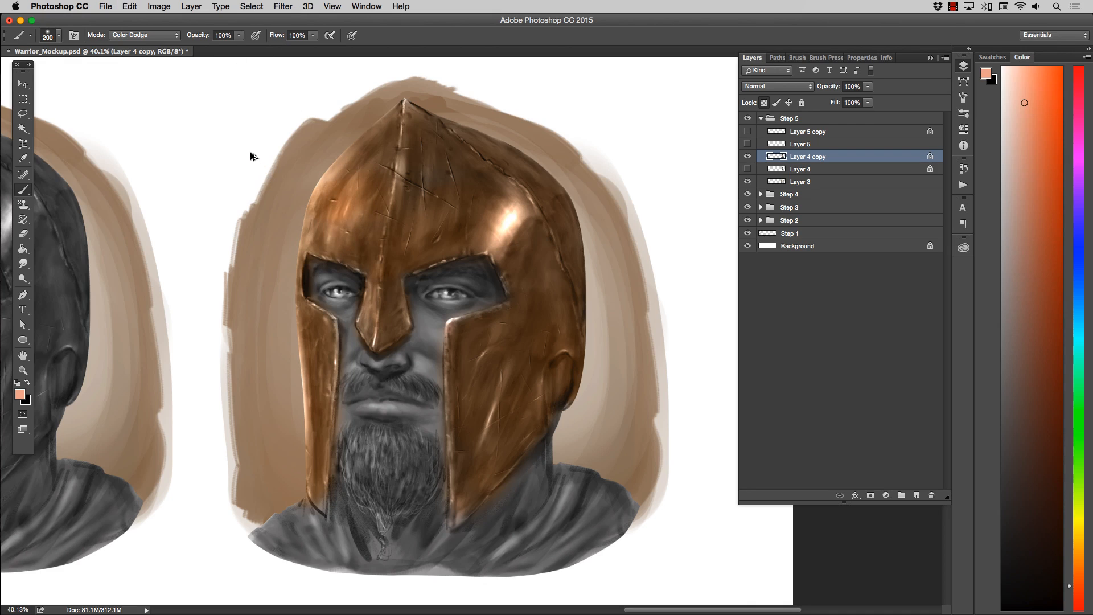
Step: Set the foreground color to a pale golden yellow, eed393
left_click(19, 394)
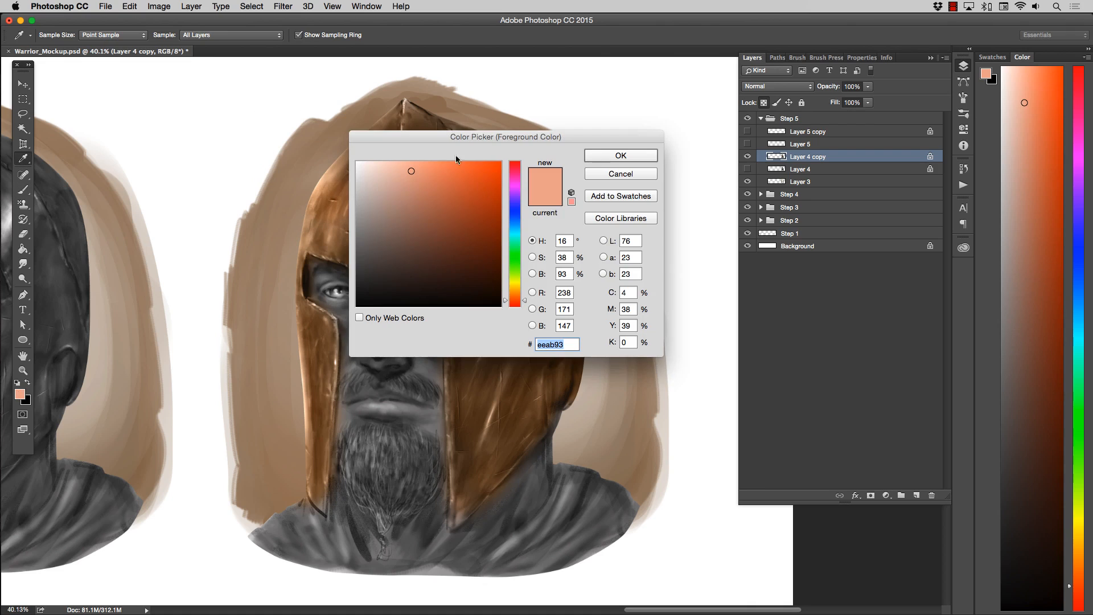
left_click(514, 288)
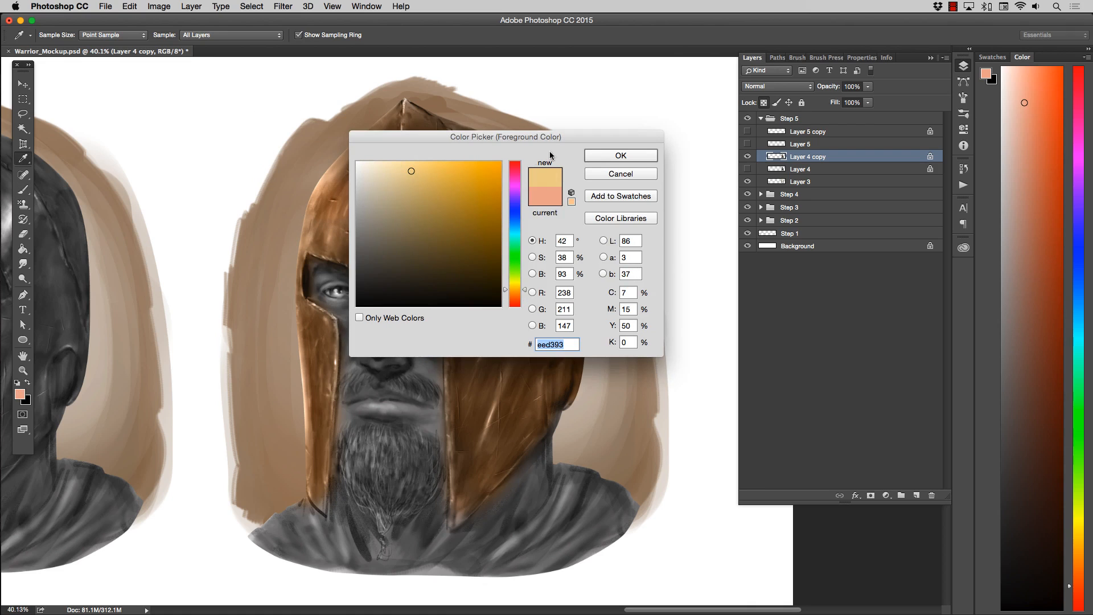
left_click(613, 156)
Step: Paint golden Color Dodge highlights along the helmet's left rim and the edges of both cheek guards
key("b")
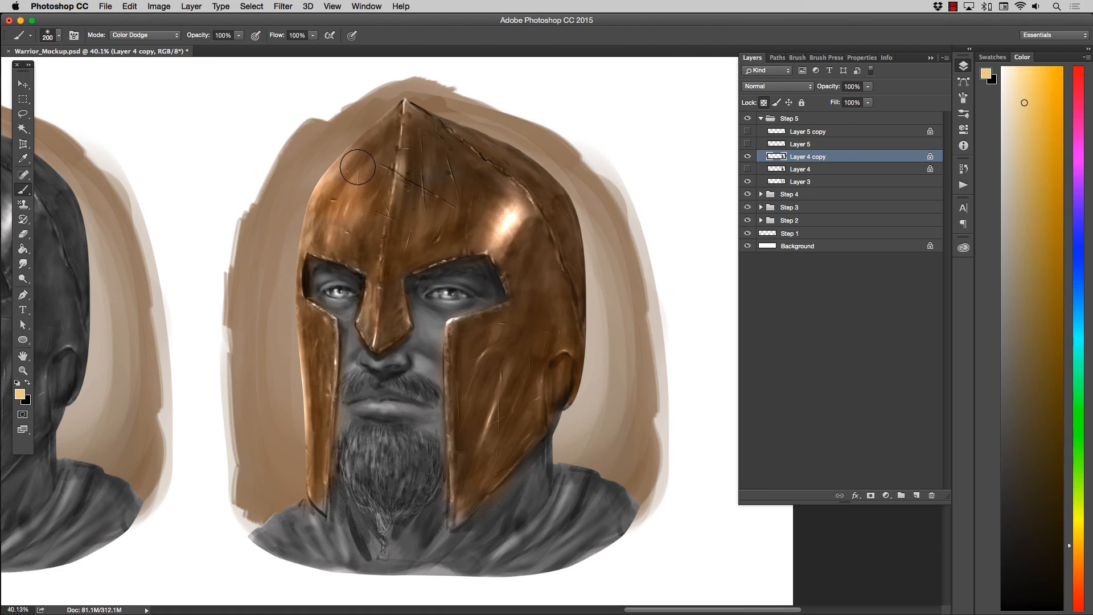
left_click_drag(368, 124, 301, 242)
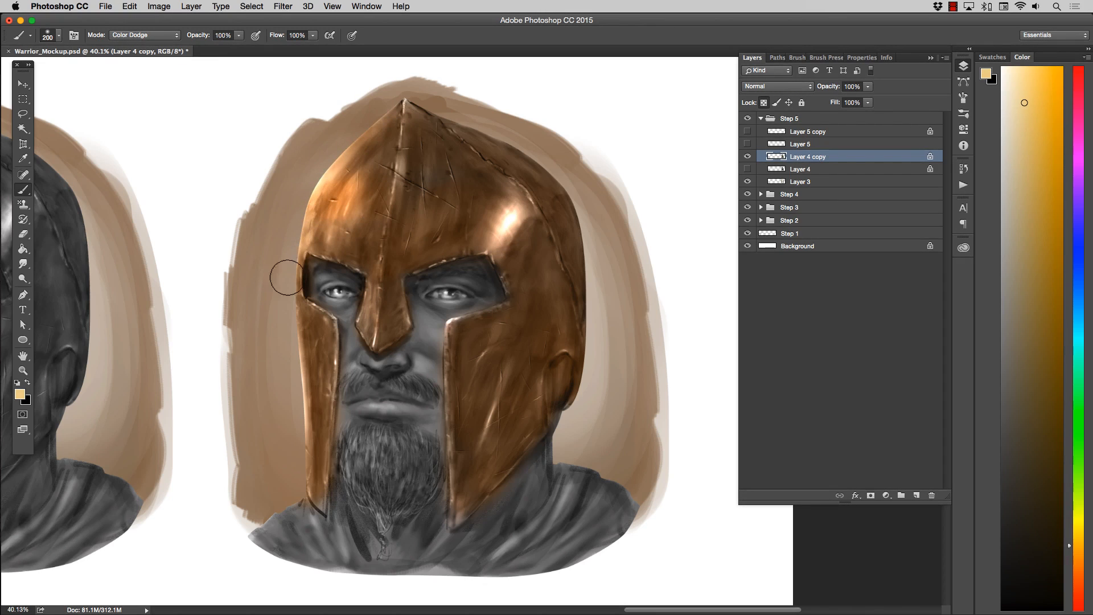
left_click_drag(290, 348, 296, 484)
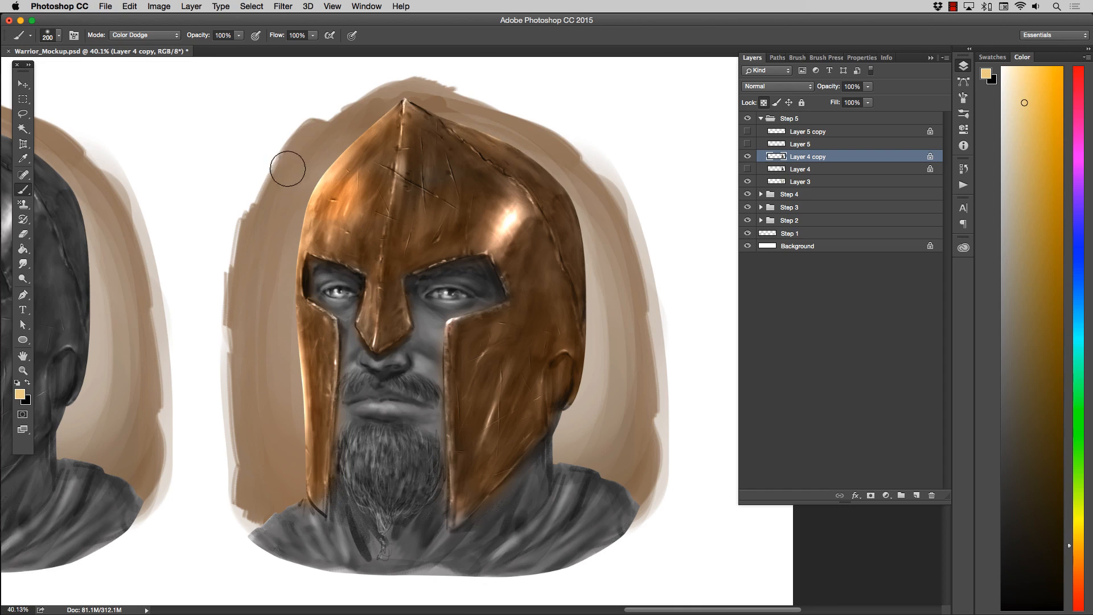
key("bracketleft")
key("bracketleft")
key("bracketleft")
key("bracketleft")
left_click_drag(448, 324, 449, 531)
key("bracketright")
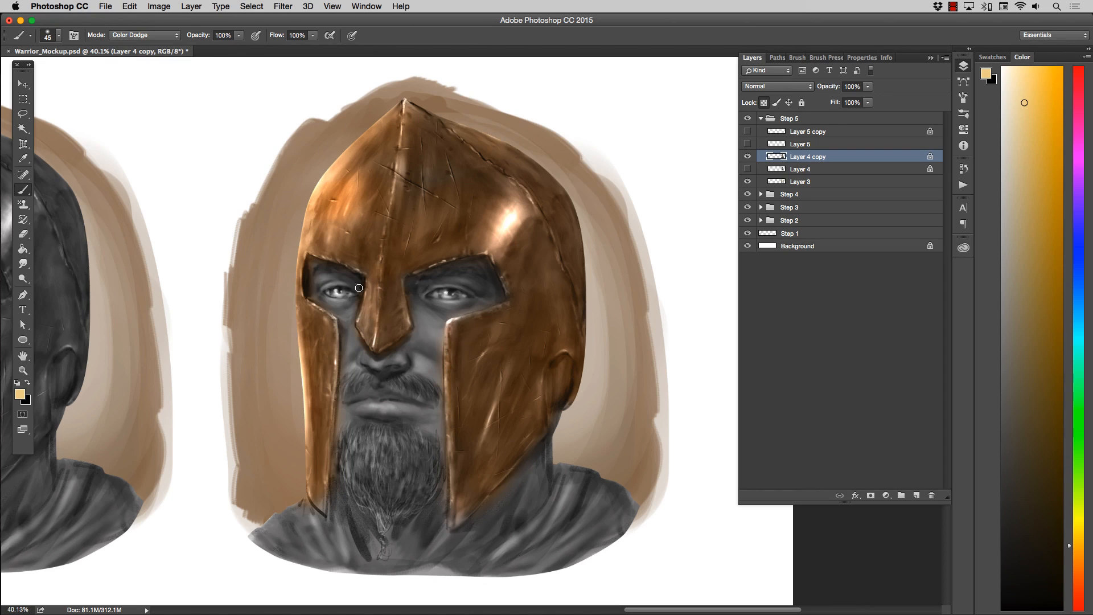
Step: Compare the helmet with Layer 4 copy hidden and shown, and lower that layer's saturation to -23 with Hue/Saturation
left_click(23, 370)
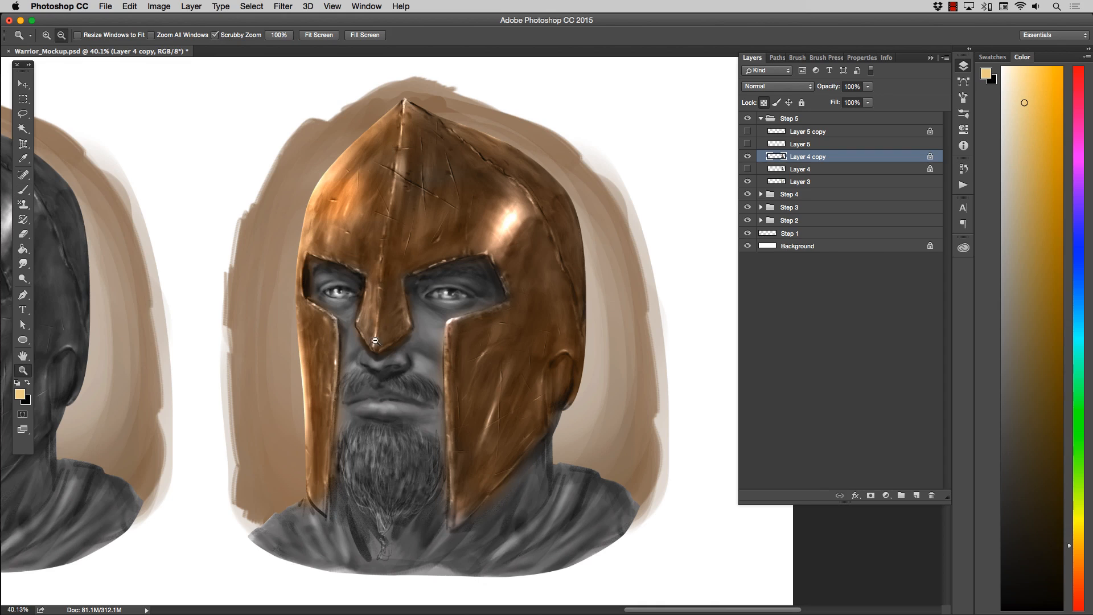
left_click_drag(385, 335, 325, 344)
left_click_drag(390, 366, 413, 204)
left_click(748, 157)
left_click(747, 157)
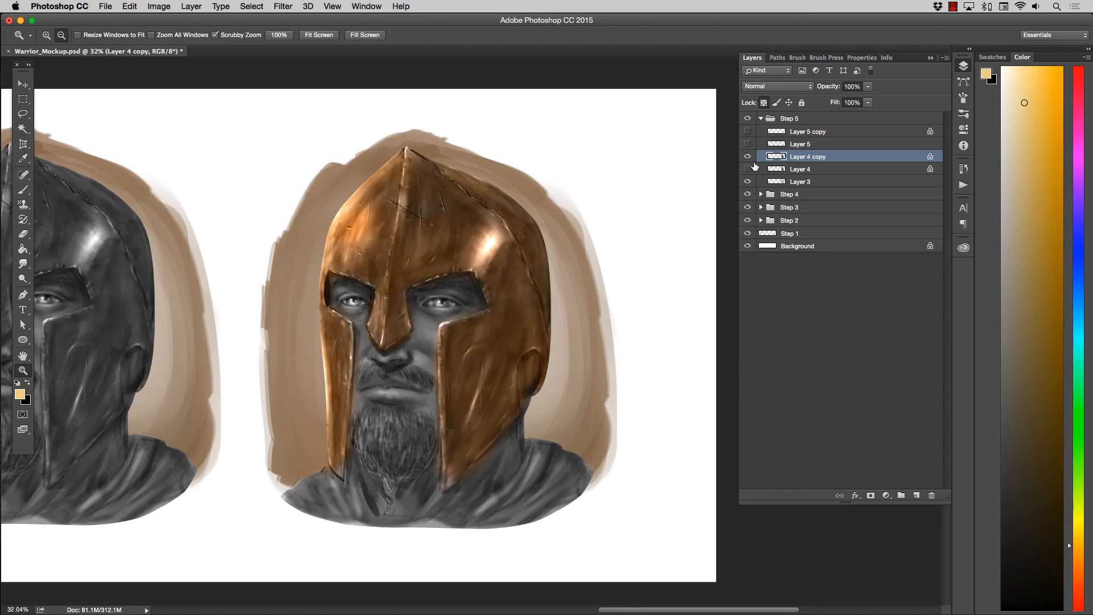
left_click(159, 6)
mouse_move(206, 38)
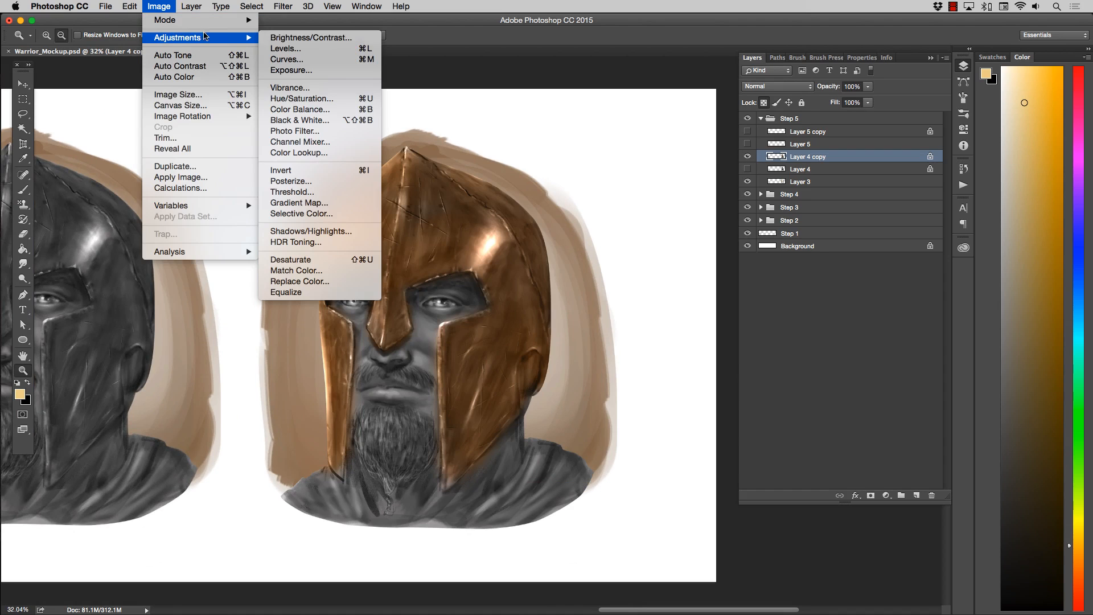
left_click(296, 99)
left_click_drag(658, 244, 650, 246)
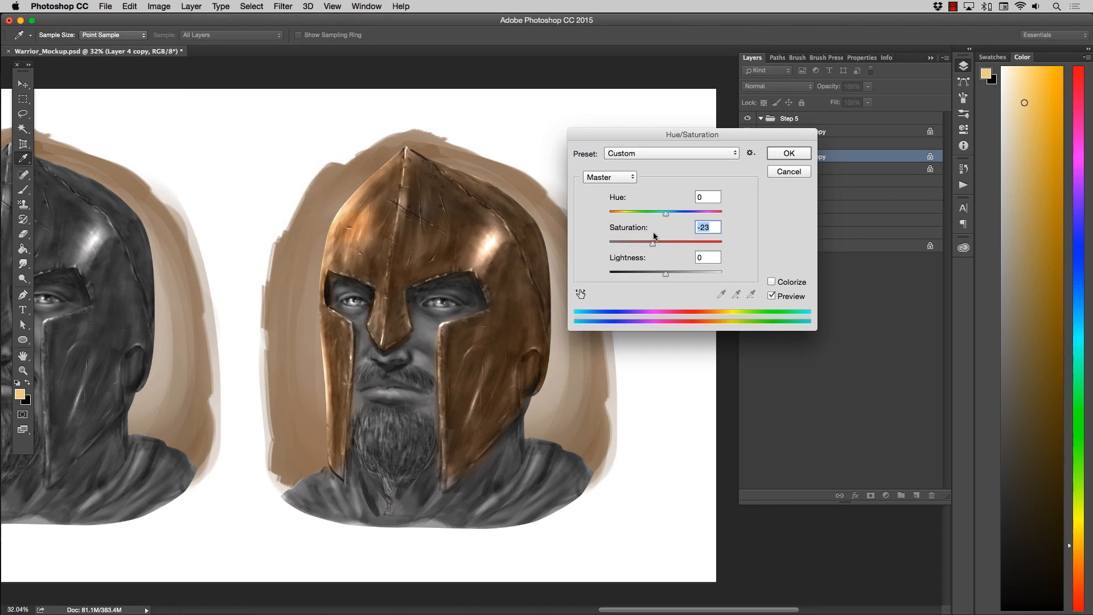
left_click(789, 153)
Step: Duplicate Layer 4 copy and name the duplicate LS
left_click_drag(441, 316, 476, 384)
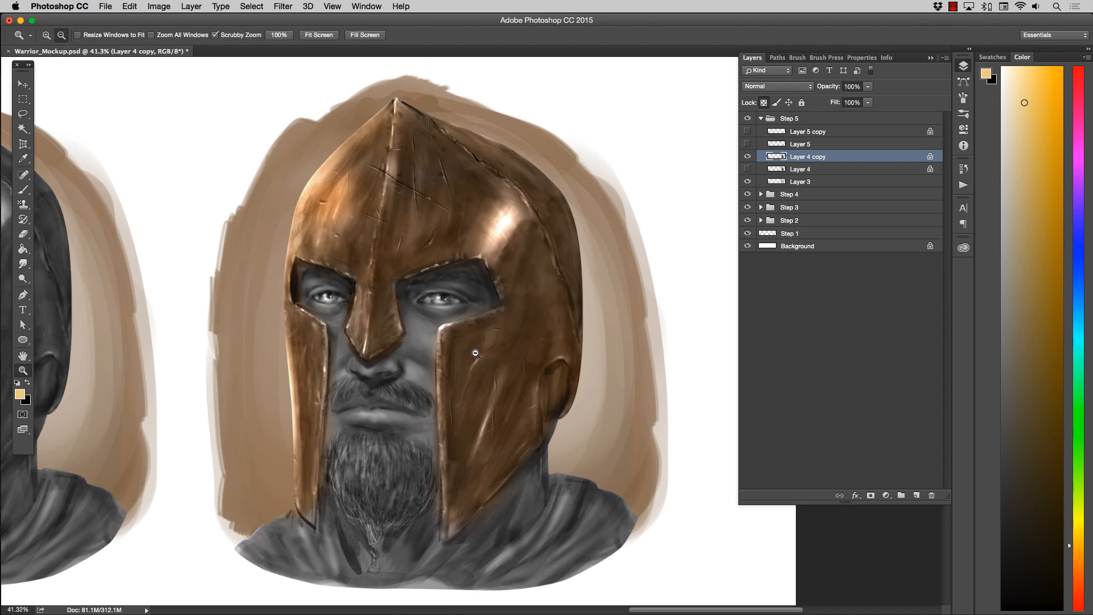
left_click_drag(486, 341, 462, 343)
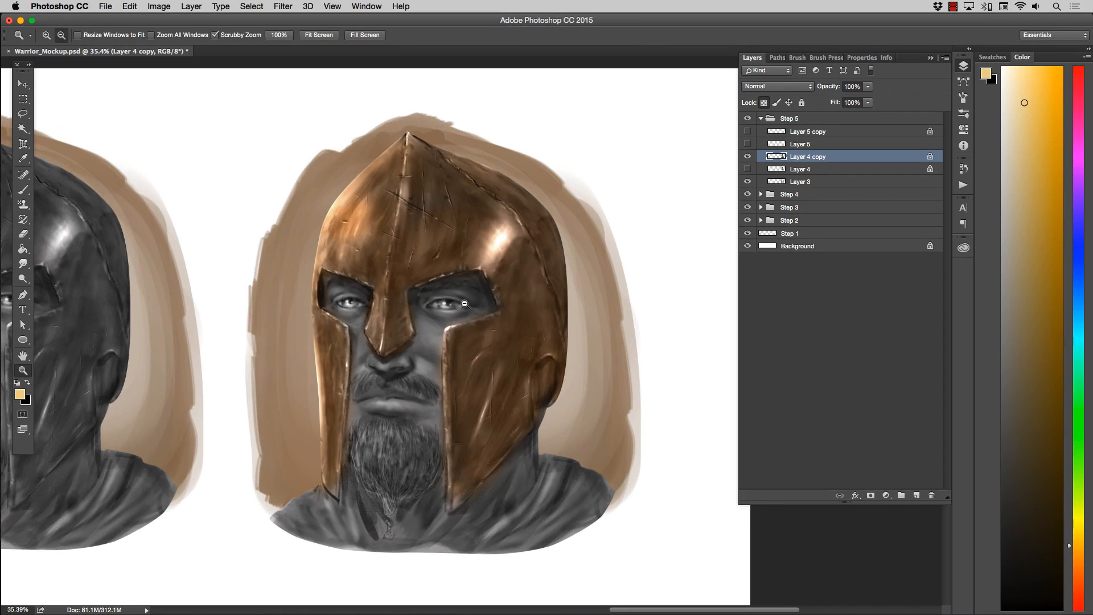
left_click(516, 236, "alt+super")
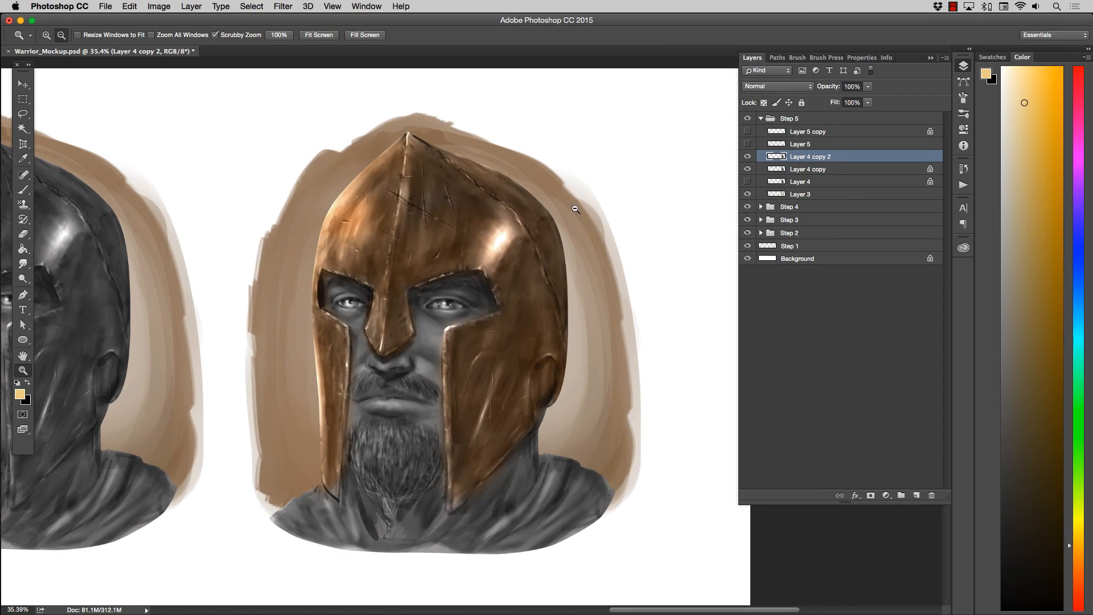
double_click(818, 155)
type("LS")
key("Return")
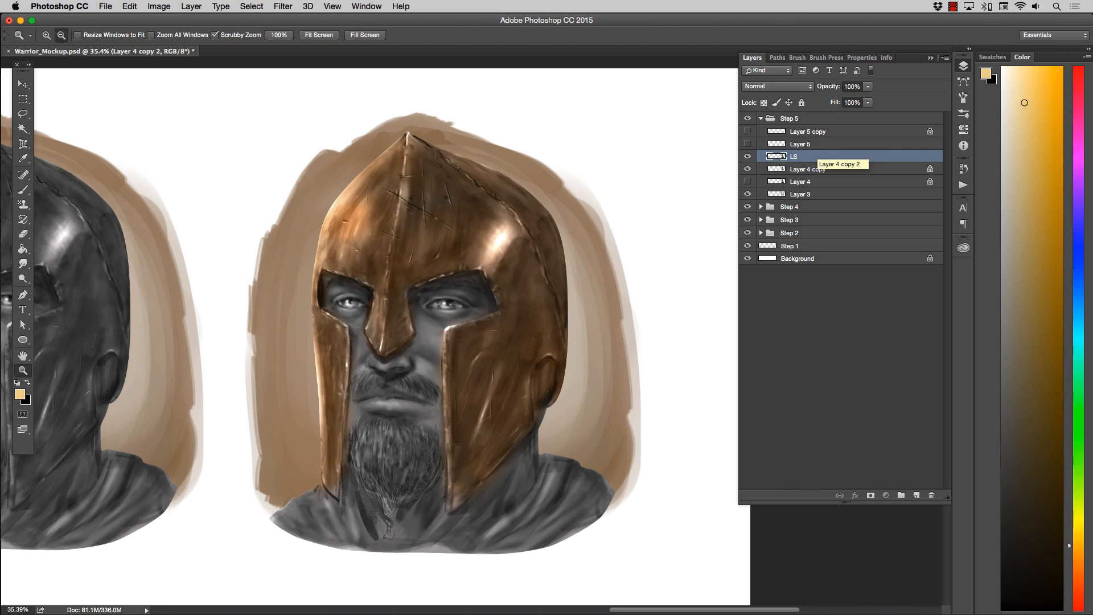
Step: Rename Layer 4 copy as Brighter VS and make the LS layer active
double_click(802, 168)
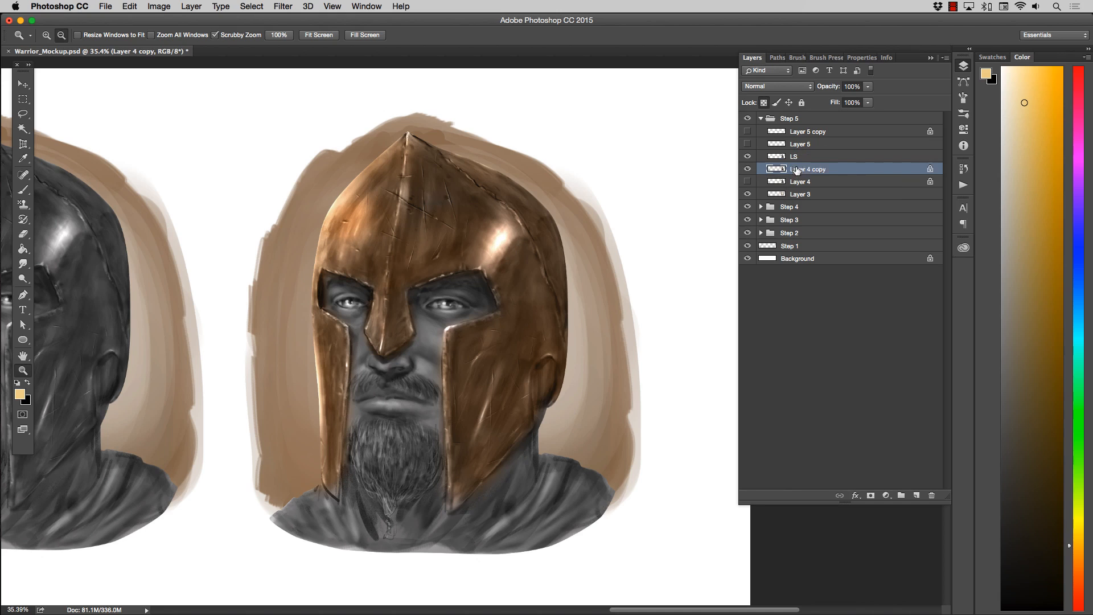
type("Brighter V")
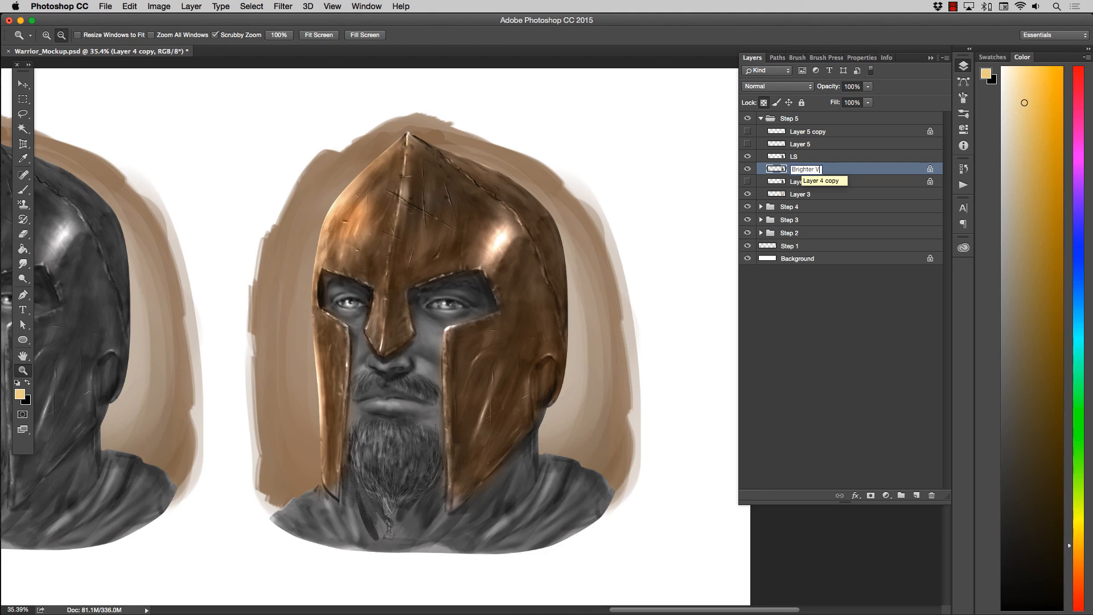
type("S")
key("Return")
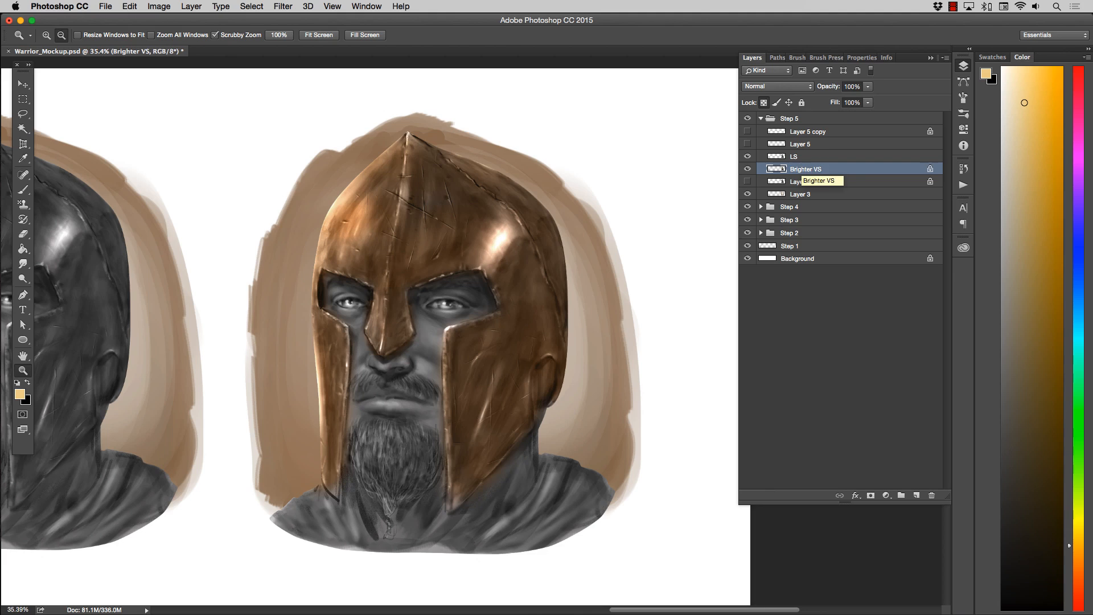
left_click(801, 156)
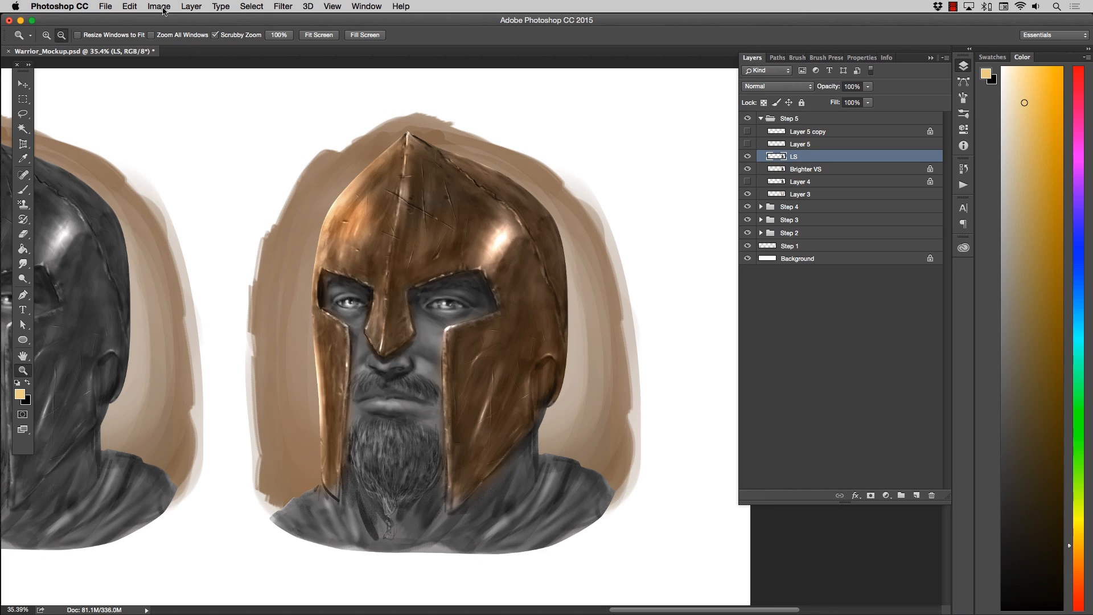
left_click(161, 8)
mouse_move(165, 38)
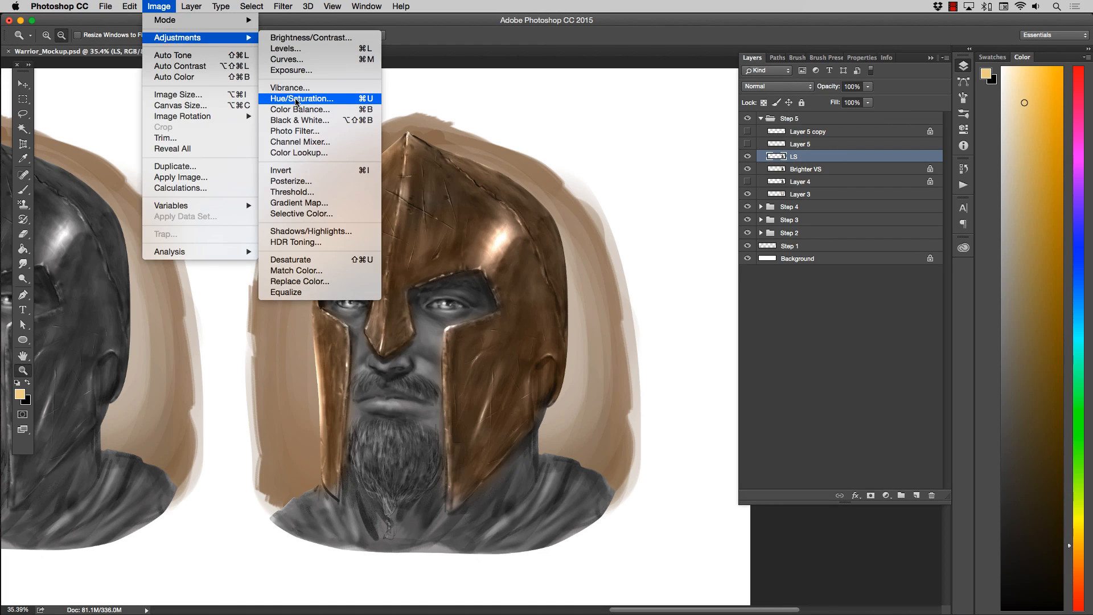
left_click(824, 170)
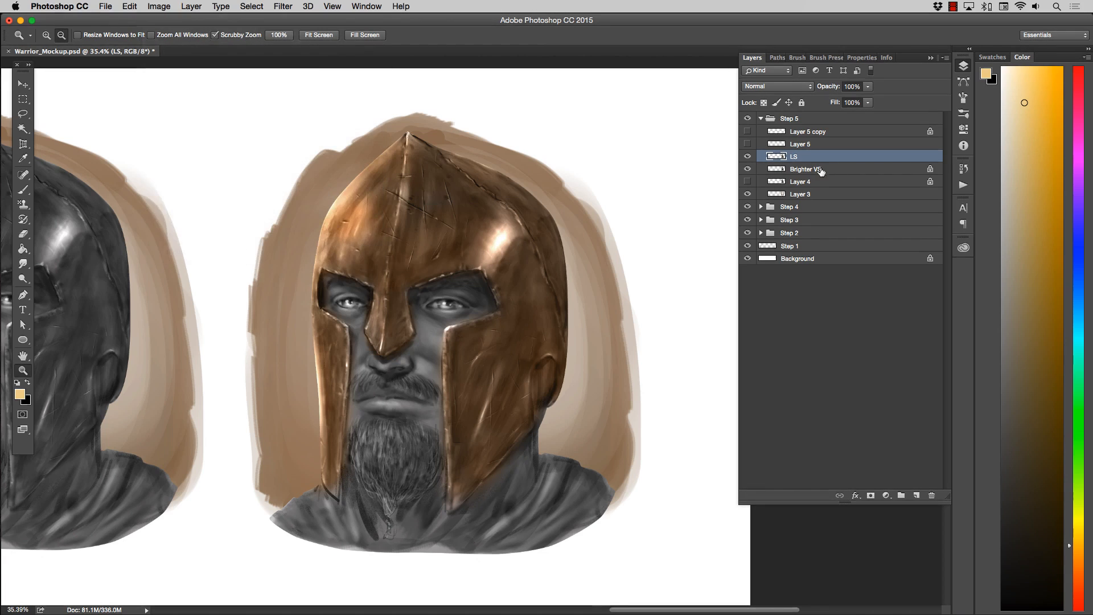
Step: Raise the saturation of the Brighter VS layer slightly with a Hue/Saturation adjustment
left_click(831, 169)
left_click(159, 7)
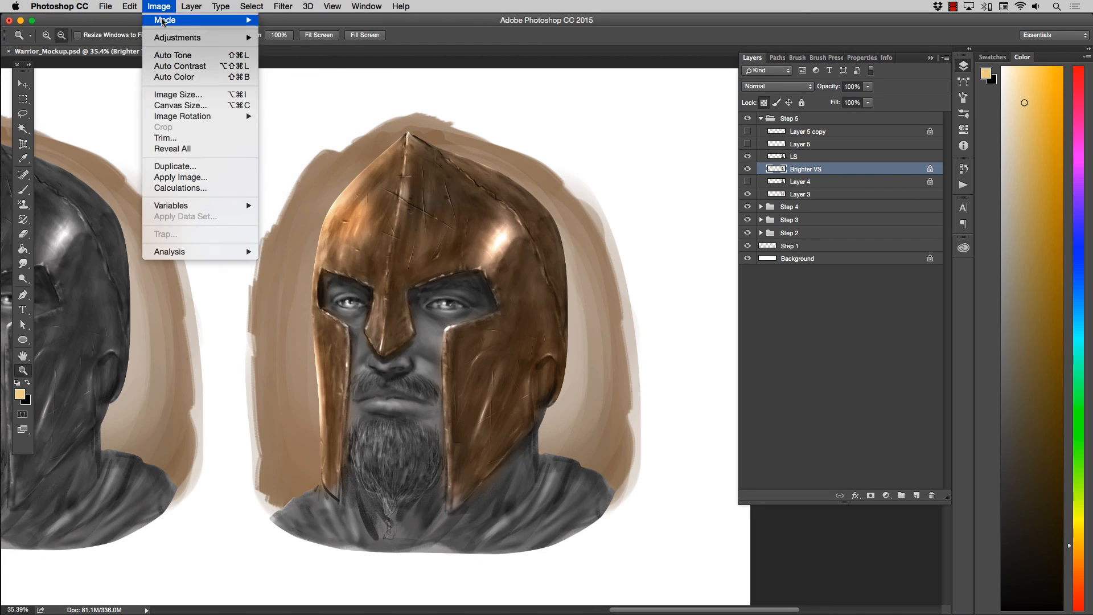
mouse_move(171, 38)
left_click(288, 96)
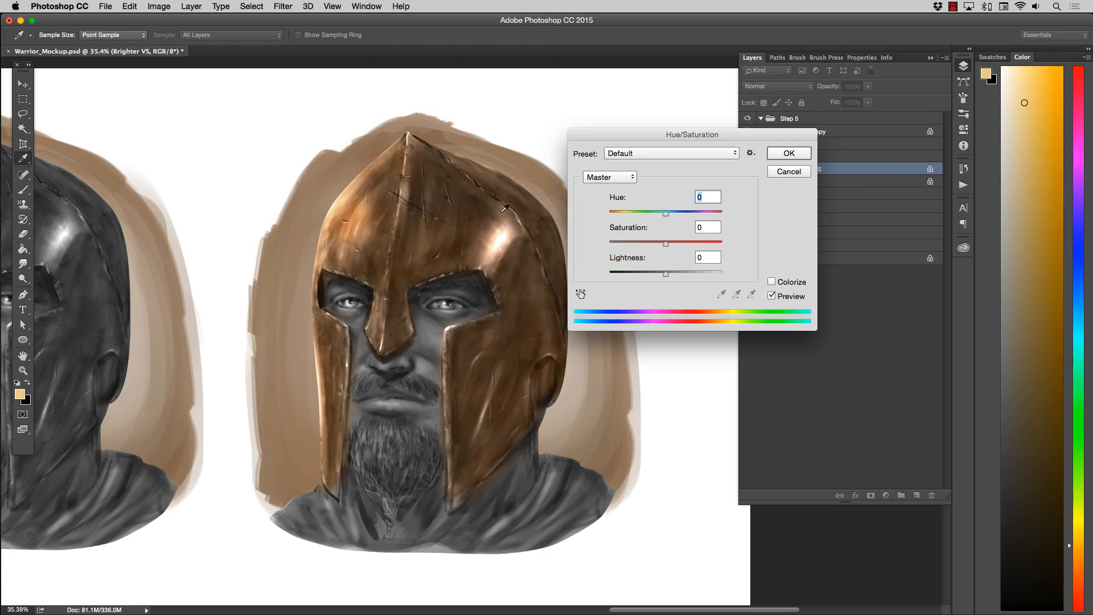
left_click_drag(679, 247, 686, 246)
left_click(788, 153)
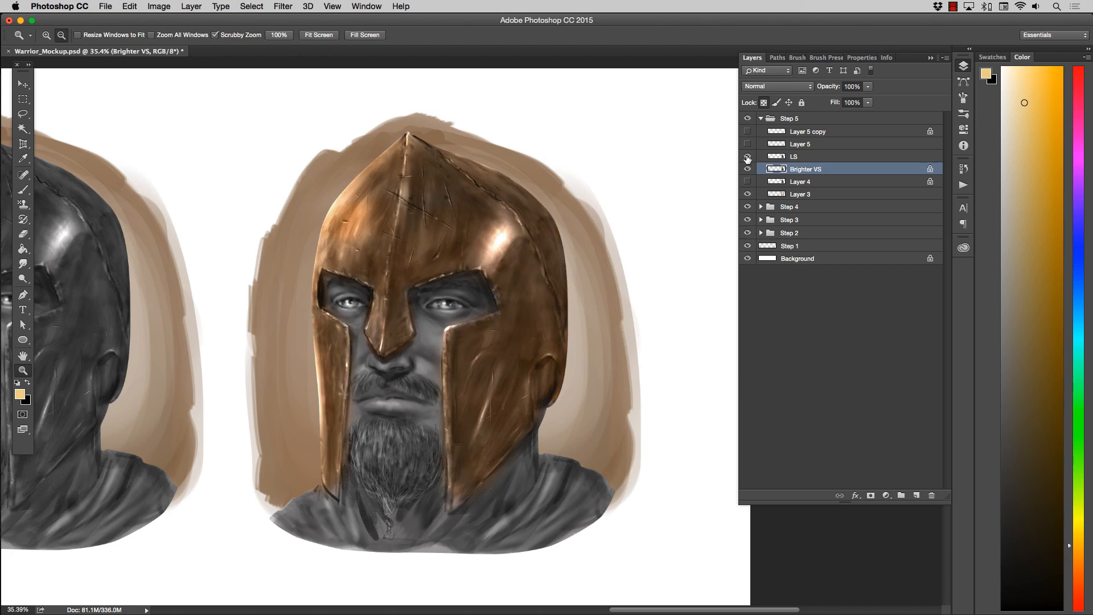
Step: Make the LS layer active and ready the Eraser with an enlarged brush
left_click(801, 157)
key("e")
key("bracketright")
key("bracketright")
key("bracketright")
key("bracketright")
key("bracketright")
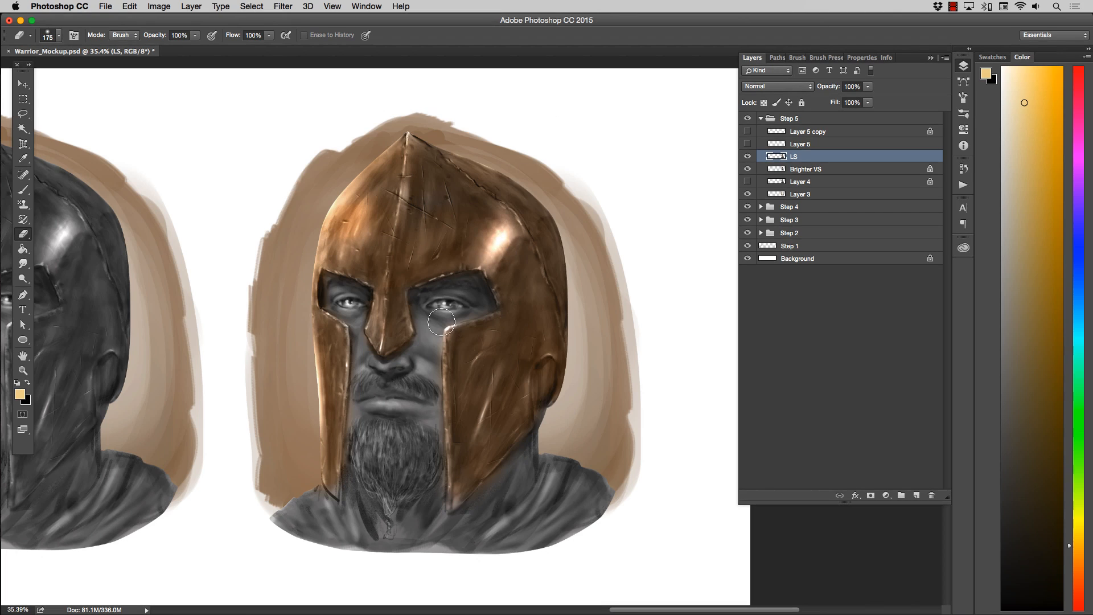
key("bracketleft")
key("bracketleft")
key("bracketright")
Step: Compare the helmet with the LS layer hidden and shown, and view all five heads together
left_click(747, 157)
left_click(747, 157)
left_click(23, 371)
left_click(370, 361, "alt")
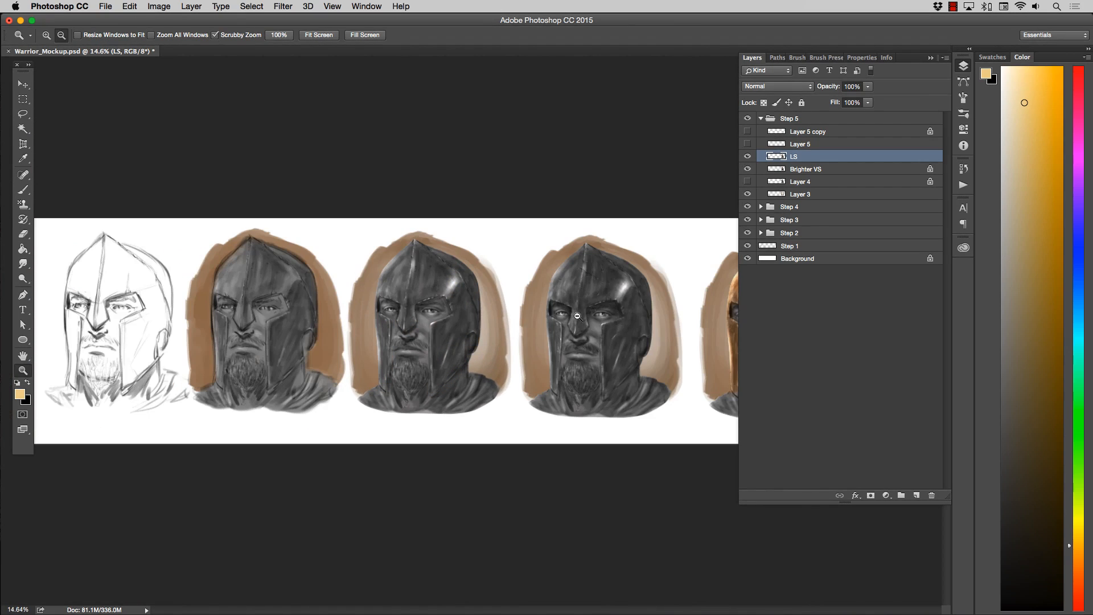
left_click(963, 67)
mouse_move(664, 346)
left_mouse_down()
mouse_move(645, 344)
mouse_move(658, 335)
left_mouse_up()
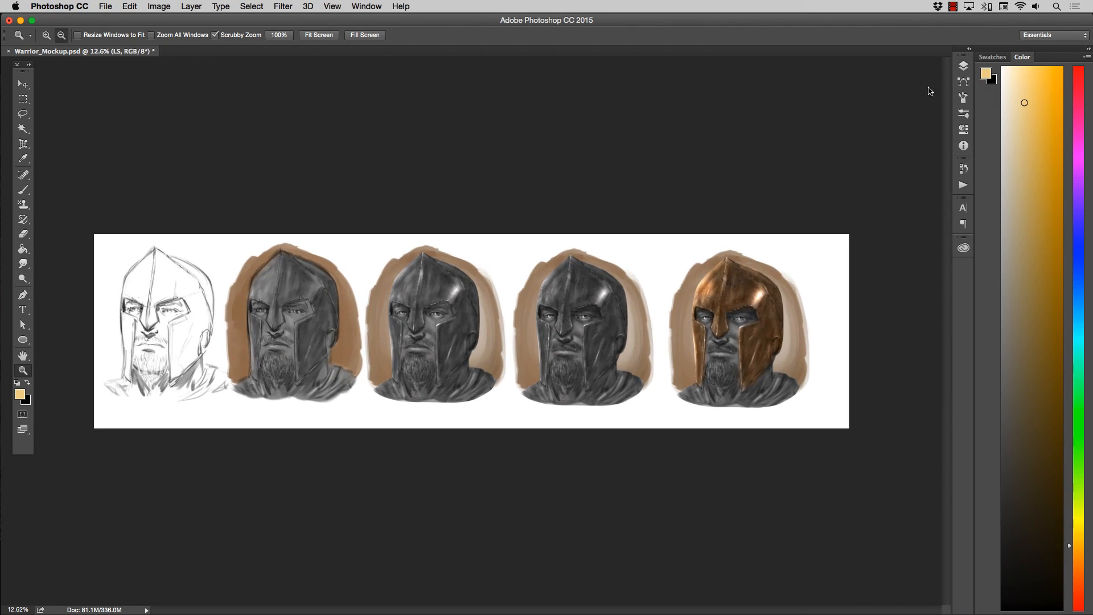
Step: Compare the helmet versions by toggling layer visibility, and hide the Brighter VS layer
left_click(963, 66)
left_click(750, 169)
left_click(749, 170)
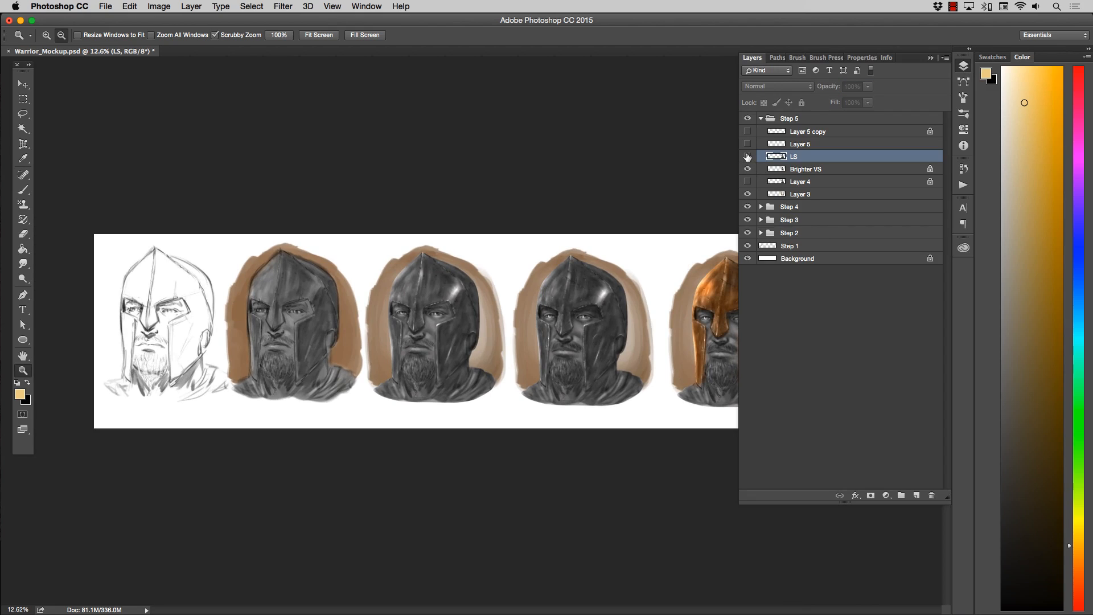
left_click(749, 170)
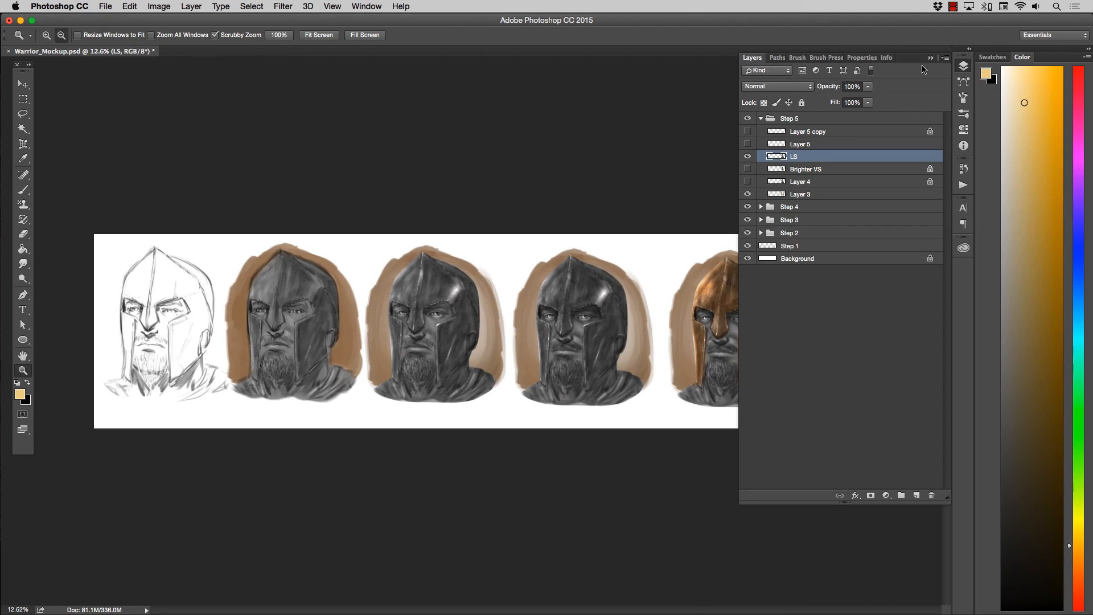
left_click(963, 66)
left_click_drag(810, 288, 822, 305)
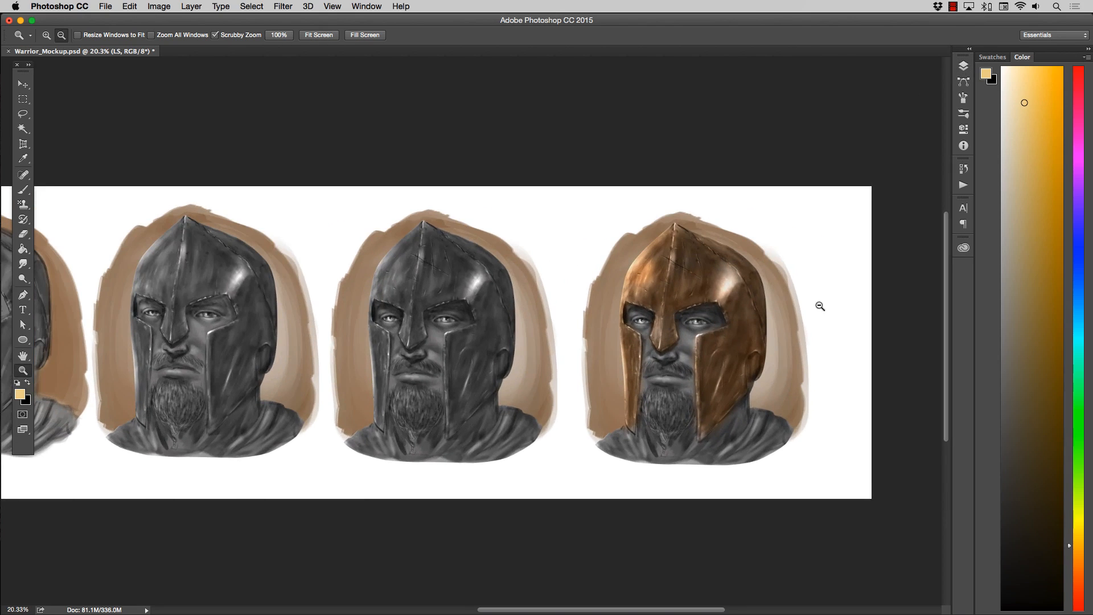
Step: Lower the saturation of the LS layer's helmet to -24 with Hue/Saturation
left_click(964, 66)
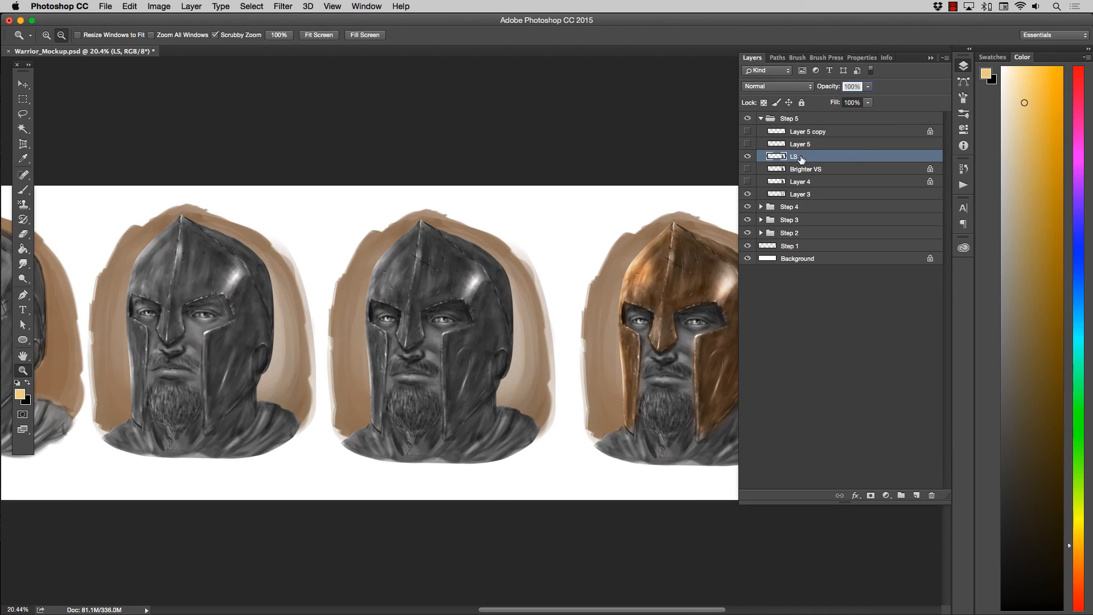
left_click(962, 67)
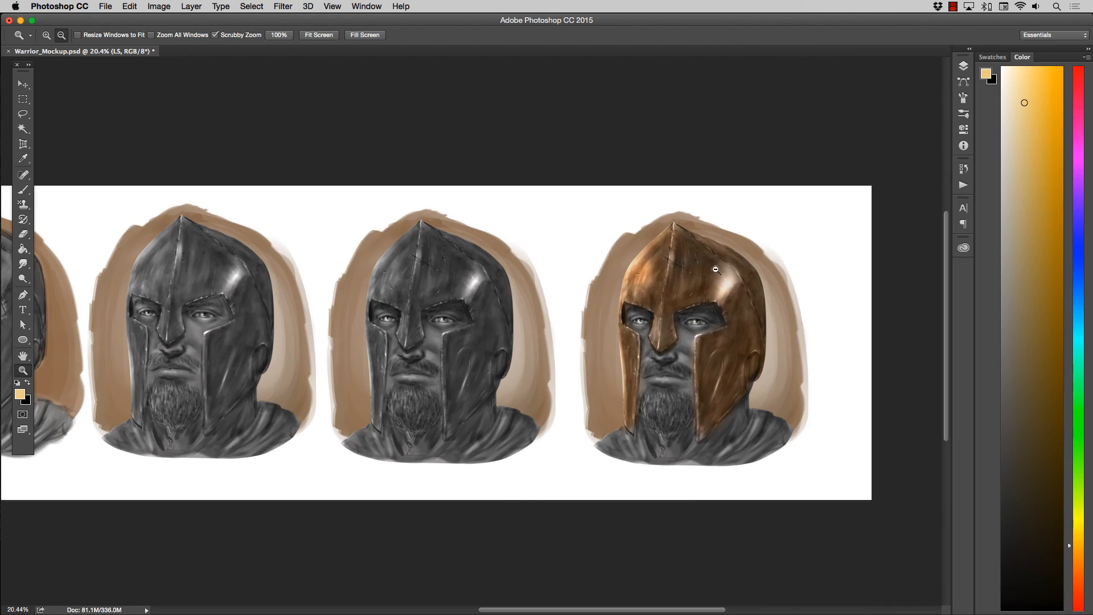
mouse_move(803, 350)
left_mouse_down()
mouse_move(825, 342)
mouse_move(789, 335)
left_mouse_up()
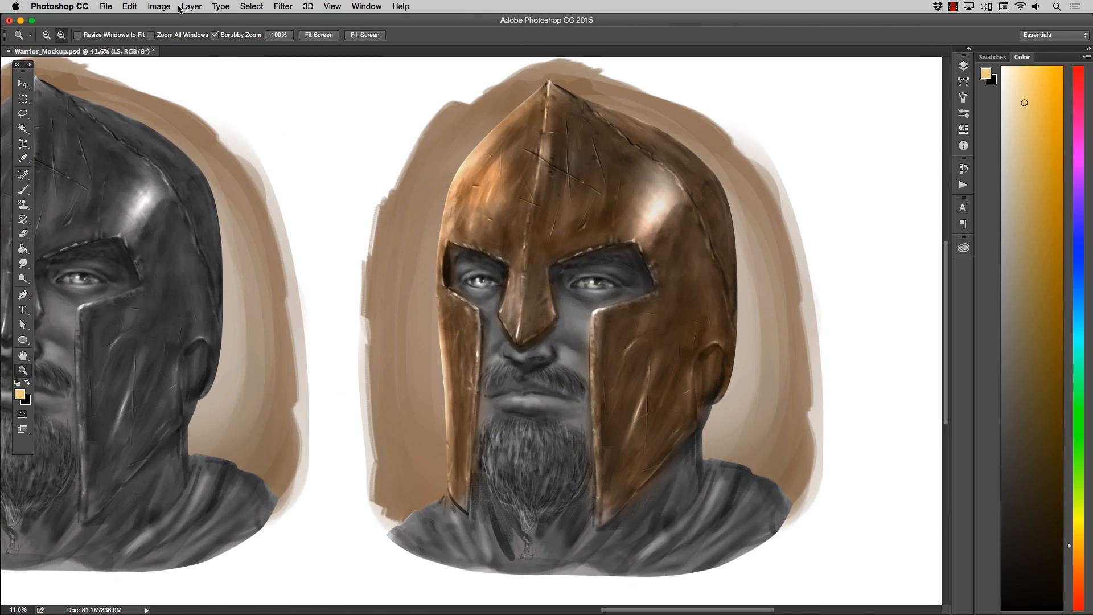
left_click(159, 7)
mouse_move(228, 38)
left_click(292, 98)
left_click(652, 242)
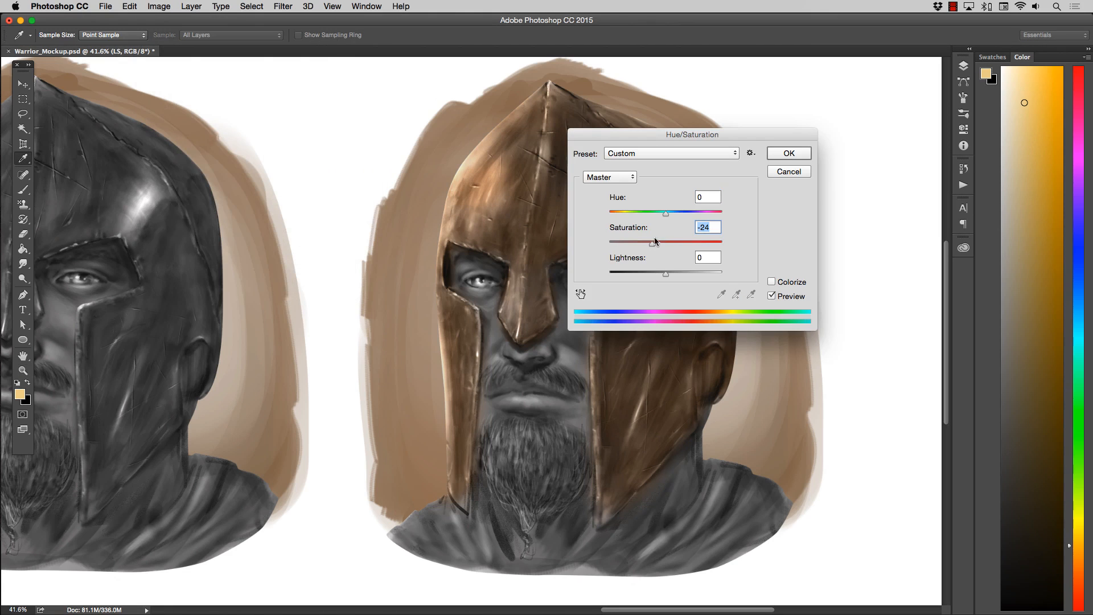
left_click(777, 154)
Step: Adjust the LS layer's helmet with Brightness/Contrast, setting brightness to -8 and contrast to 21
key("z")
scroll(653, 246, "down", 6)
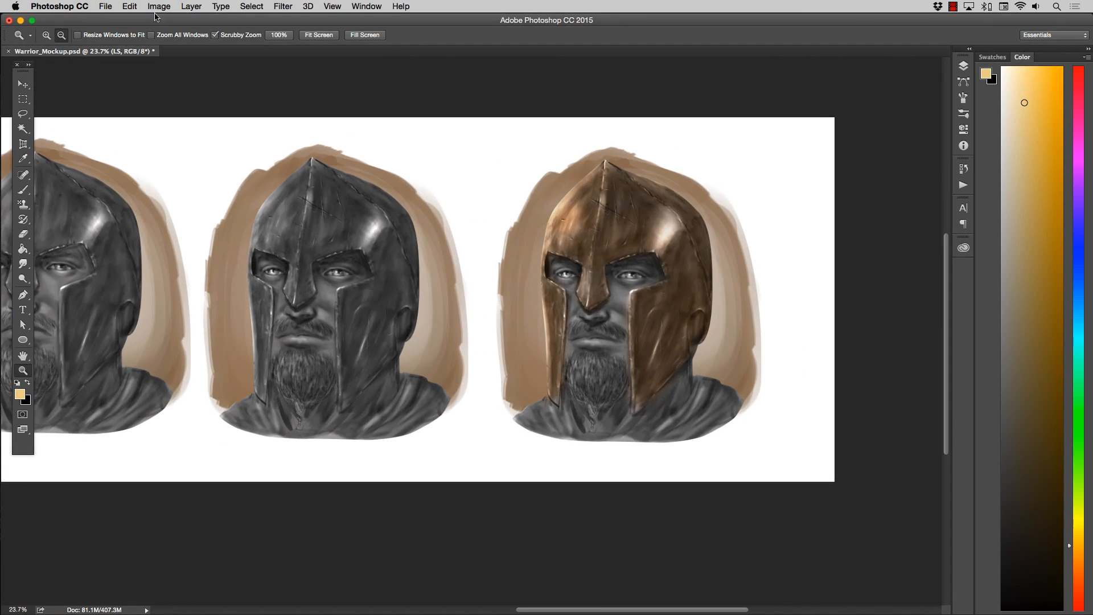
left_click(158, 7)
mouse_move(163, 39)
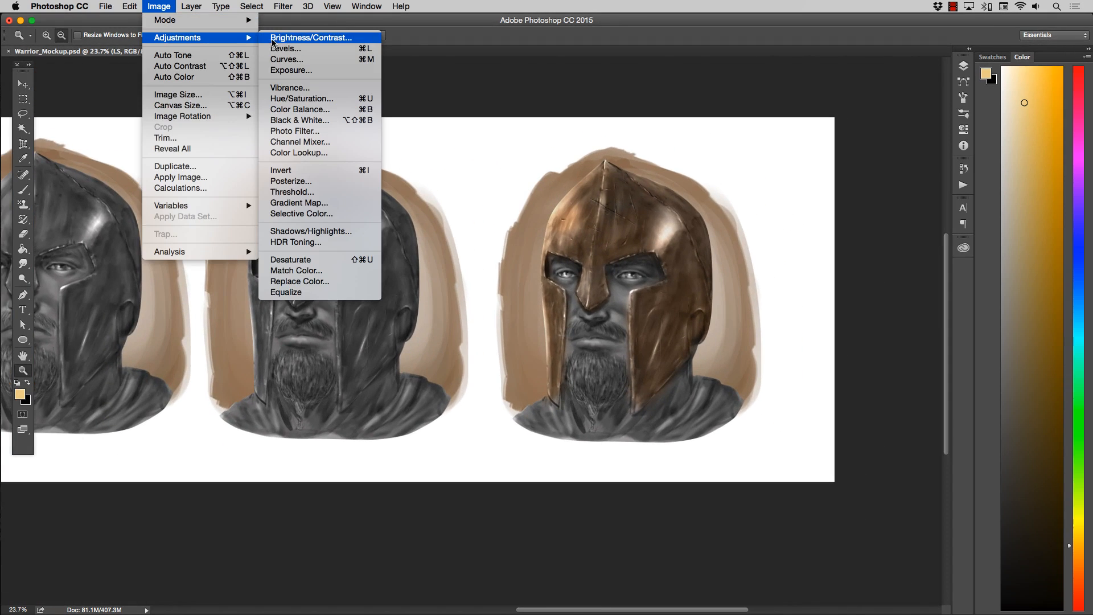
left_click(274, 38)
left_click_drag(507, 167, 750, 75)
left_click_drag(750, 137, 759, 107)
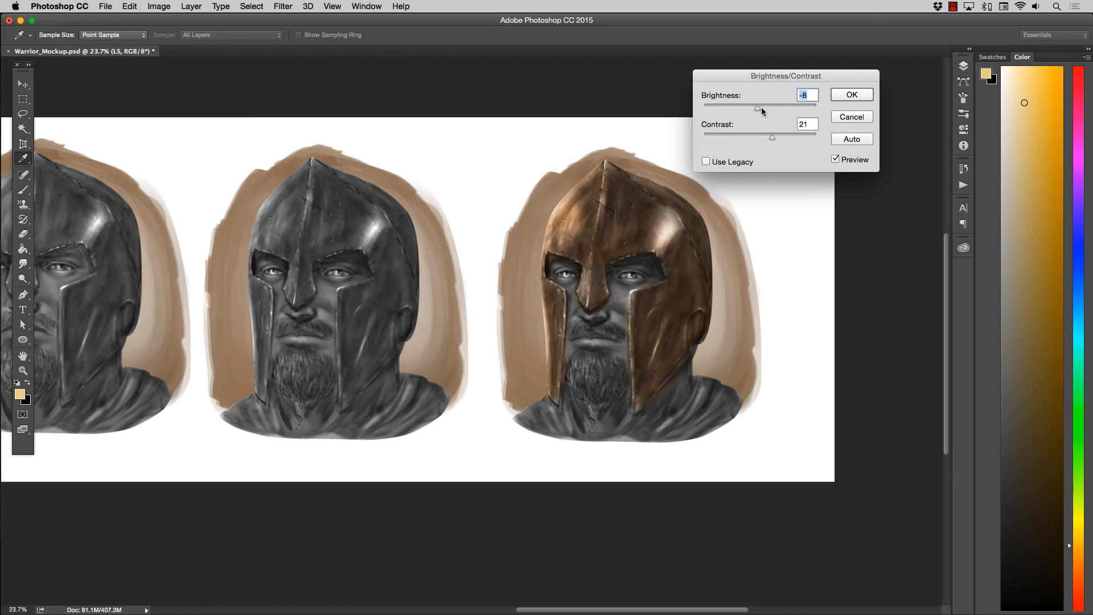
left_click(855, 96)
key("z")
left_click_drag(736, 280, 700, 299)
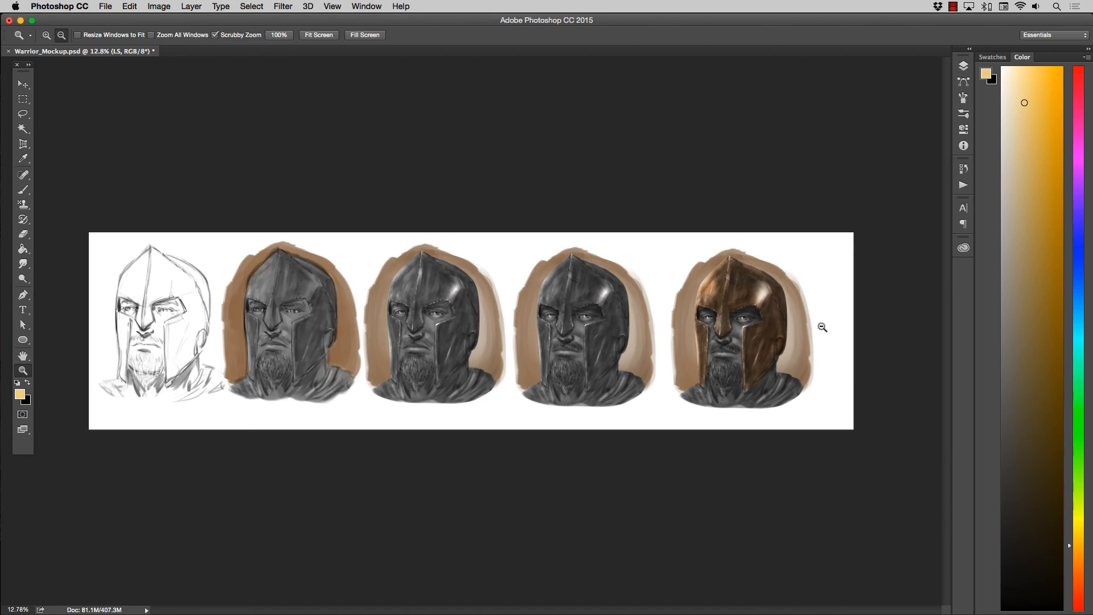
left_click_drag(821, 321, 835, 326)
mouse_move(811, 366)
left_mouse_down()
mouse_move(825, 366)
mouse_move(826, 378)
left_mouse_up()
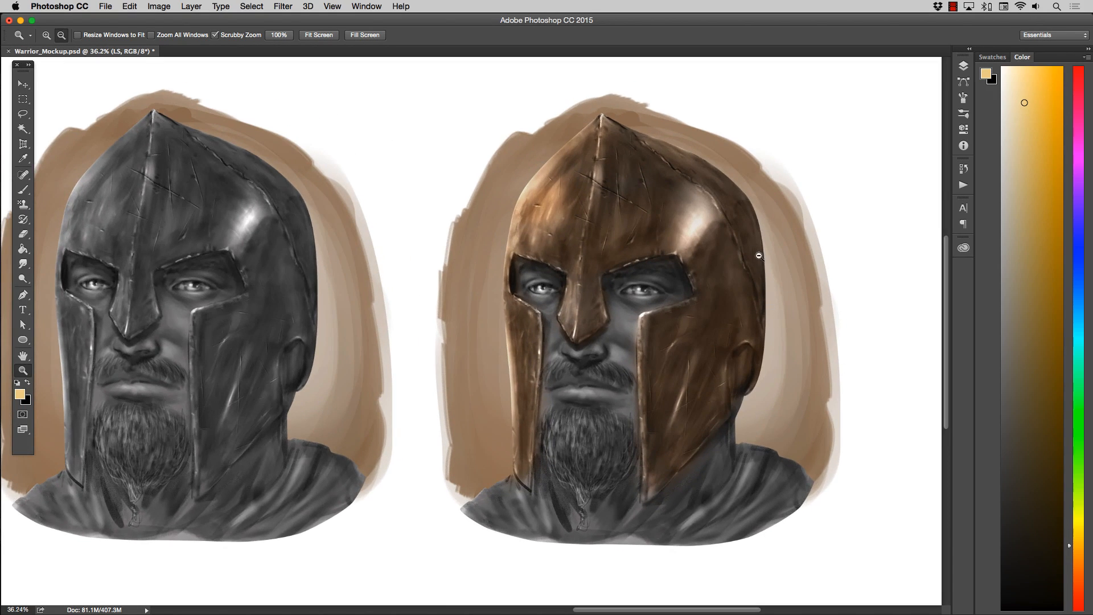